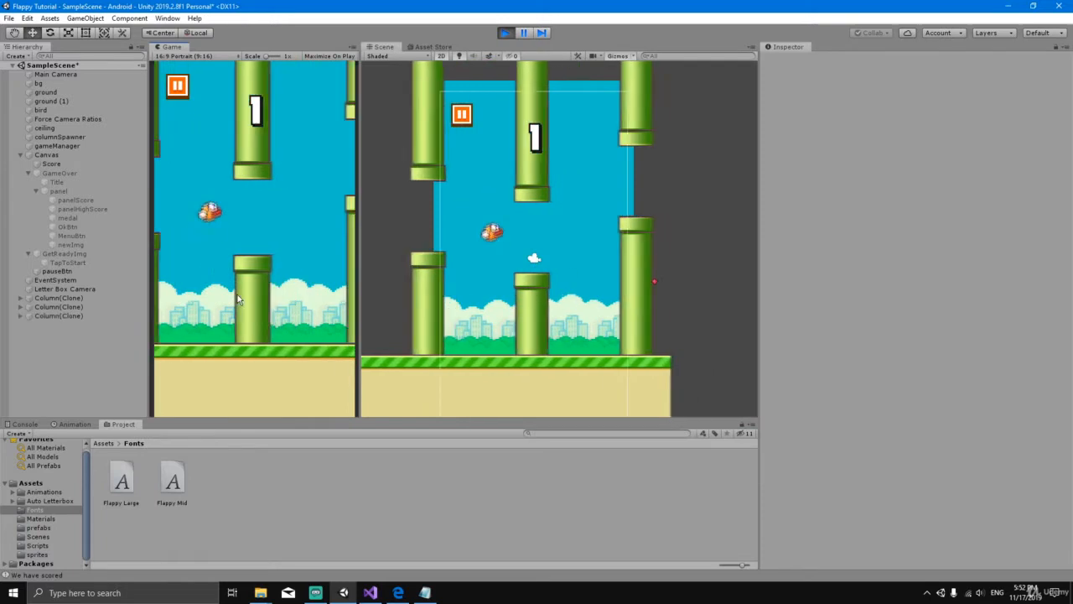
- Test the bird's flight and the Game Over panel's OK button in the running game, ending with play mode stopped
left_click(237, 294)
left_click(237, 294)
left_click(237, 294)
left_click(238, 295)
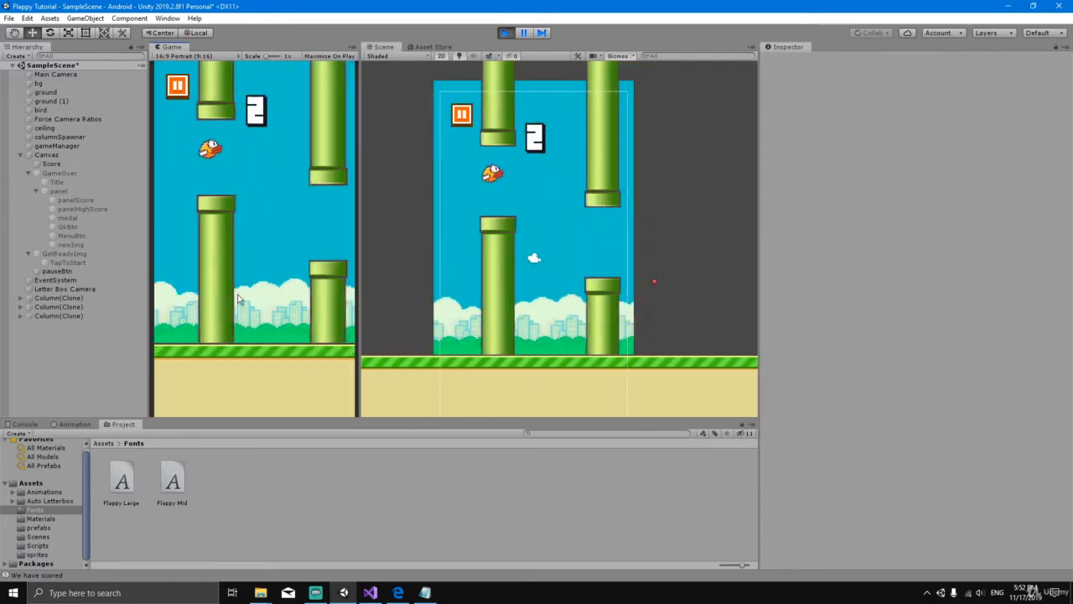
left_click(238, 294)
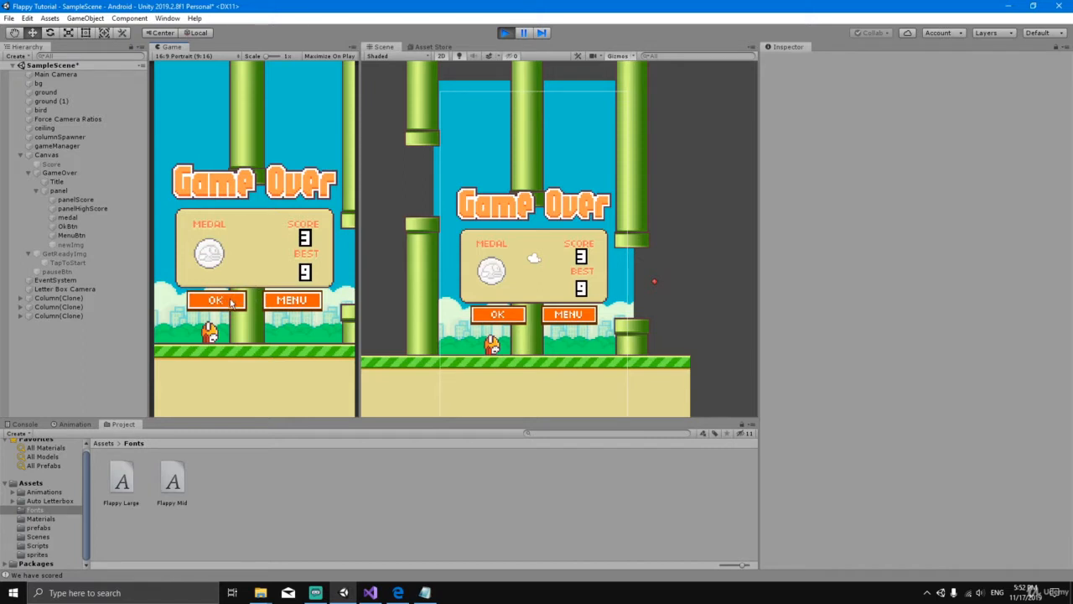
left_click(230, 301)
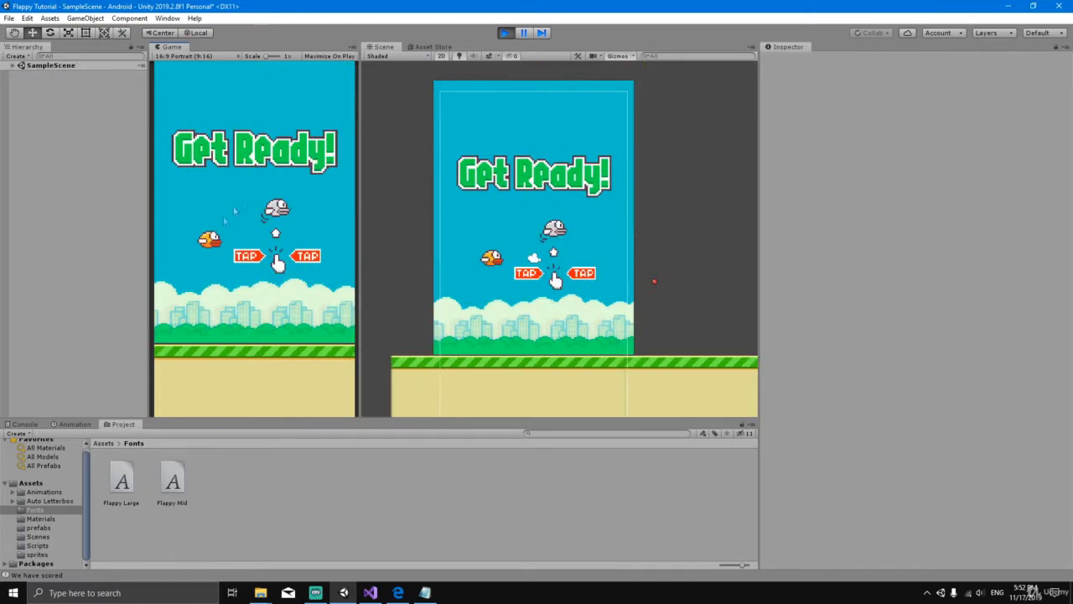
left_click(506, 33)
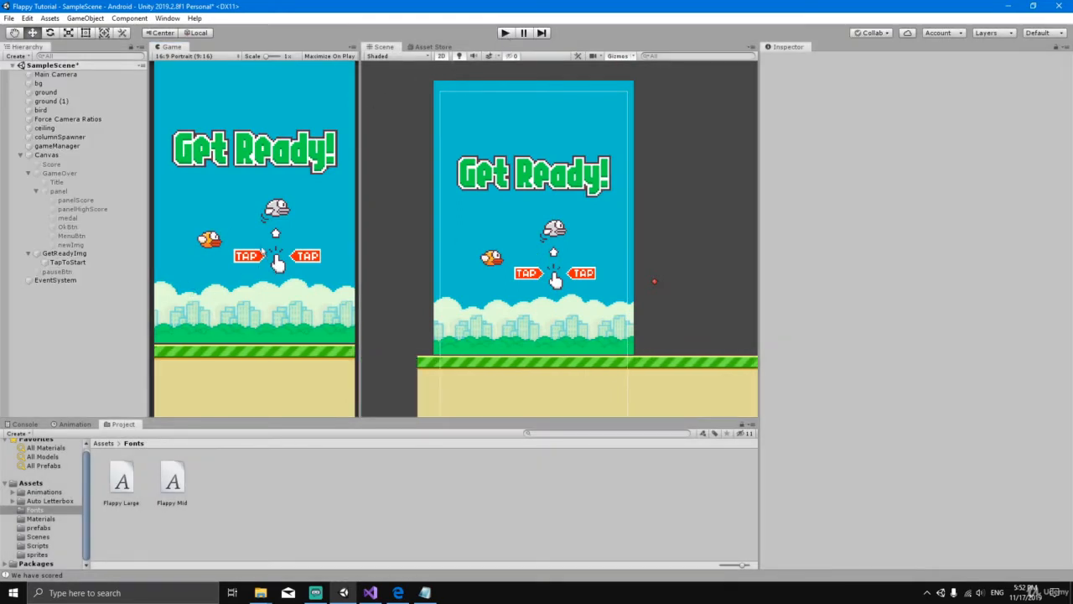
- Rename the SampleScene asset in the Scenes folder to Game and reload the open scene
left_click(39, 537)
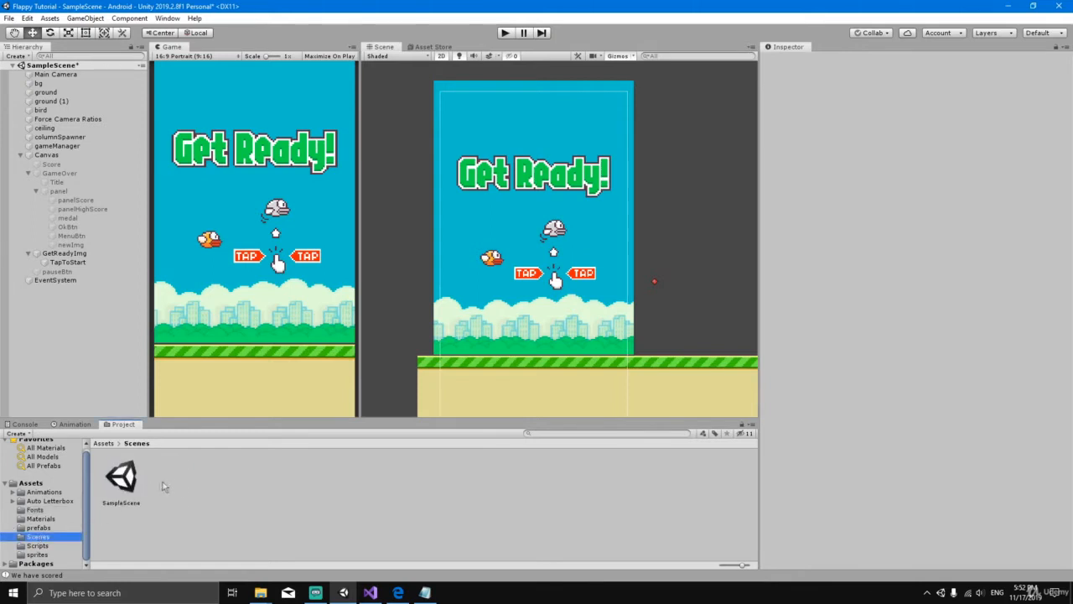
left_click(123, 502)
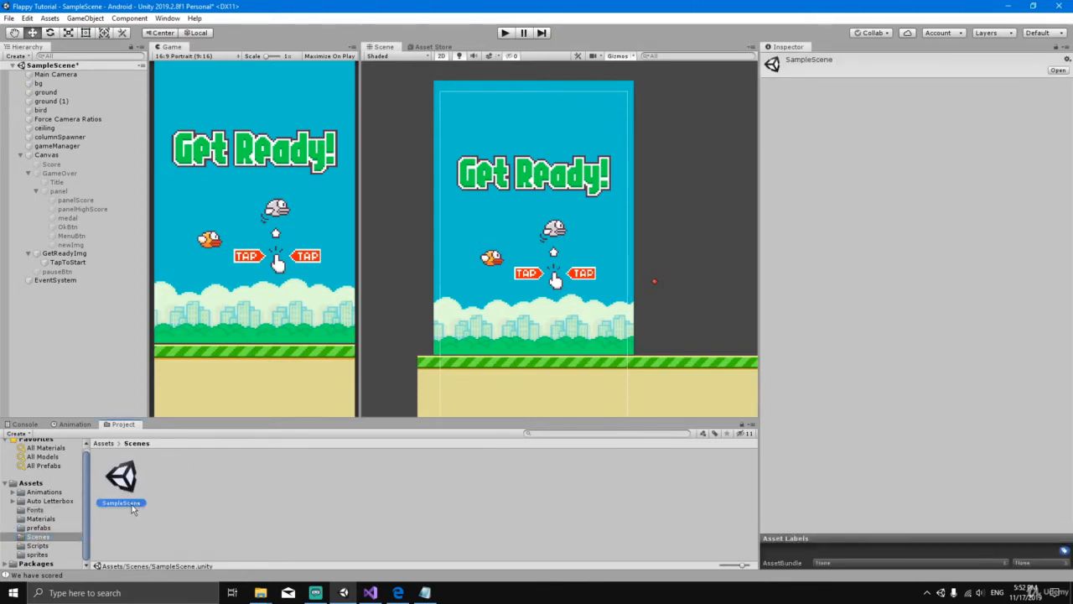
left_click(133, 503)
key("BackSpace")
type("Game")
key("Return")
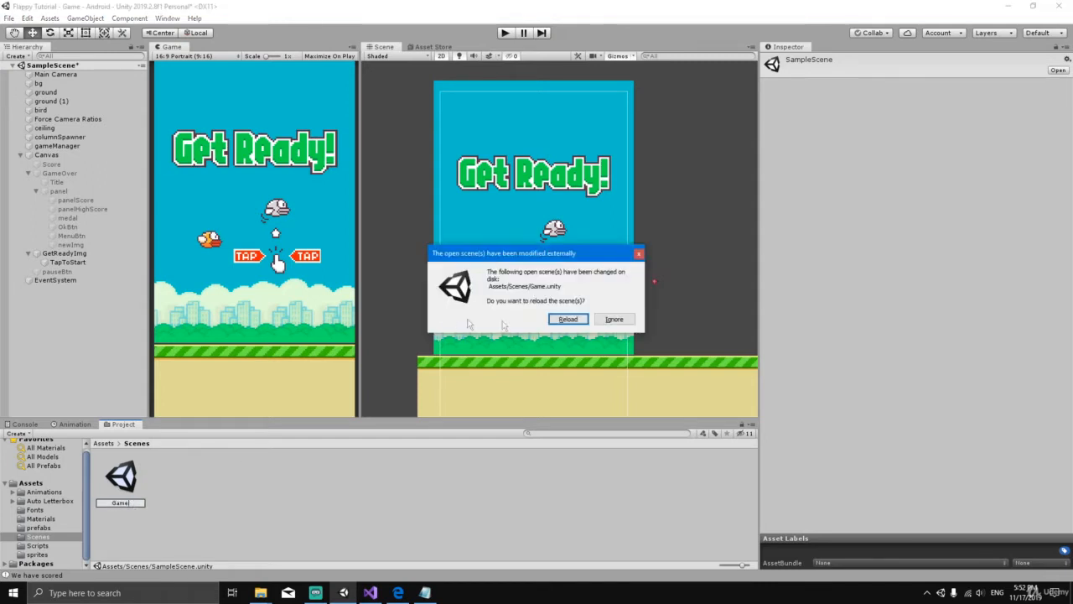
left_click(568, 319)
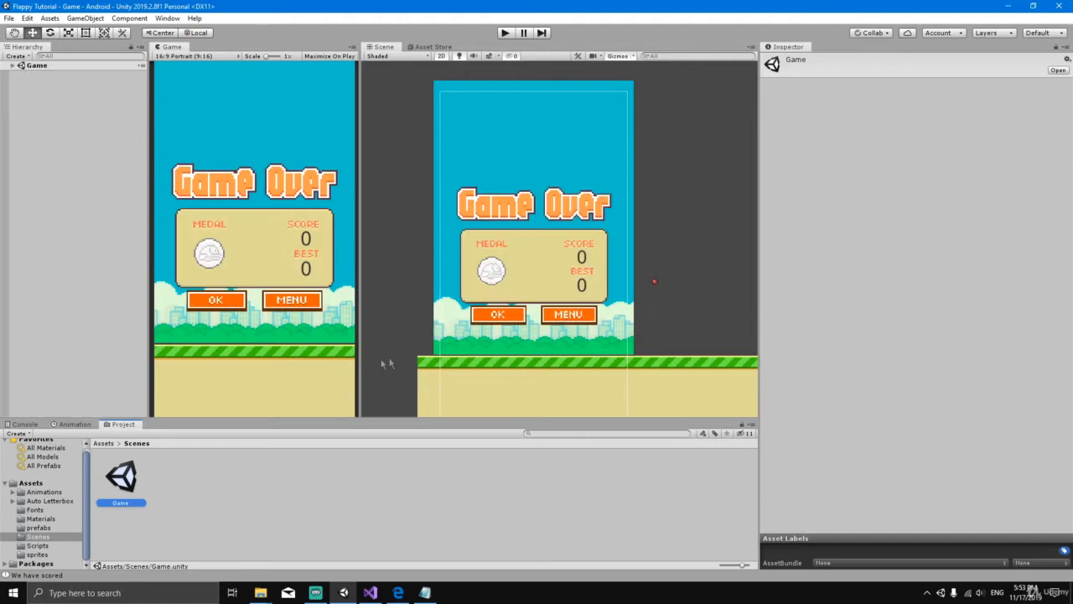
- Deactivate the GameOver object under the Canvas
left_click(12, 65)
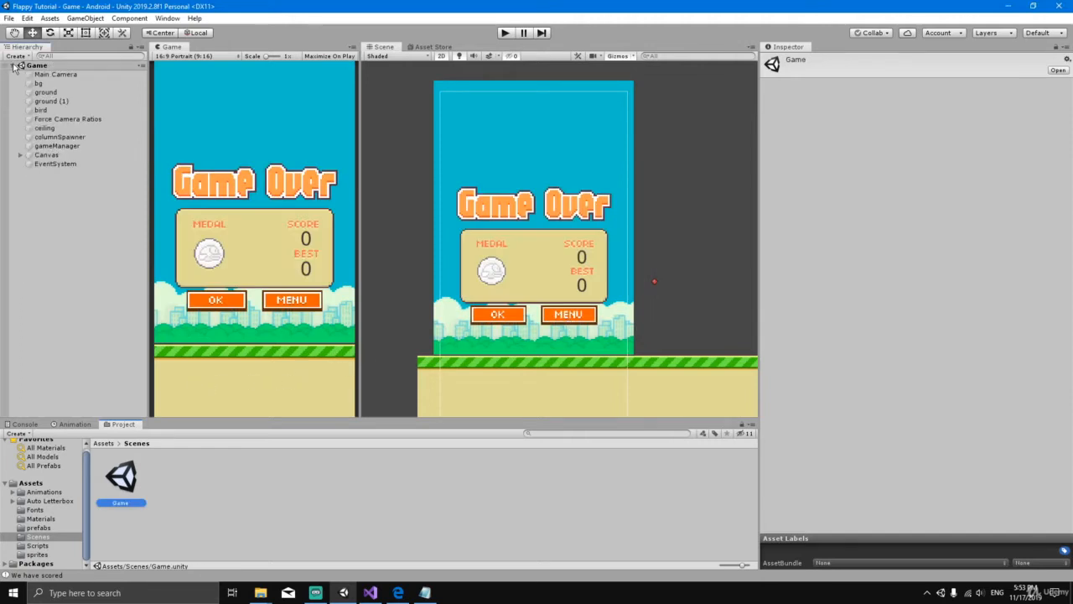
left_click(21, 156)
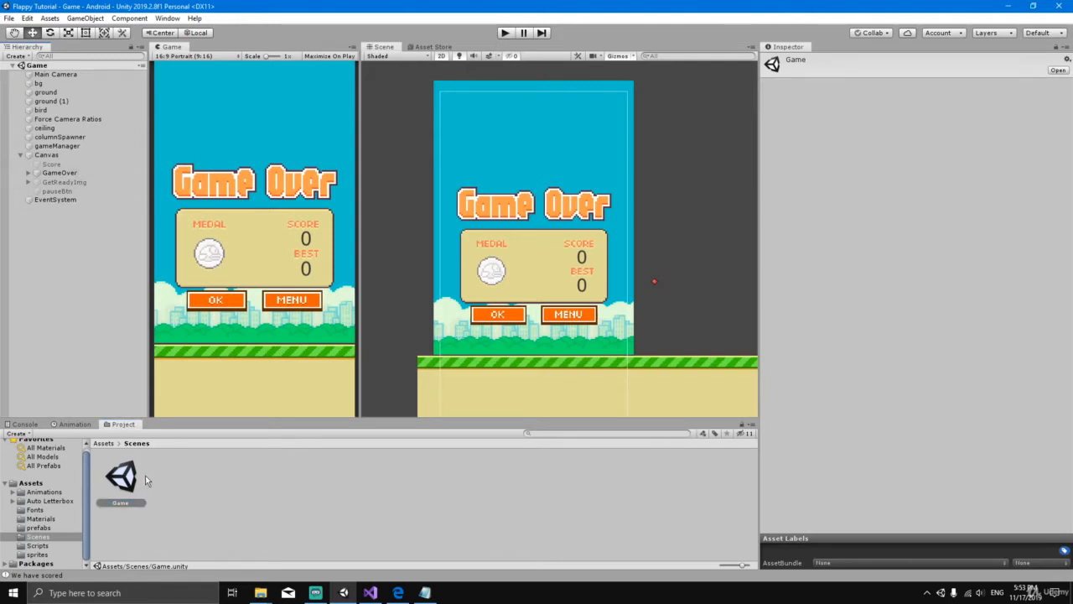
left_click(507, 34)
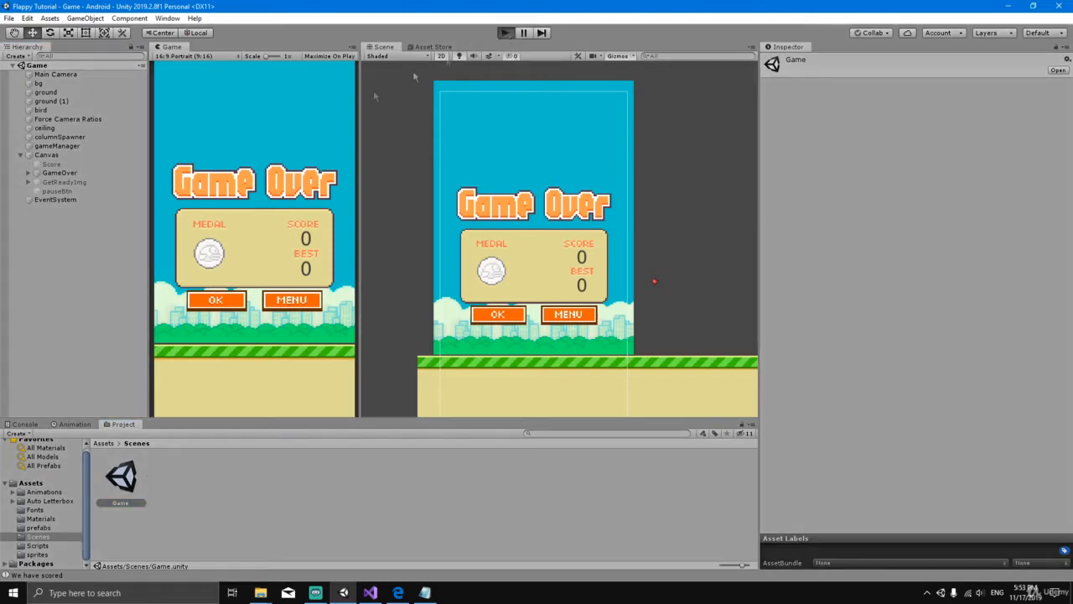
left_click(504, 33)
left_click(27, 172)
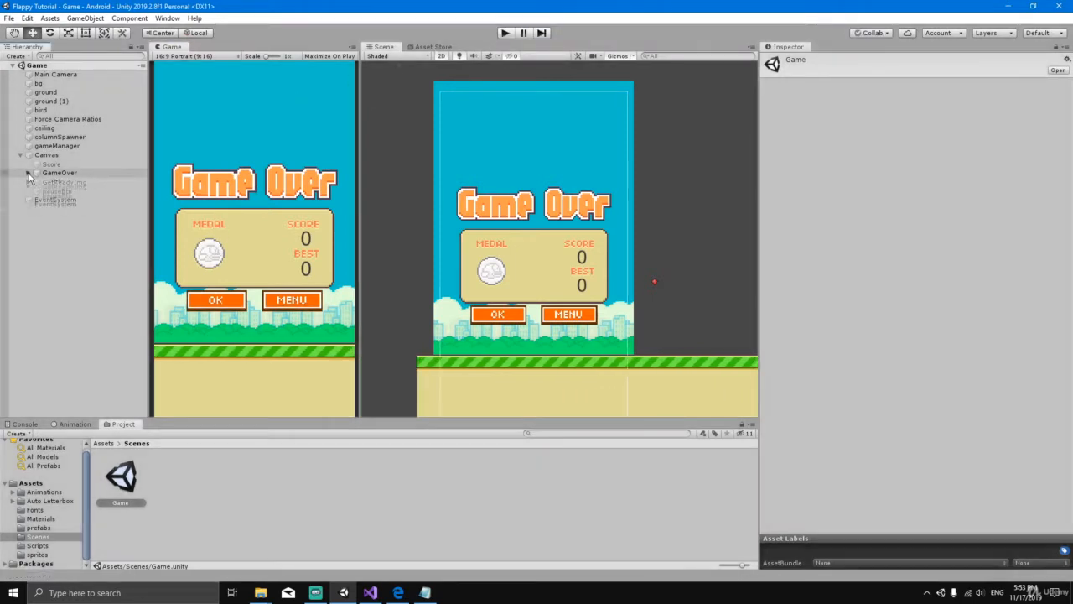
left_click(52, 173)
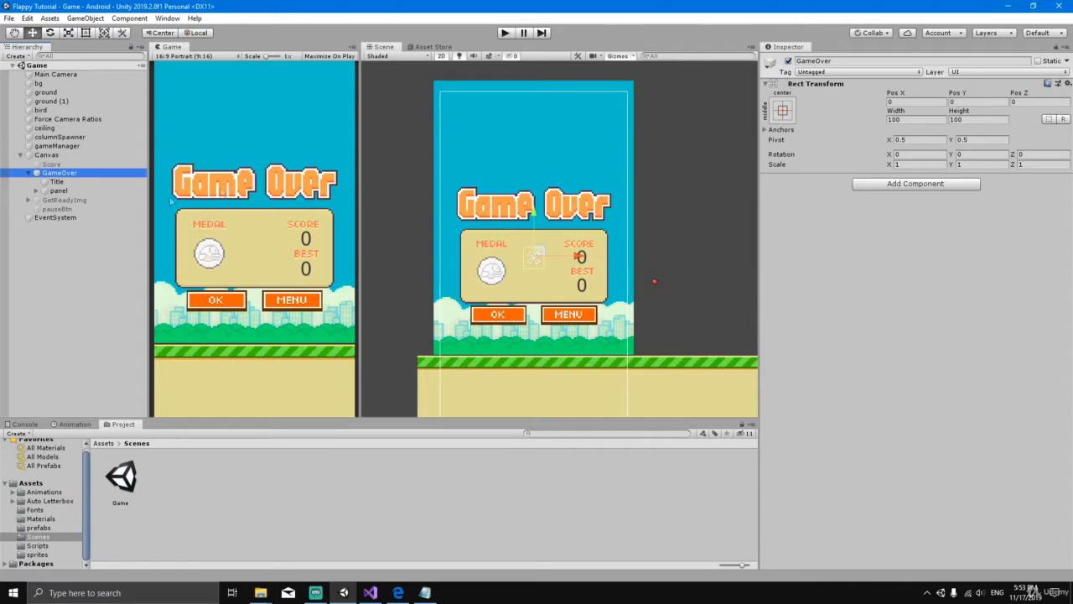
left_click(36, 191)
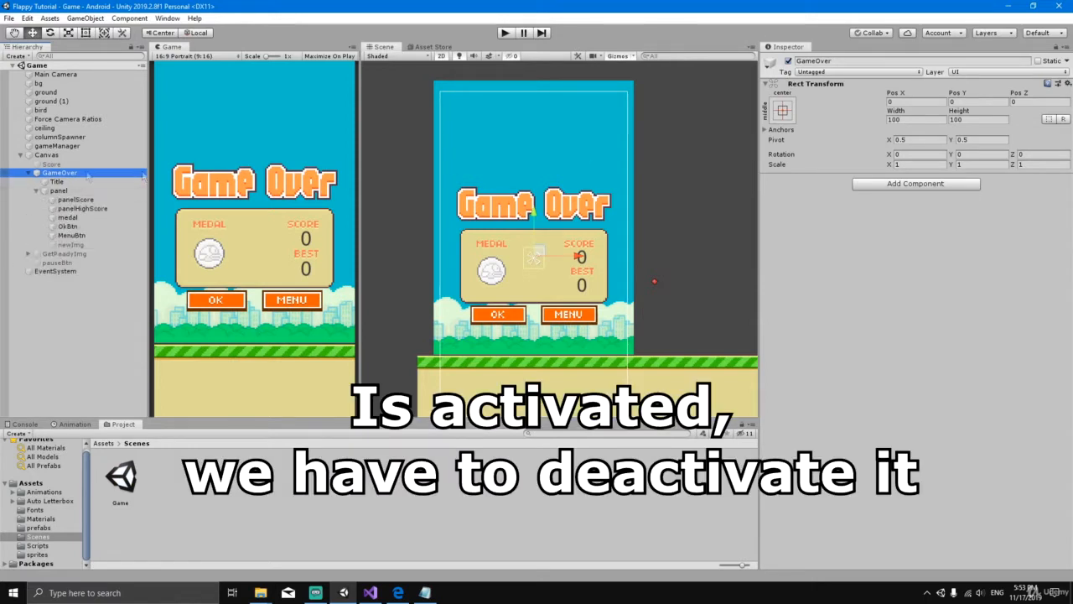
left_click(788, 62)
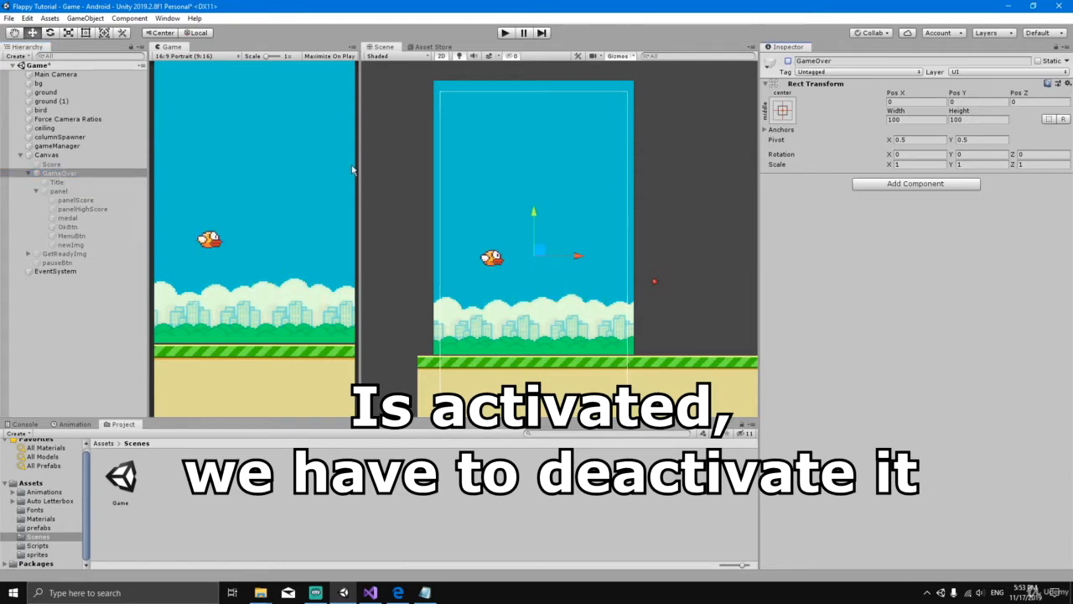
- Activate the GetReadyImg object under the Canvas
left_click(66, 253)
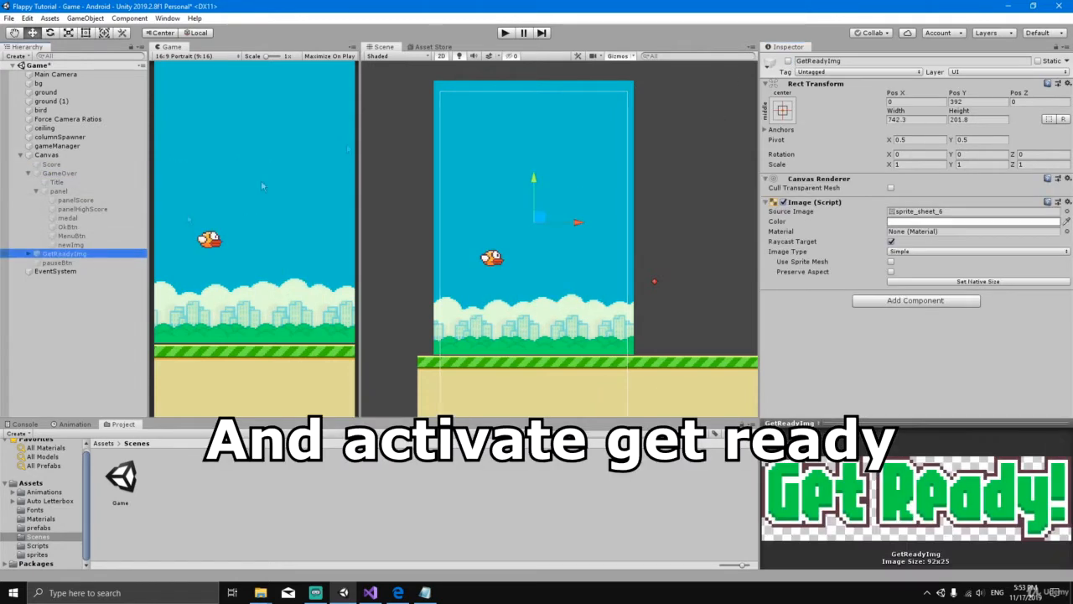
left_click(788, 61)
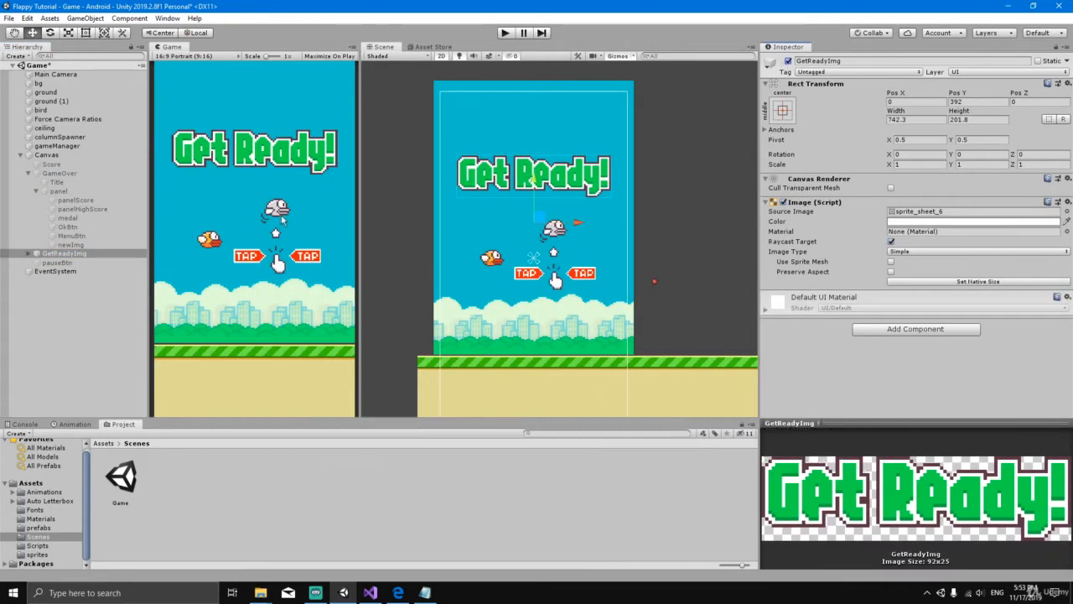
left_click_drag(359, 249, 366, 250)
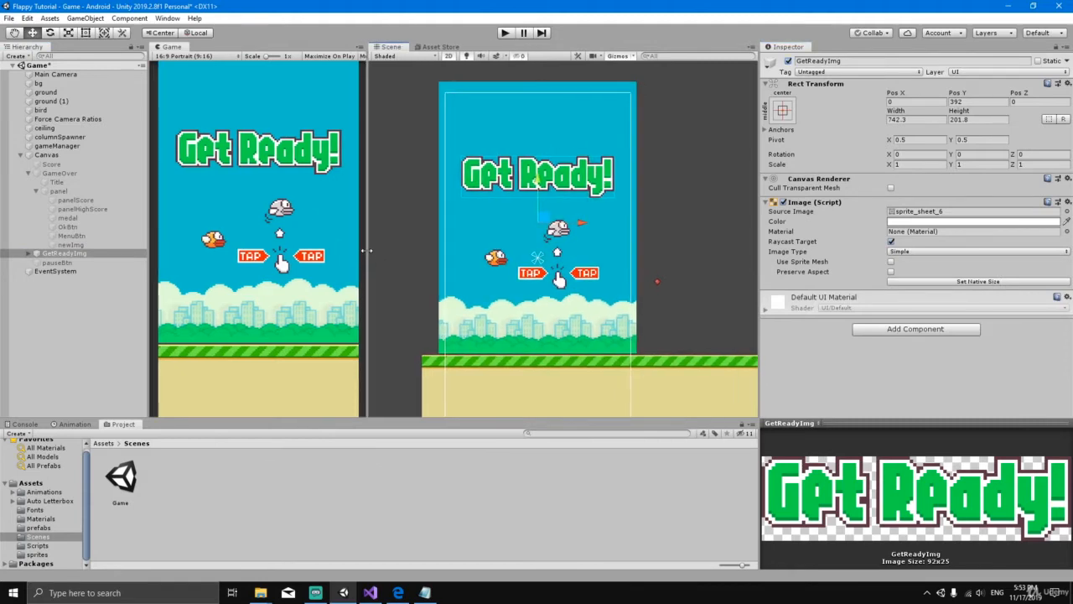
- Create a new scene named Menu in the Scenes folder
right_click(156, 482)
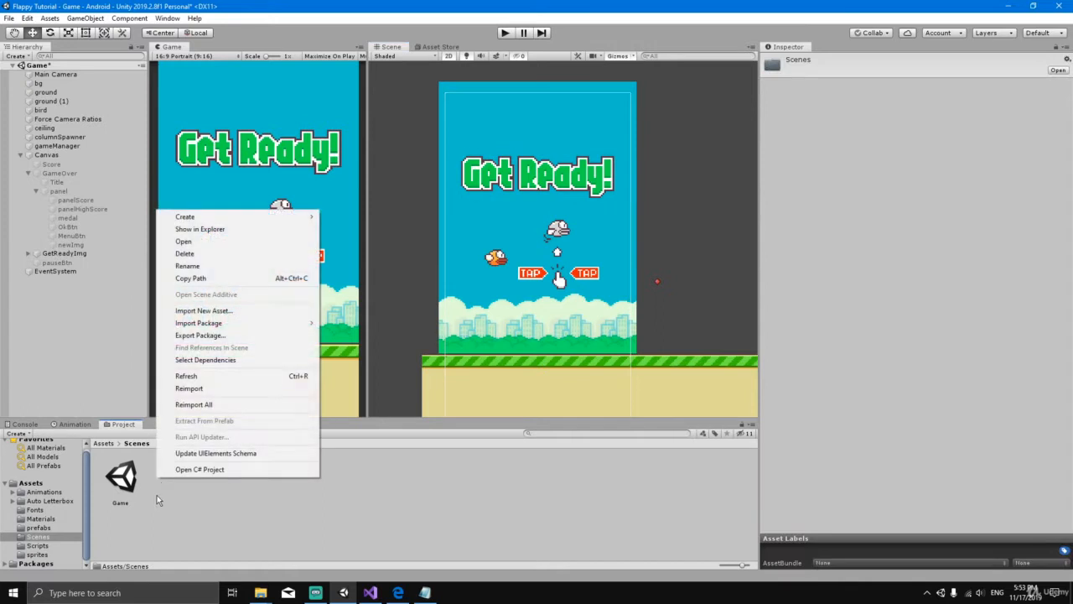
mouse_move(235, 221)
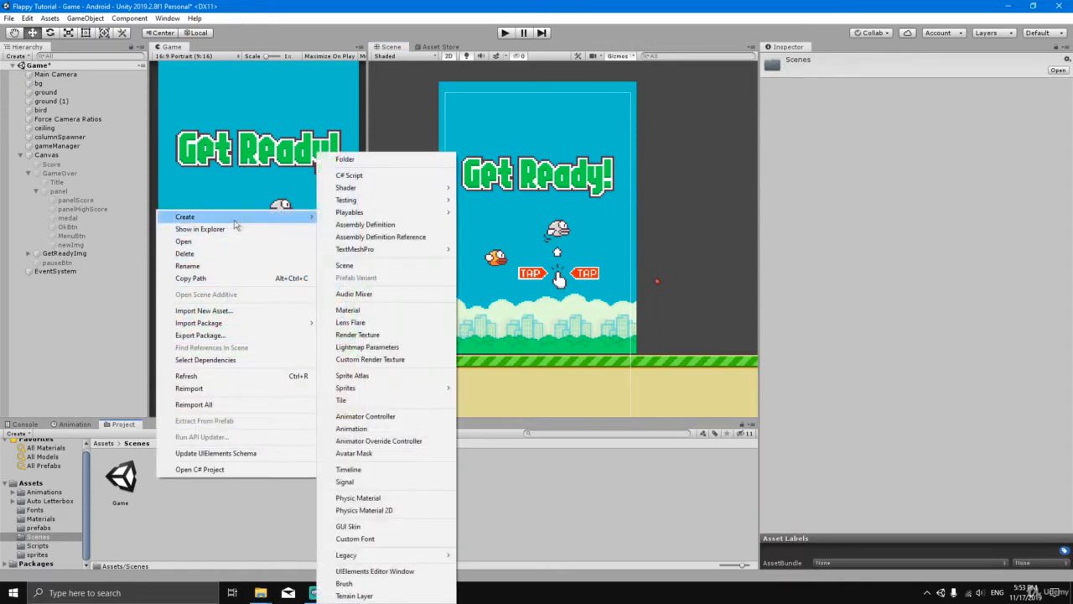
mouse_move(357, 205)
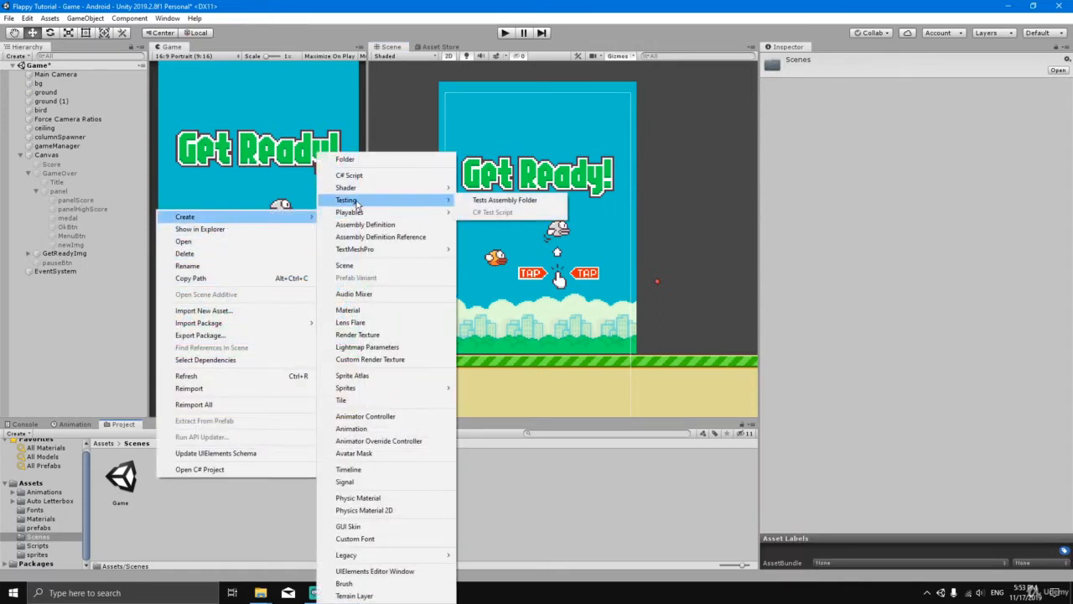
left_click(351, 270)
key("BackSpace")
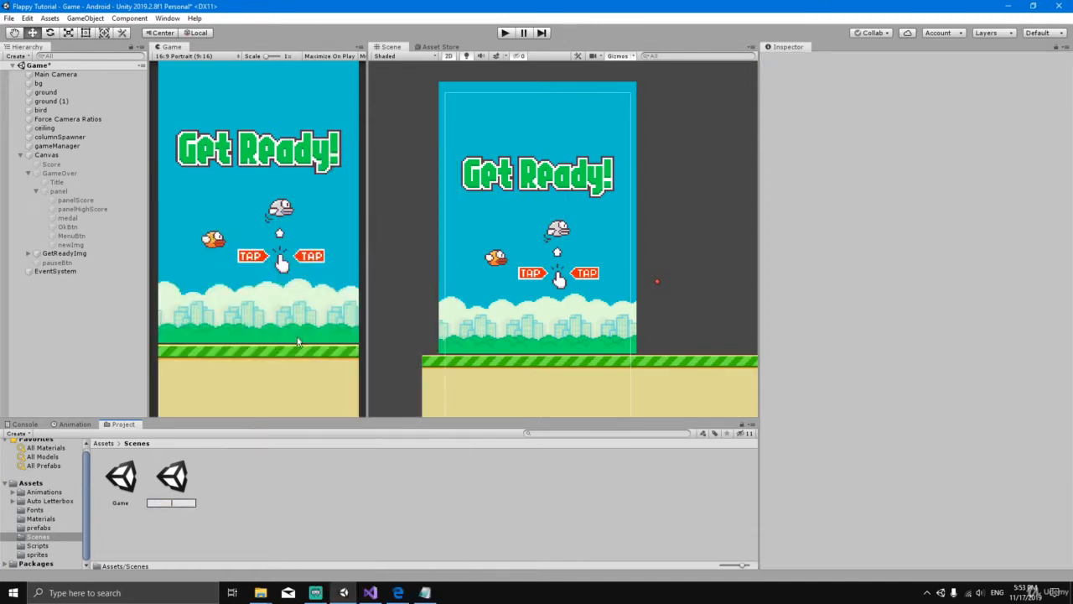
type("Menu")
key("Return")
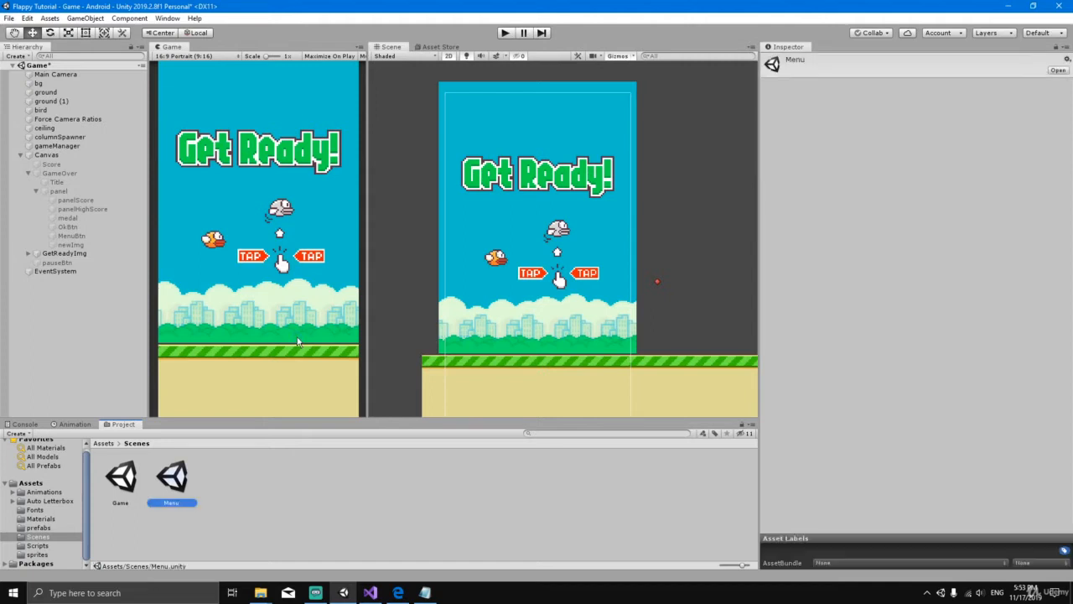
- Open the Menu scene, saving the changes made to the Game scene
left_click(227, 490)
left_click(173, 484)
double_click(174, 484)
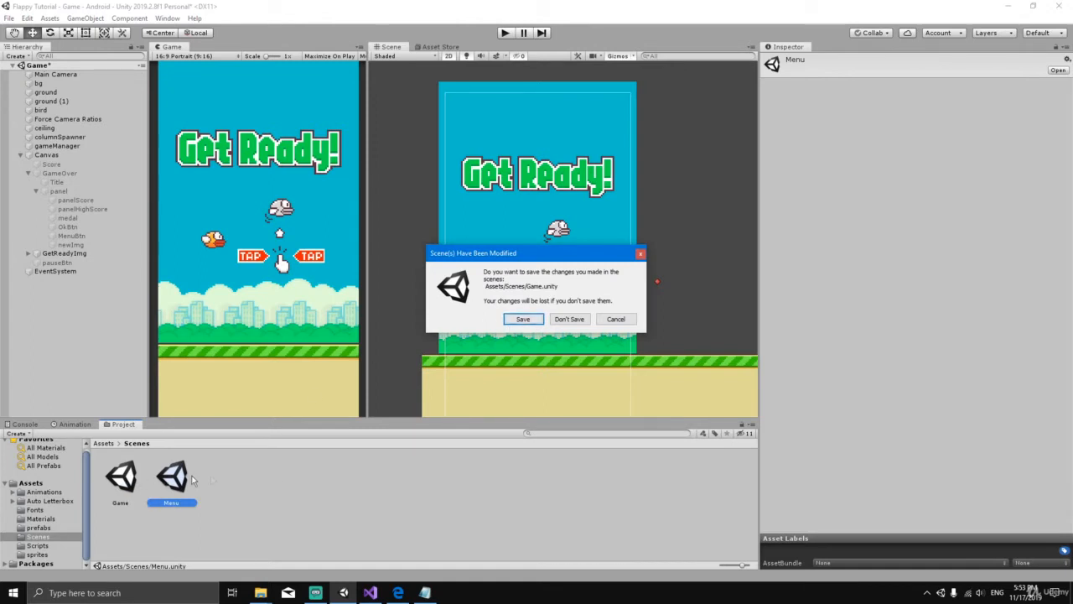
left_click(524, 320)
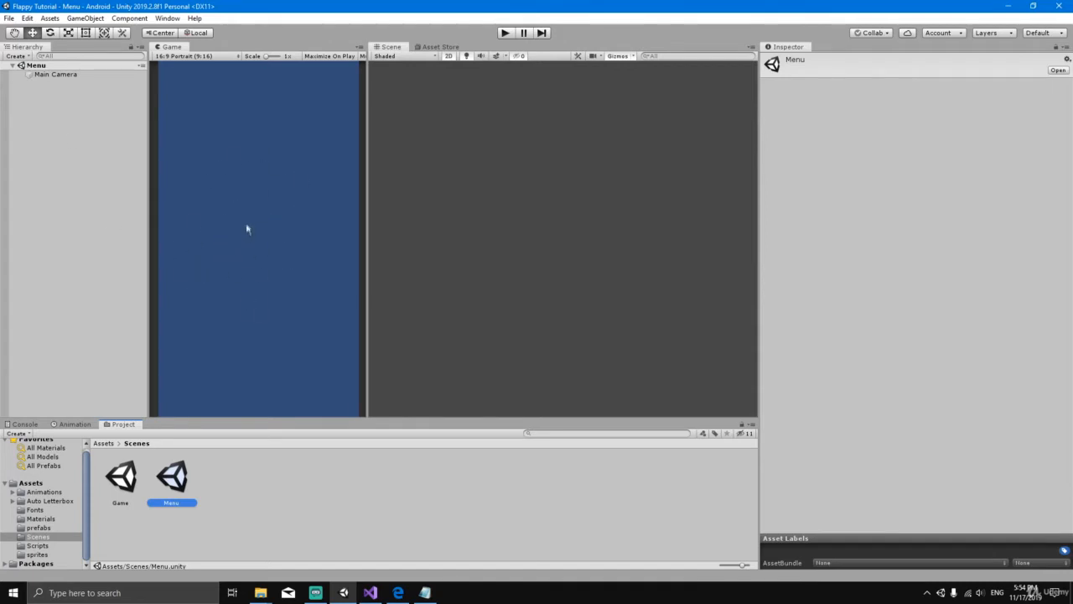
- Reopen the Game scene and create a prefab from the bird object in the prefabs folder
double_click(126, 478)
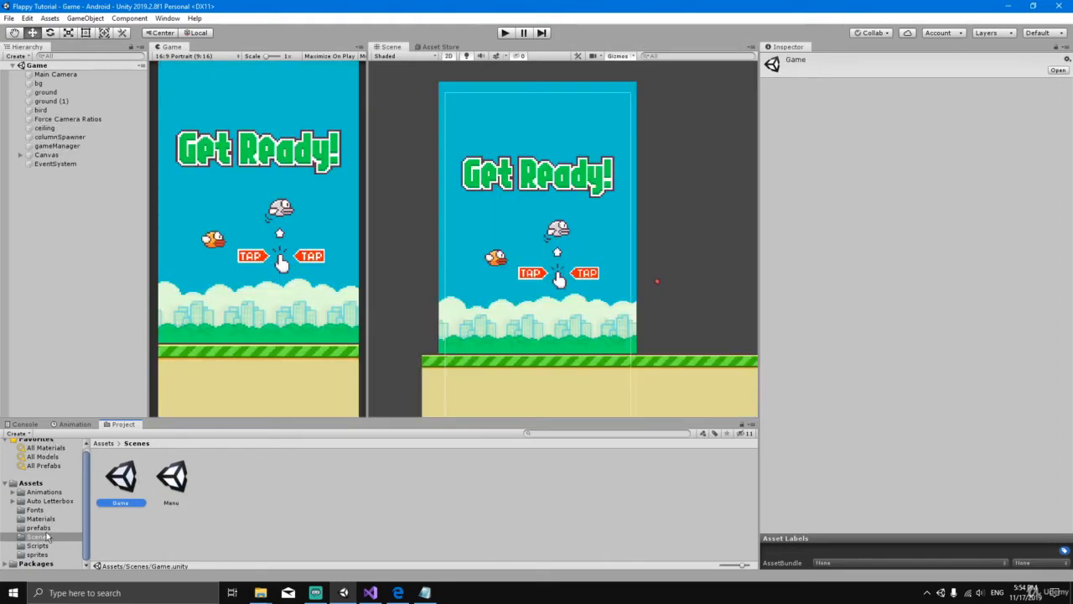
left_click(40, 527)
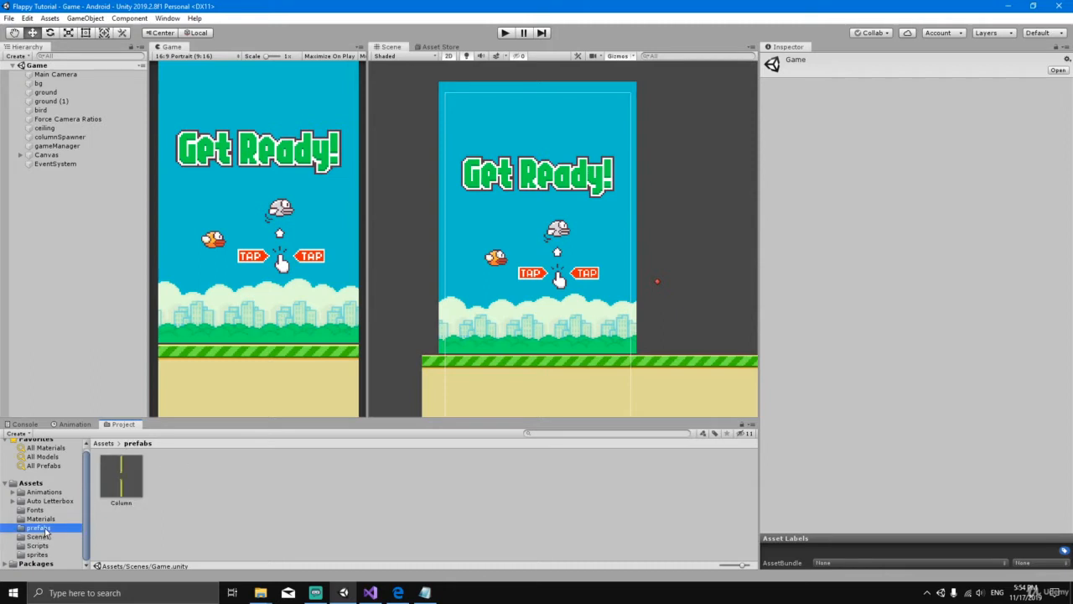
left_click(21, 156)
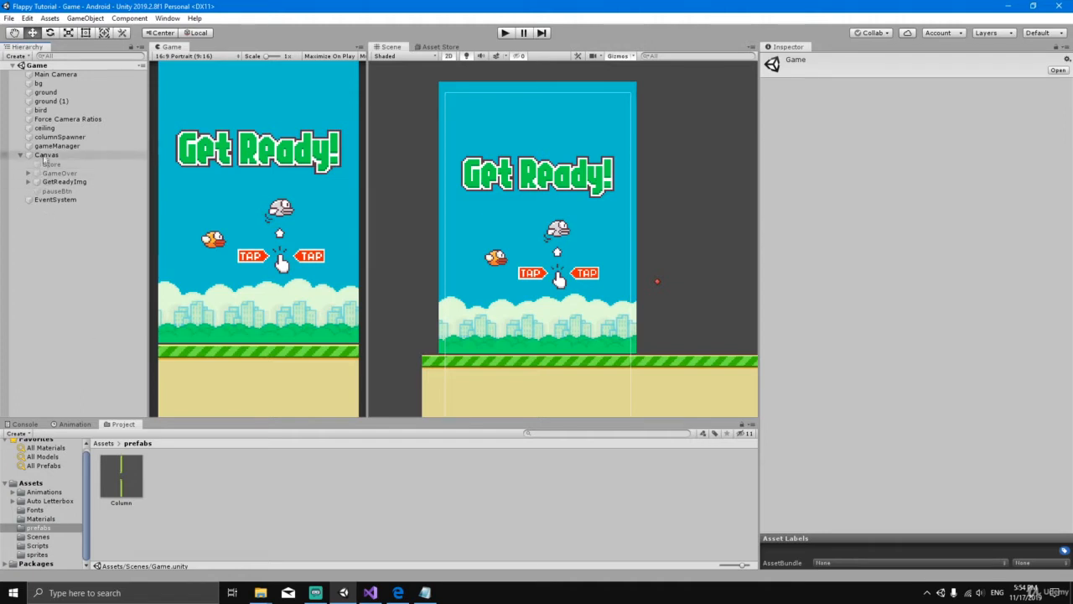
left_click_drag(45, 110, 192, 495)
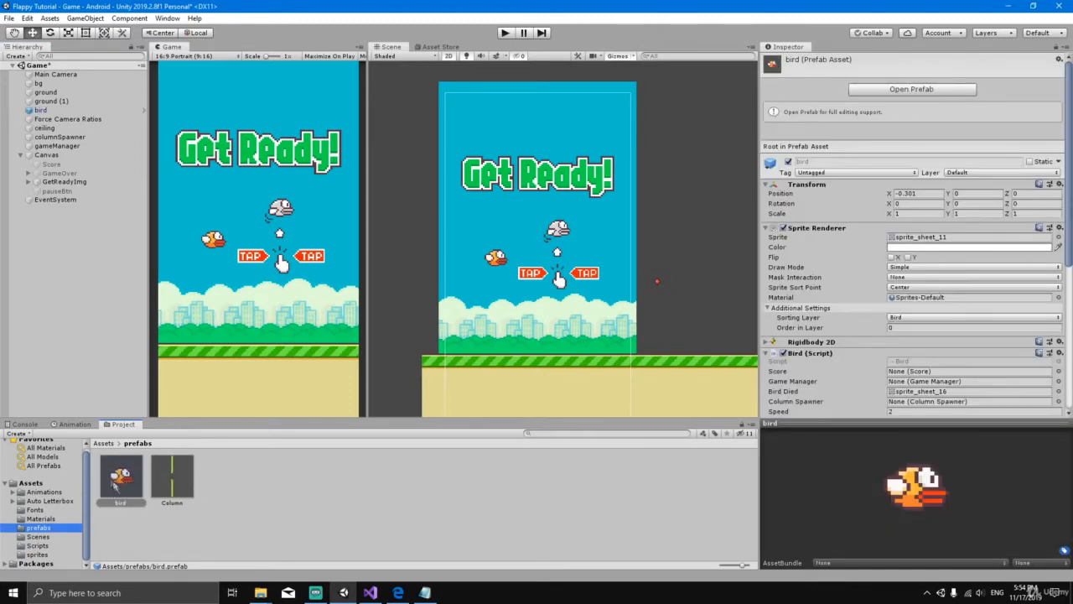
- Unpack the bird's prefab instance in the Game scene
left_click(38, 111)
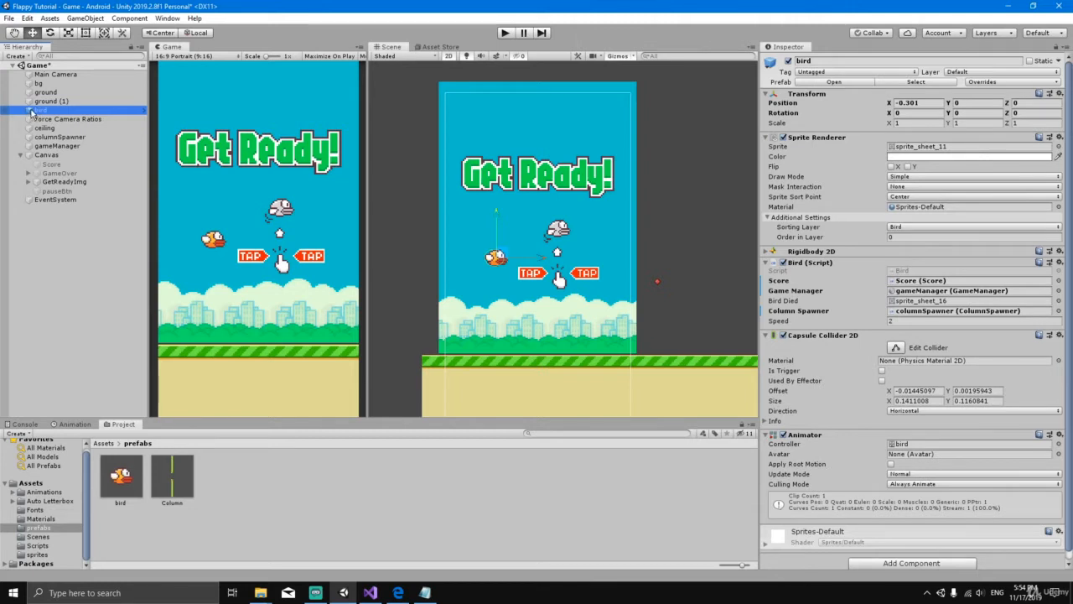
right_click(31, 112)
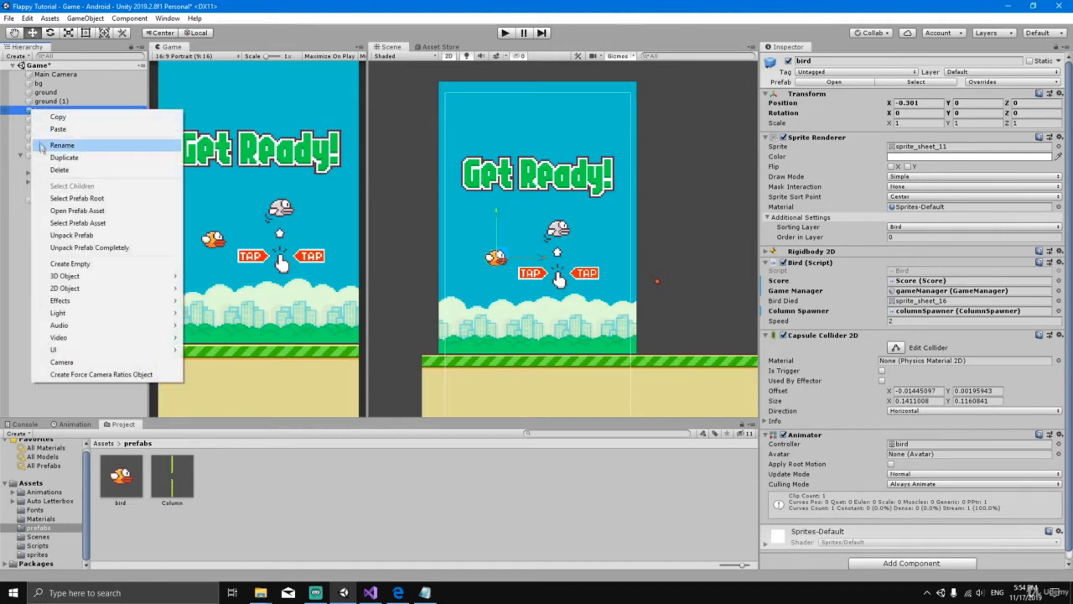
left_click(74, 236)
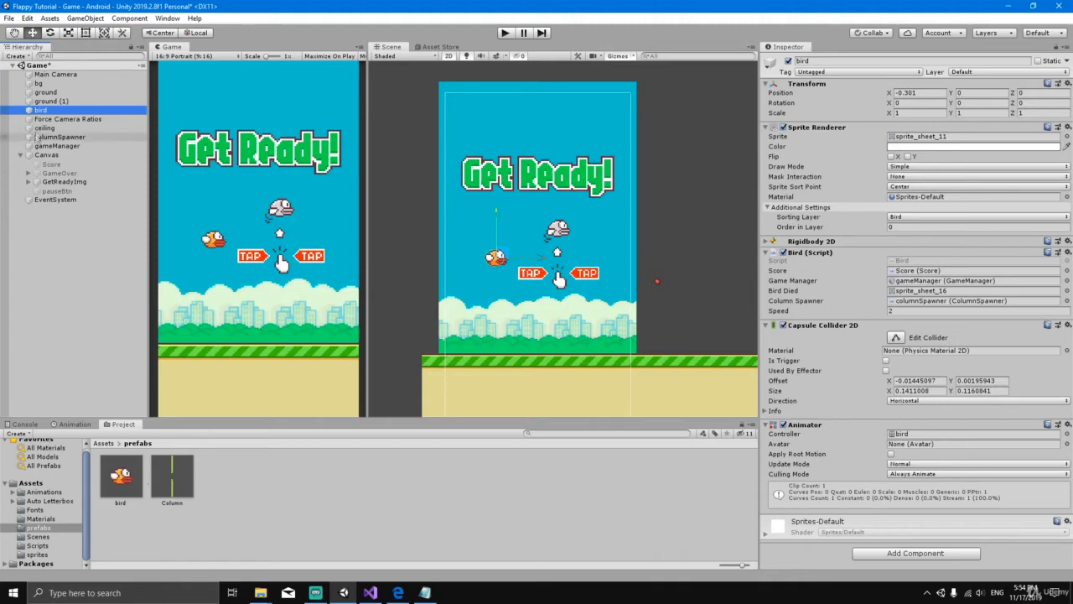
- Create a prefab from the ground object in the prefabs folder and unpack its instance in the Game scene
left_click(45, 92)
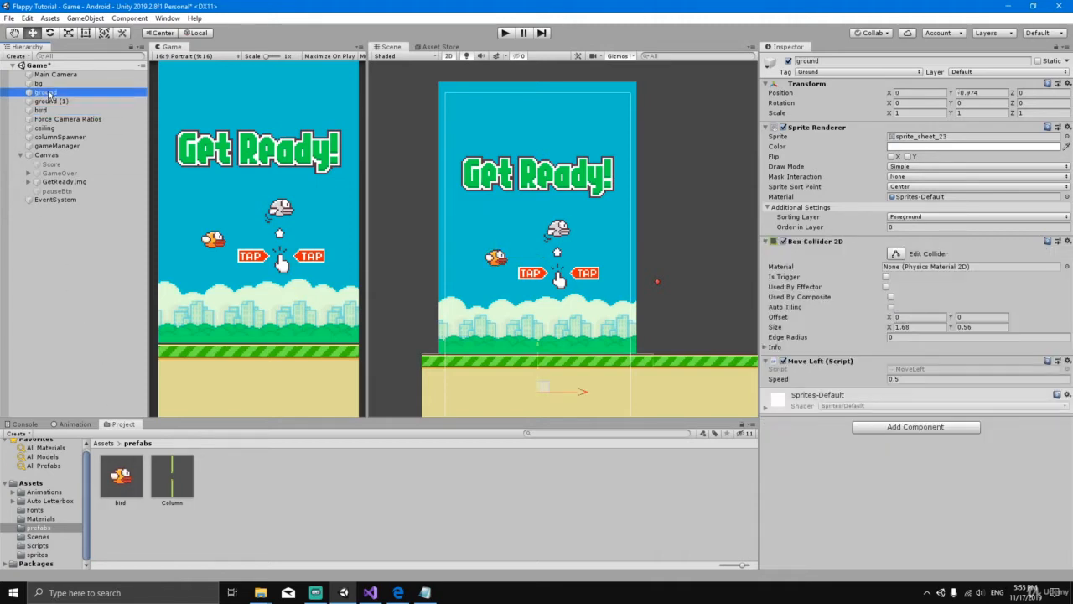
left_click_drag(50, 94, 249, 496)
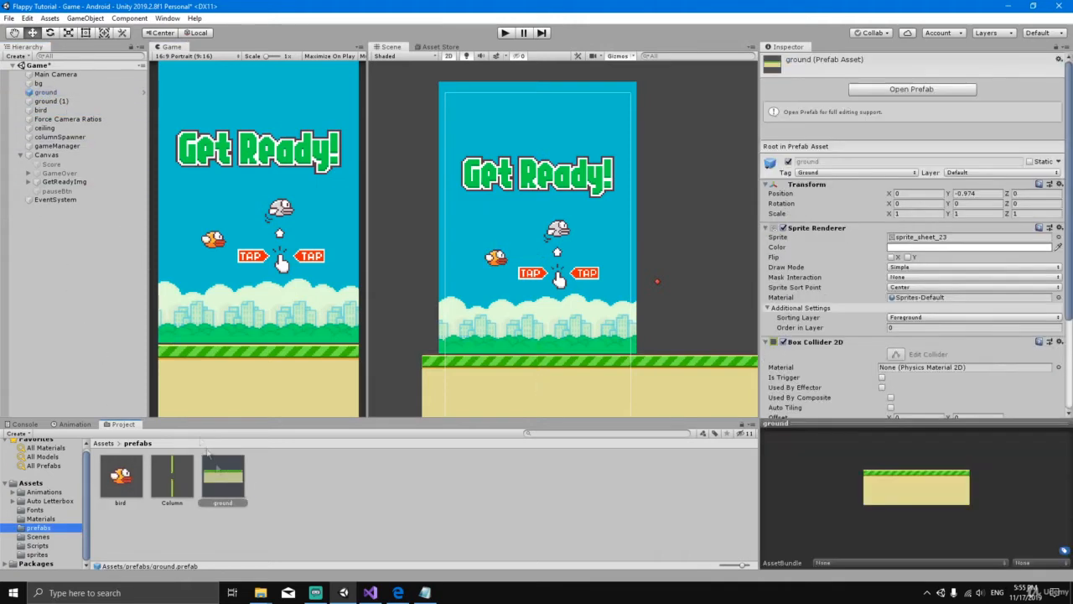
right_click(52, 92)
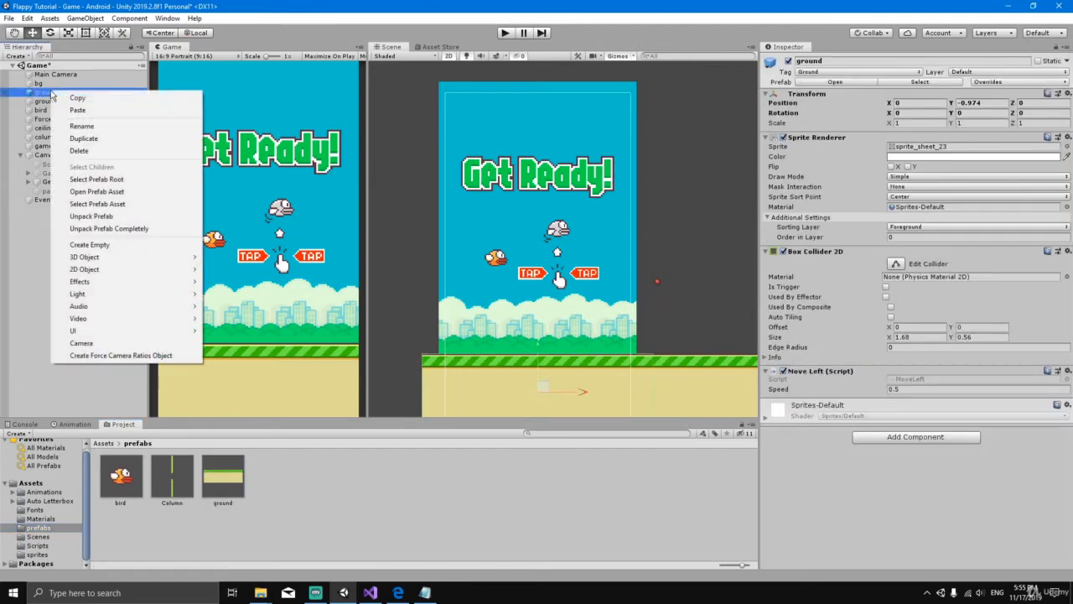
left_click(115, 217)
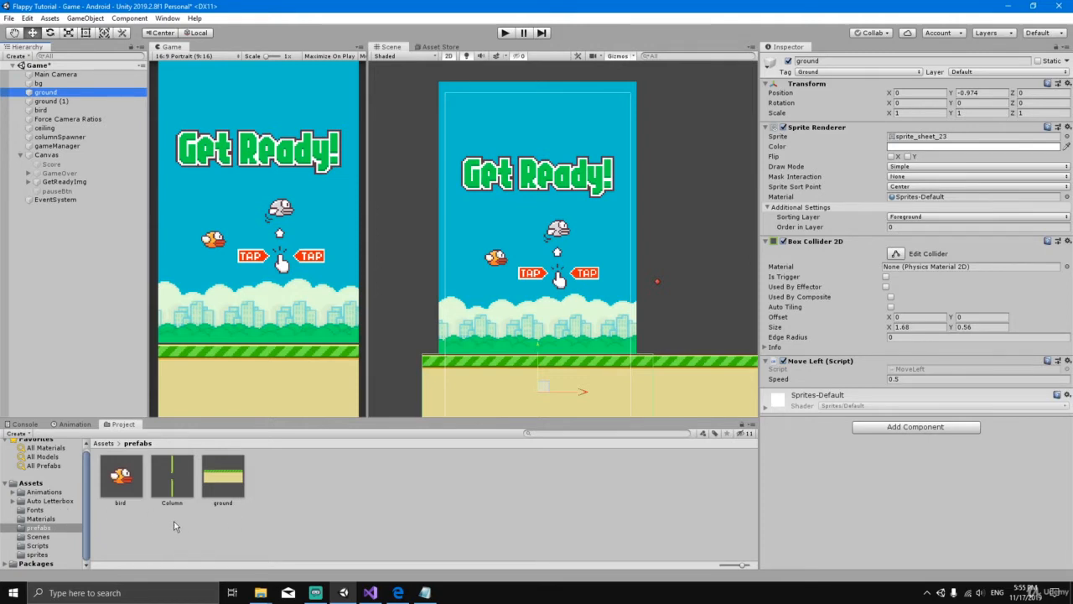
- Save the Game scene and open the Menu scene from the Scenes folder
key("ctrl+s")
left_click(41, 537)
double_click(178, 488)
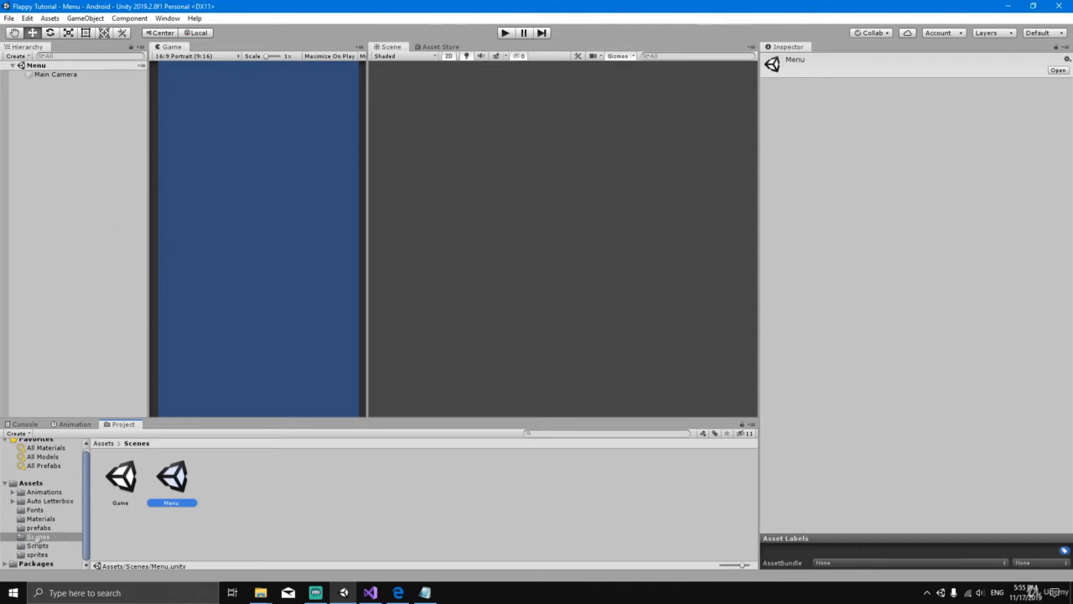
- Add the sky-and-city background sprite from the sprites folder's sprite_sheet to the Menu scene
left_click(39, 545)
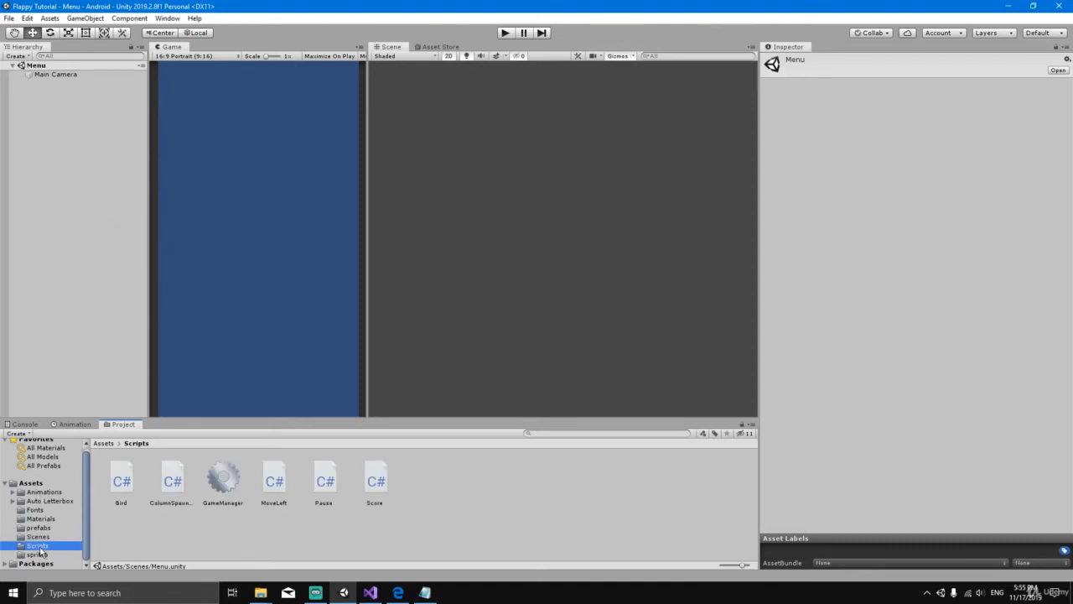
left_click(45, 555)
left_click(253, 476)
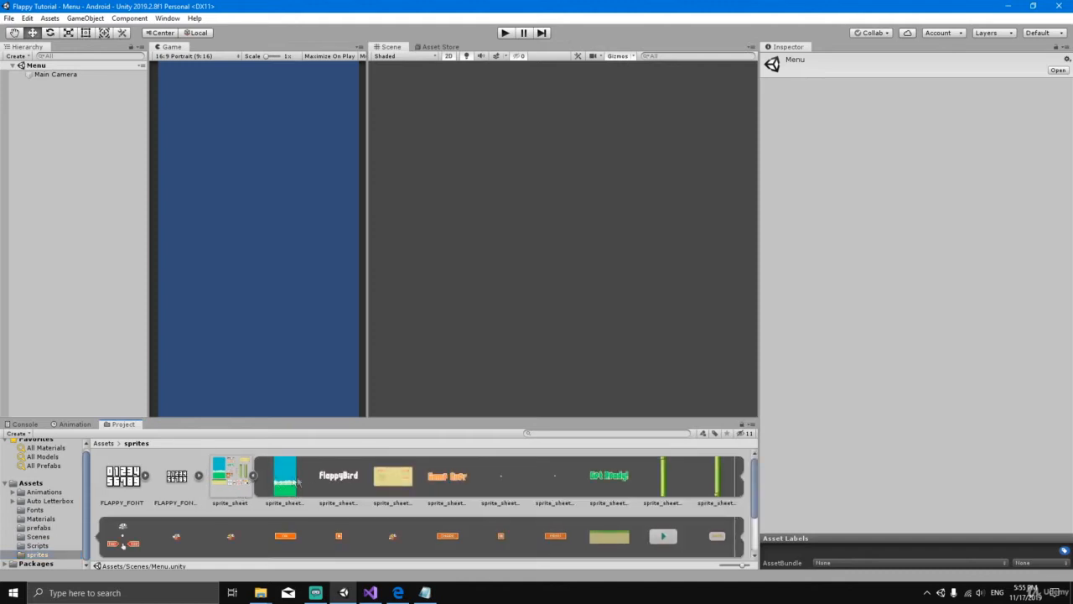
left_click_drag(283, 482, 78, 137)
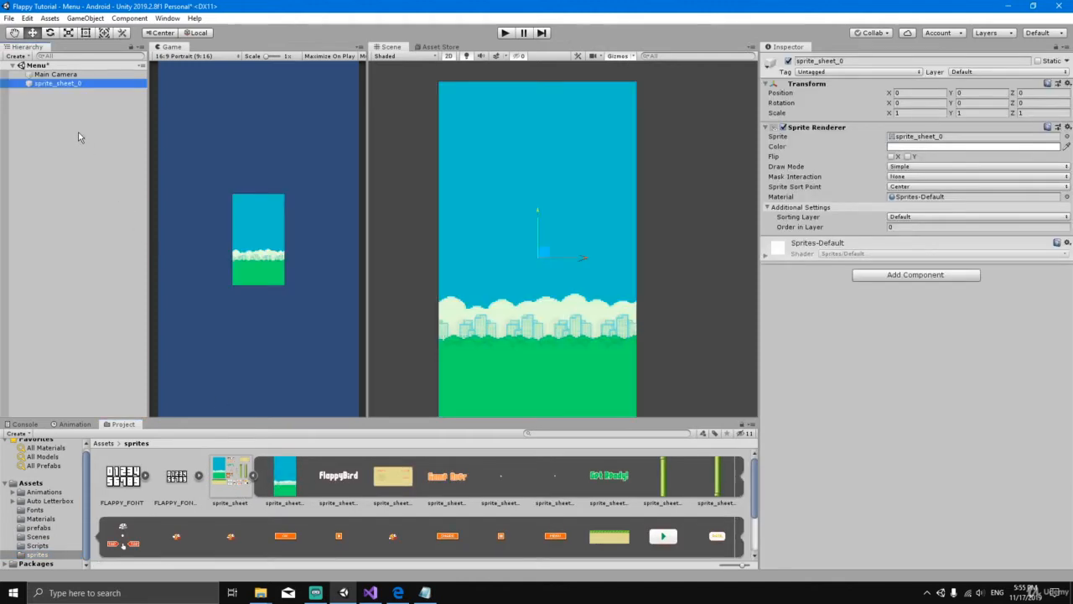
- Set the Main Camera's orthographic size to 1.2
left_click(54, 74)
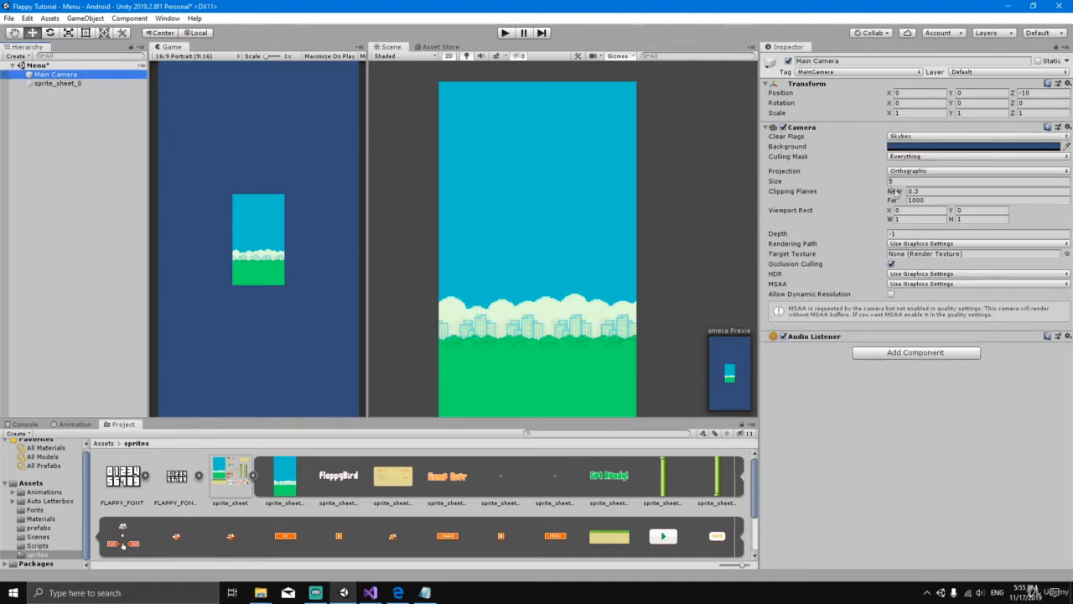
left_click(898, 181)
type("1.2")
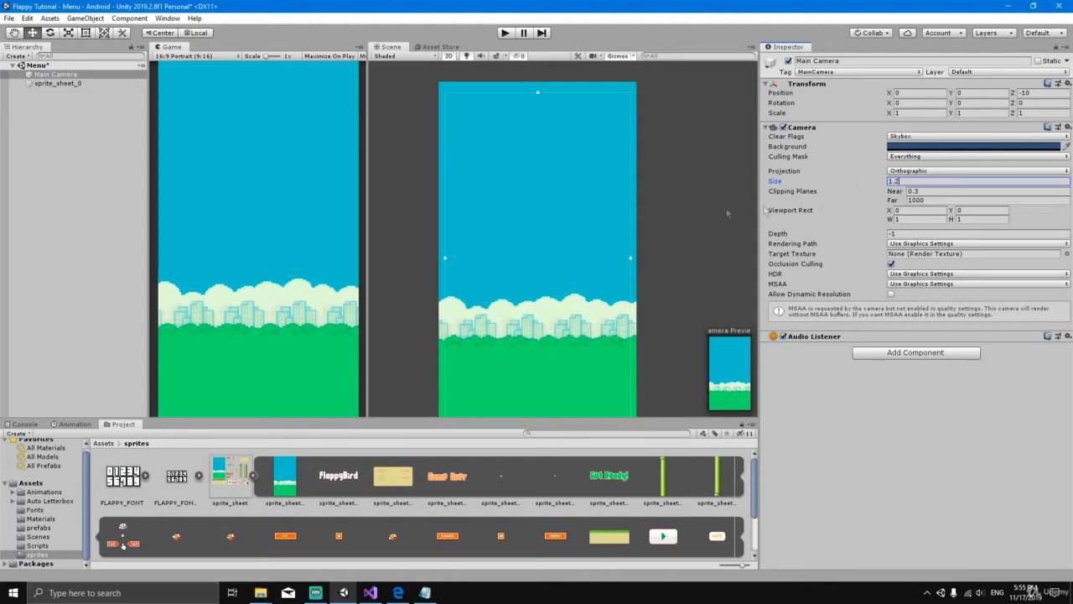
scroll(625, 245, "down", 2)
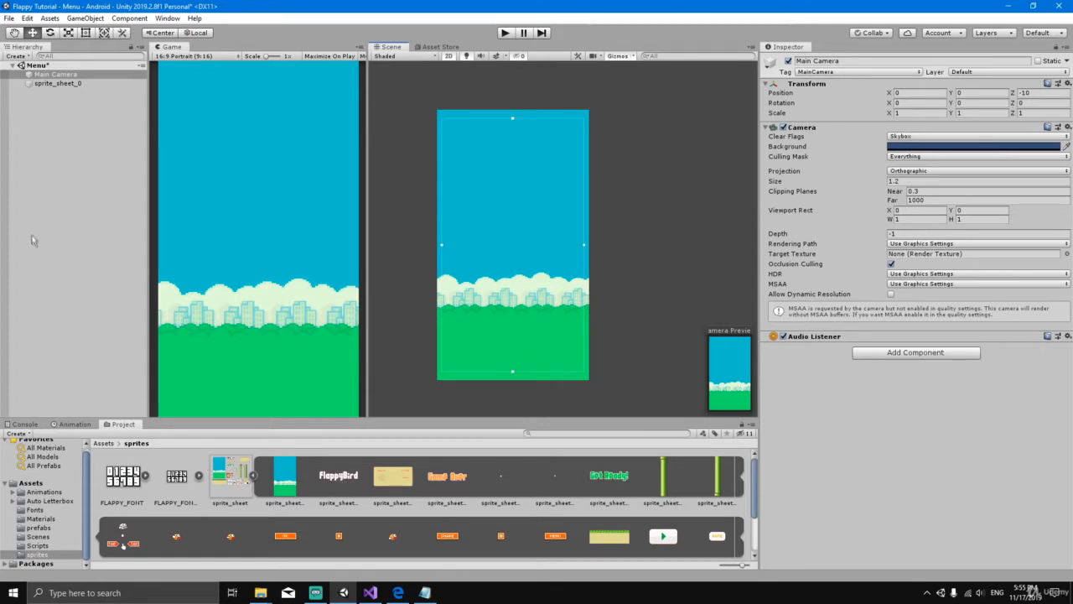
- Rename the background sprite object as bg
right_click(34, 101)
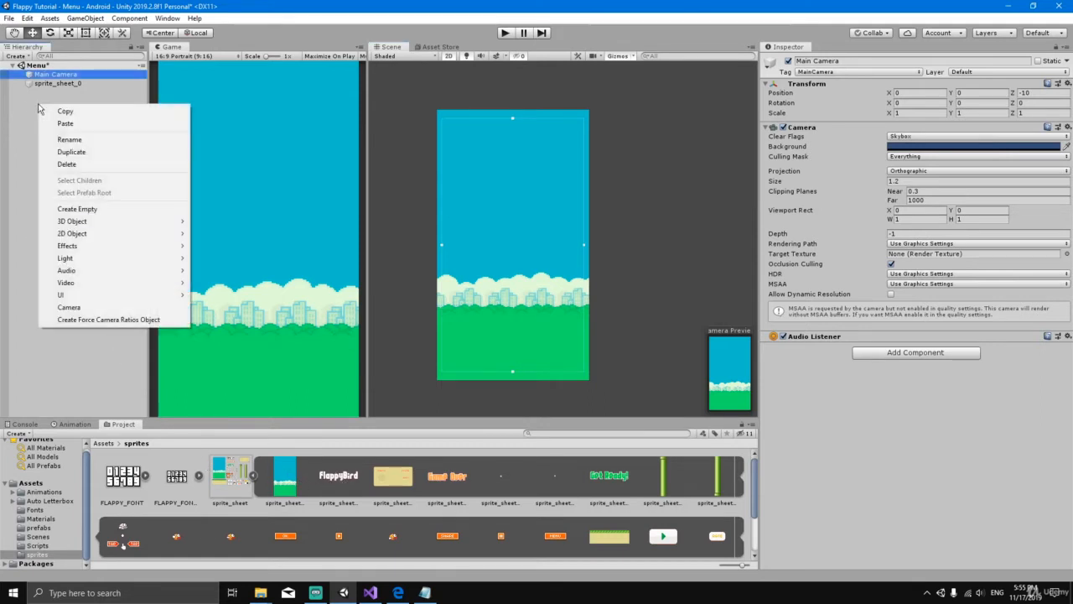
left_click(49, 90)
left_click(68, 84)
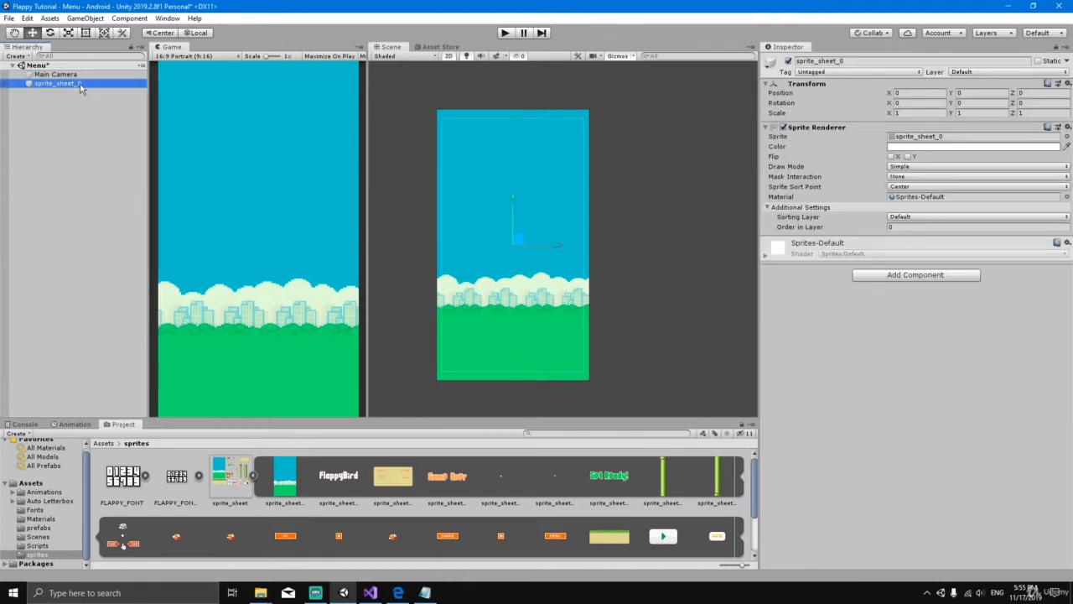
key("F2")
type("bg")
key("Return")
- Add a UI Canvas to the Menu scene
right_click(60, 106)
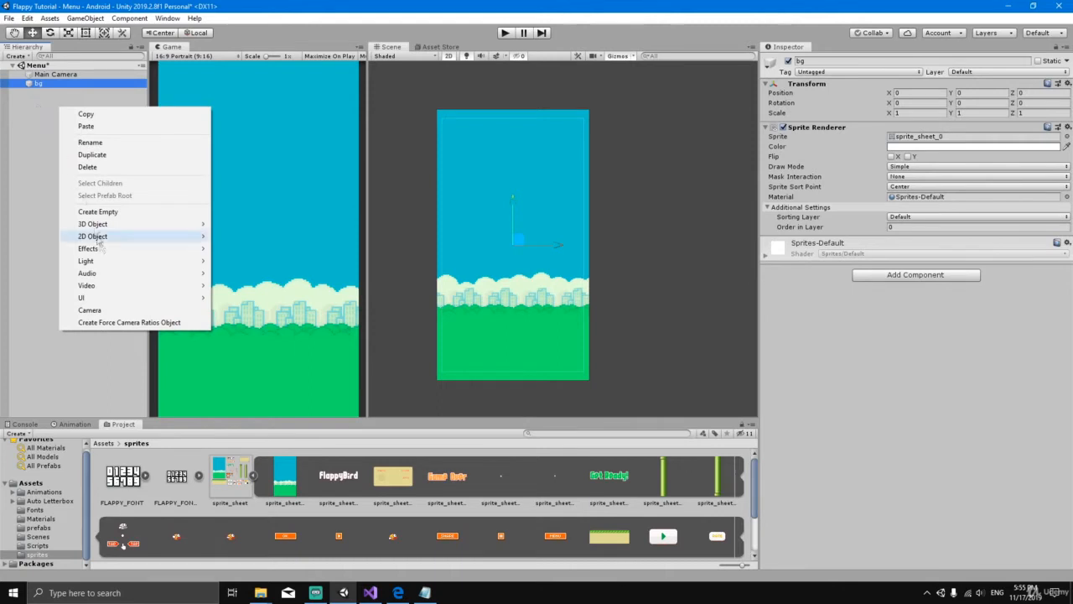
mouse_move(120, 299)
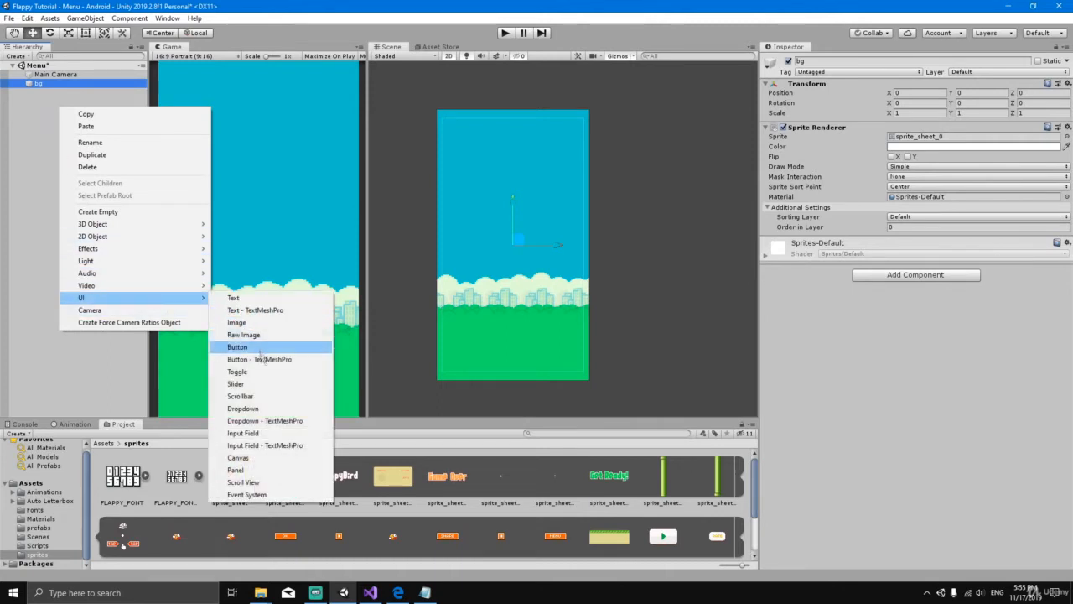
left_click(251, 457)
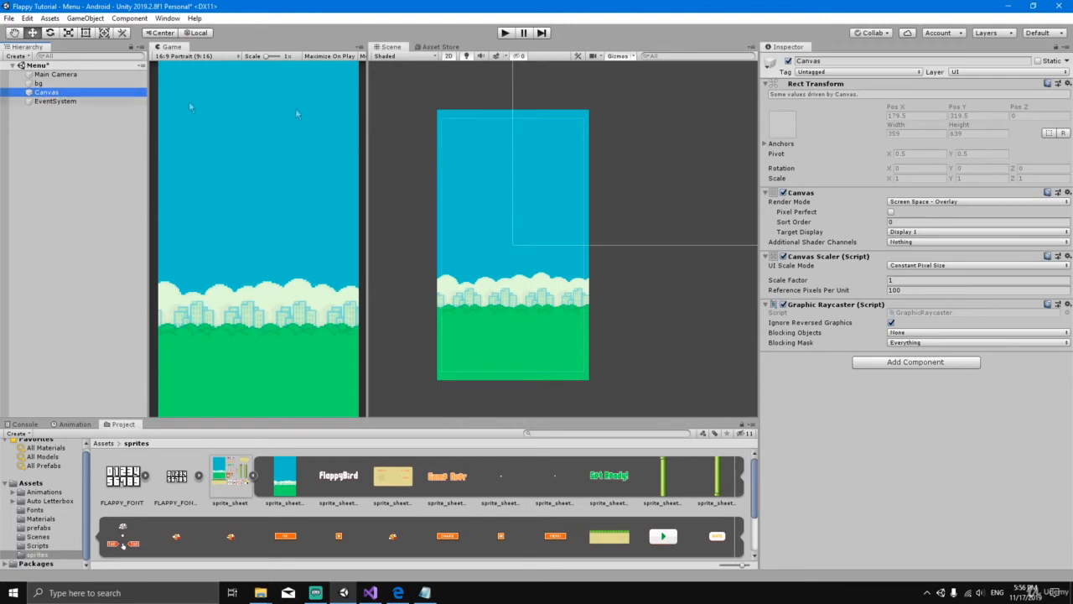
- Set the Canvas to render in Screen Space - Camera with the Main Camera, on the Canvas sorting layer
left_click(931, 202)
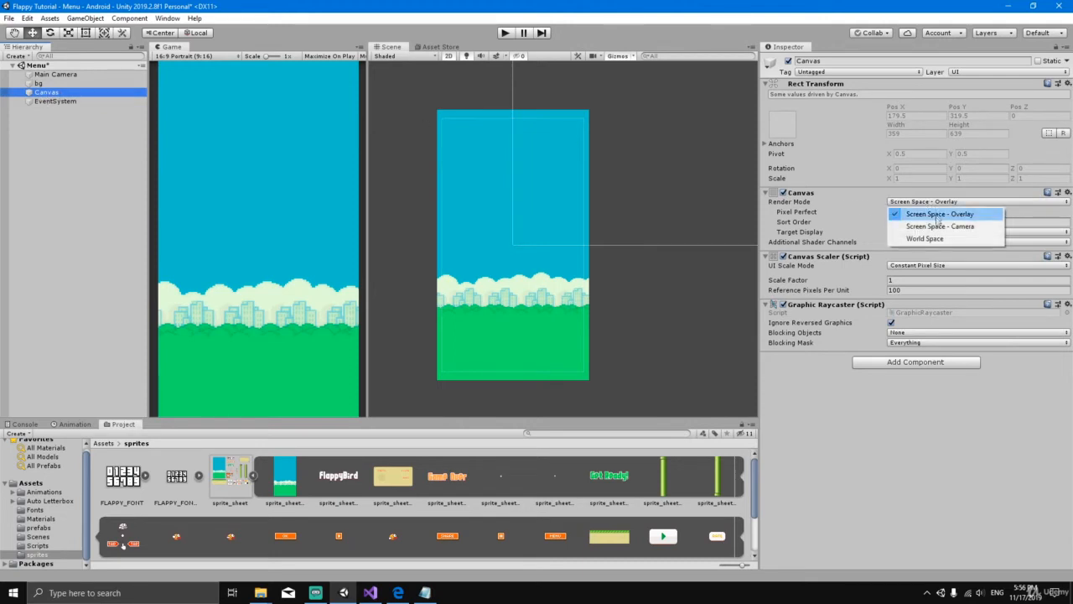
left_click(939, 226)
left_click_drag(128, 71, 903, 228)
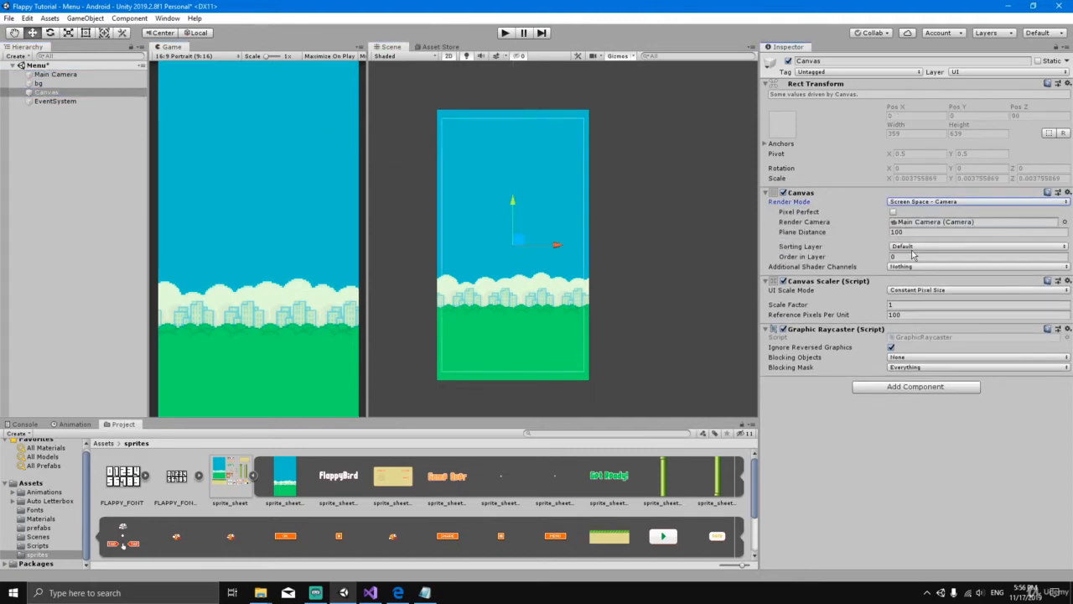
left_click(905, 248)
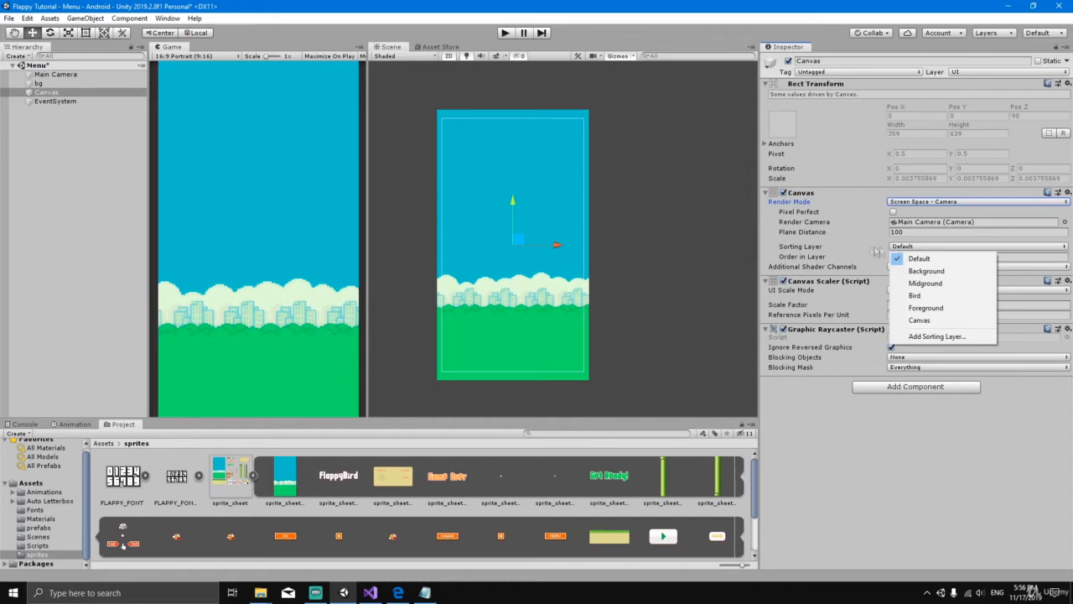
left_click(919, 321)
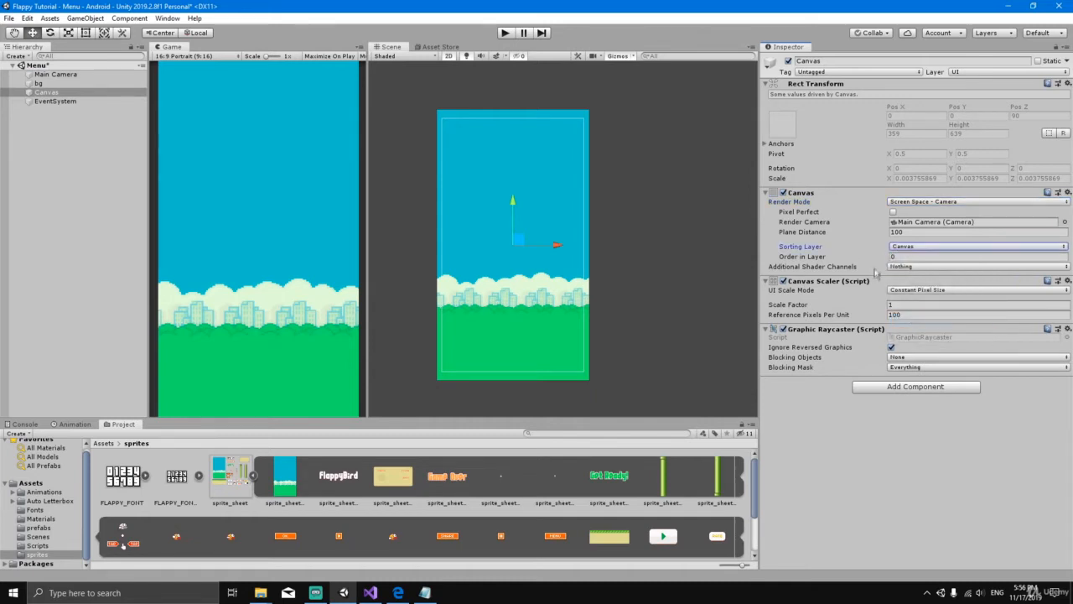
- Set the Canvas Scaler to Scale With Screen Size, with a reference resolution of 900 by 1600 and a match of 0.5
left_click(911, 290)
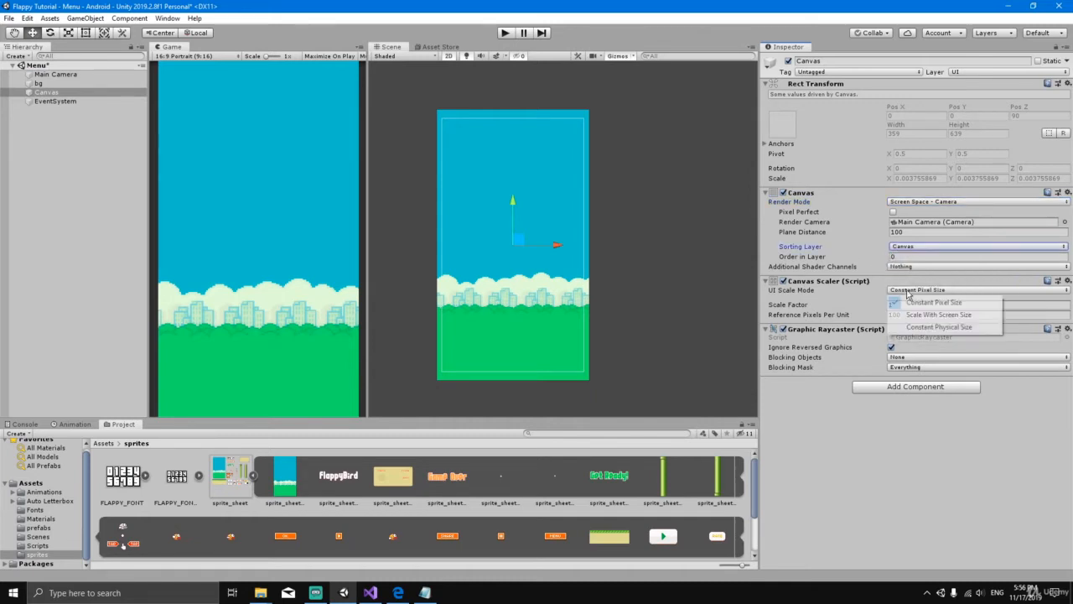
left_click(919, 308)
left_click(917, 305)
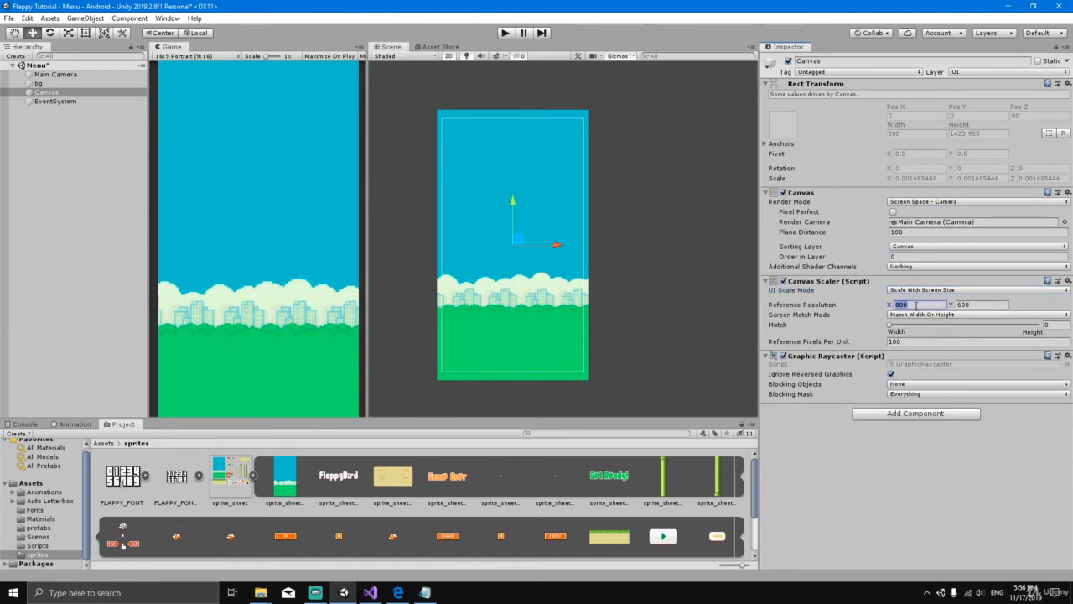
type("900")
left_click(979, 305)
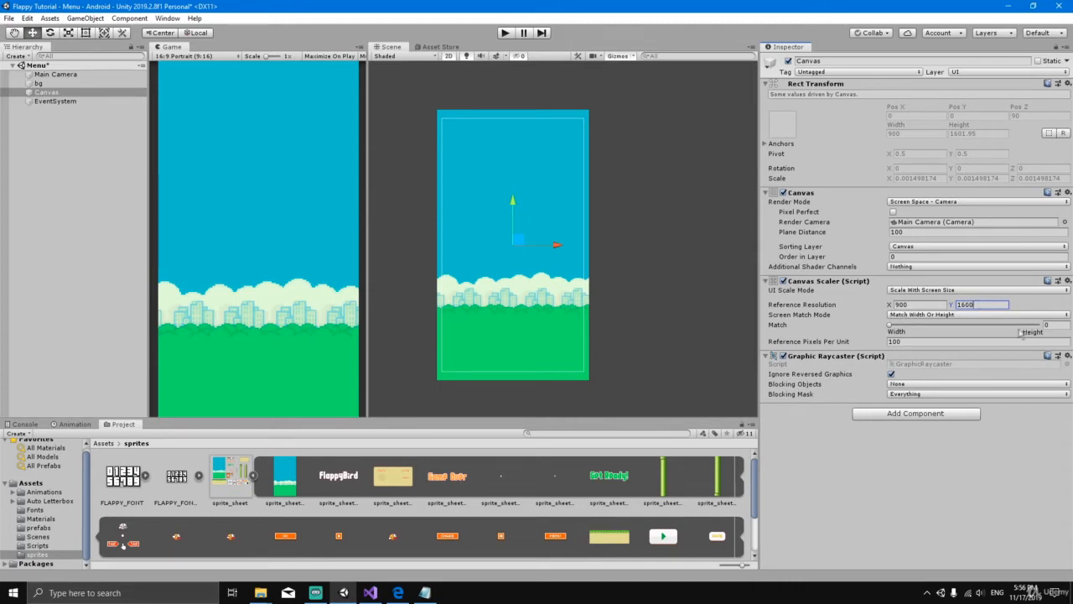
left_click(1055, 326)
type(".5")
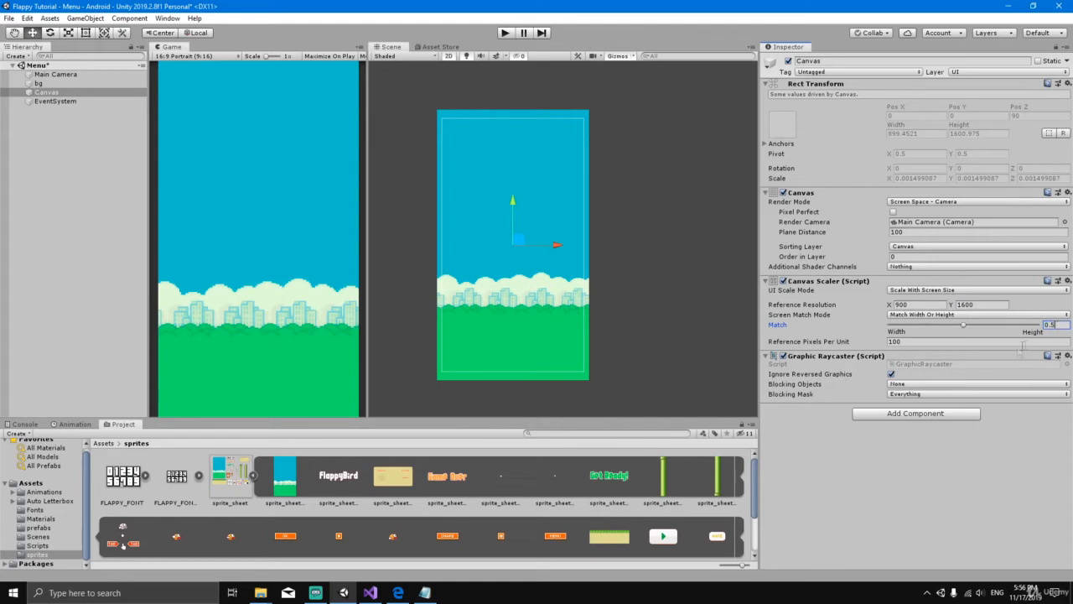
- Add a UI Image under the Canvas and name it Title
right_click(51, 96)
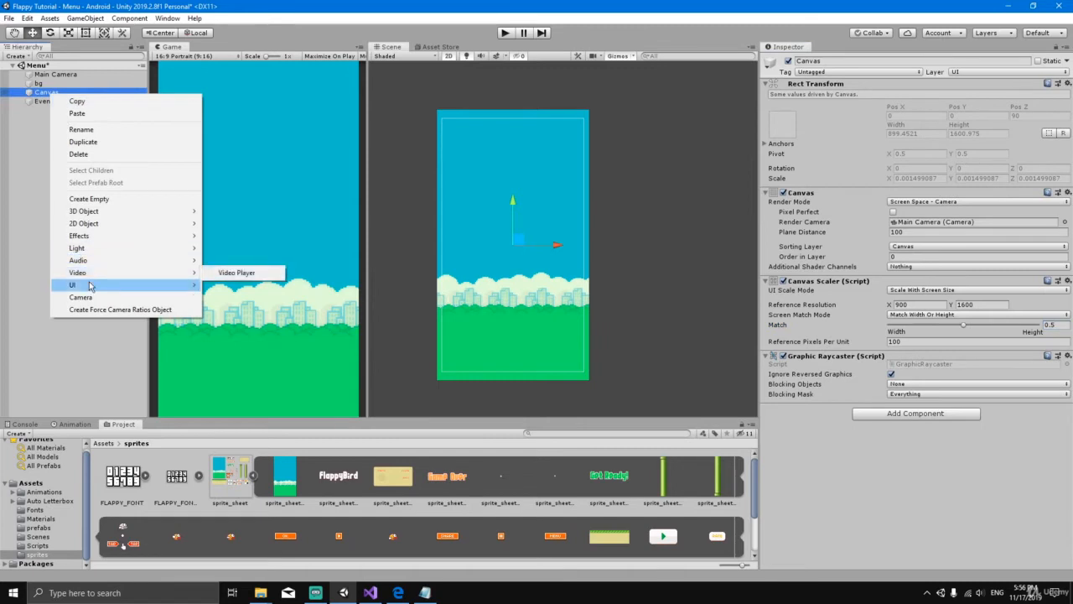
mouse_move(90, 286)
left_click(238, 305)
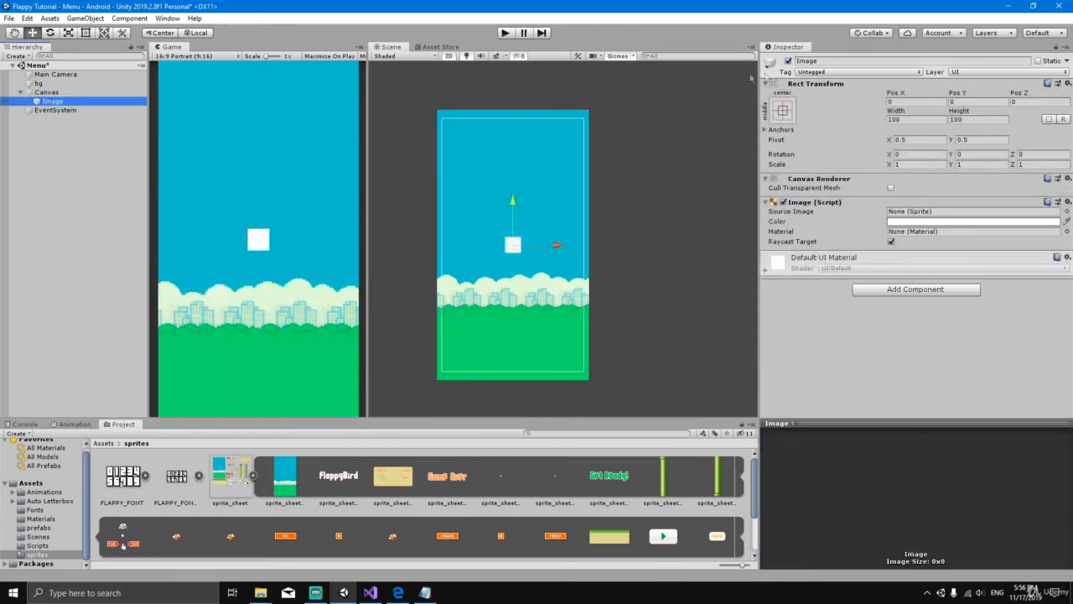
left_click(837, 60)
type("Title")
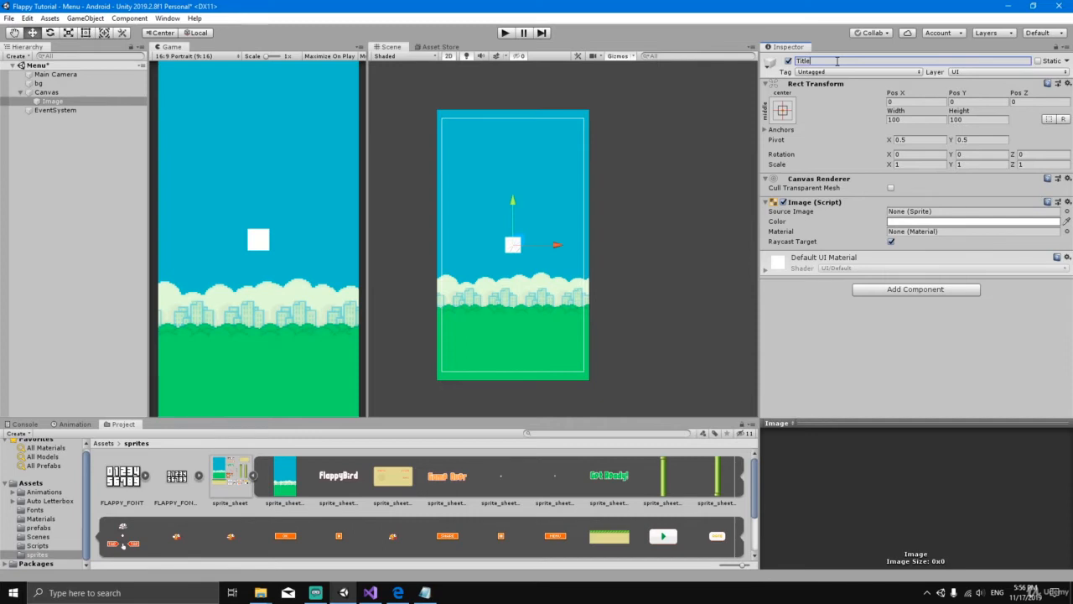
key("Return")
- Assign the FlappyBird logo sprite, sprite_sheet_1, as the Title's source image and set it to native size
left_click(1067, 212)
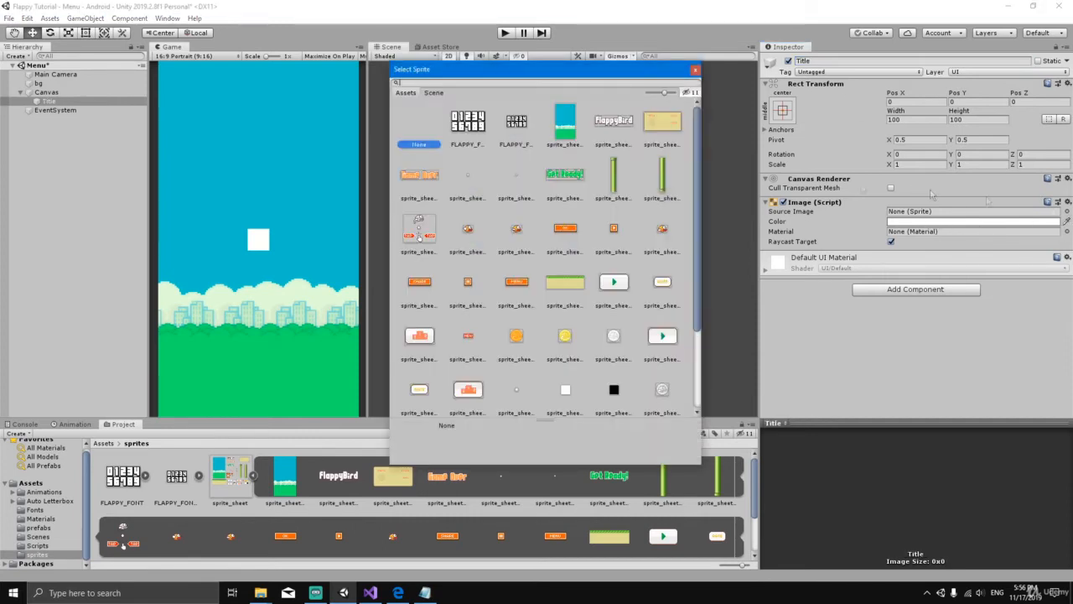
left_click(614, 126)
left_click(694, 74)
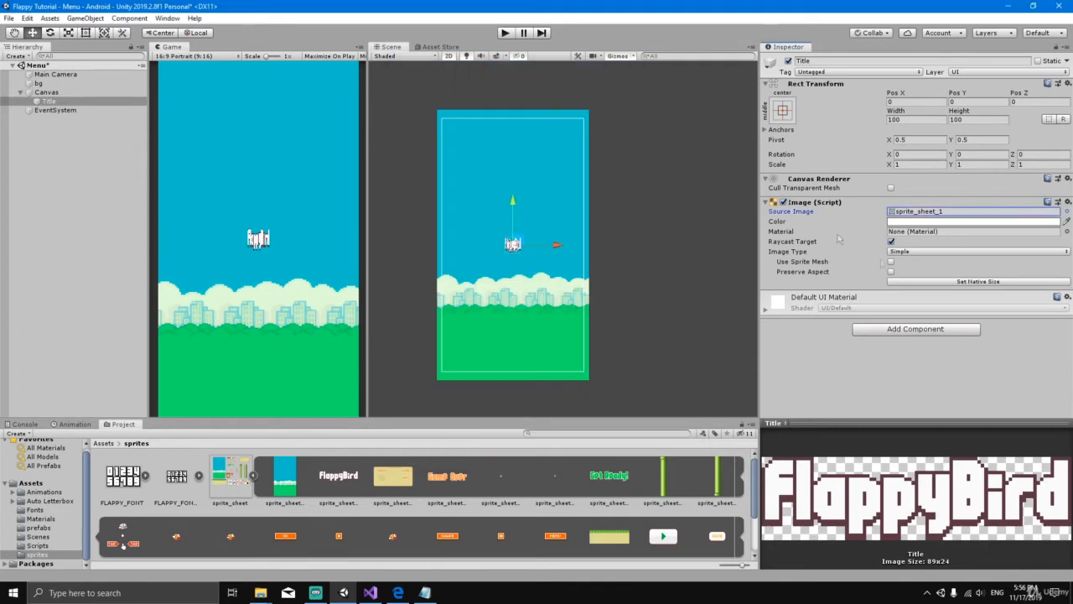
left_click(964, 286)
- Enlarge the Title to about 753 by 203 and move it to the centre of the canvas's upper half
scroll(517, 243, "up", 4)
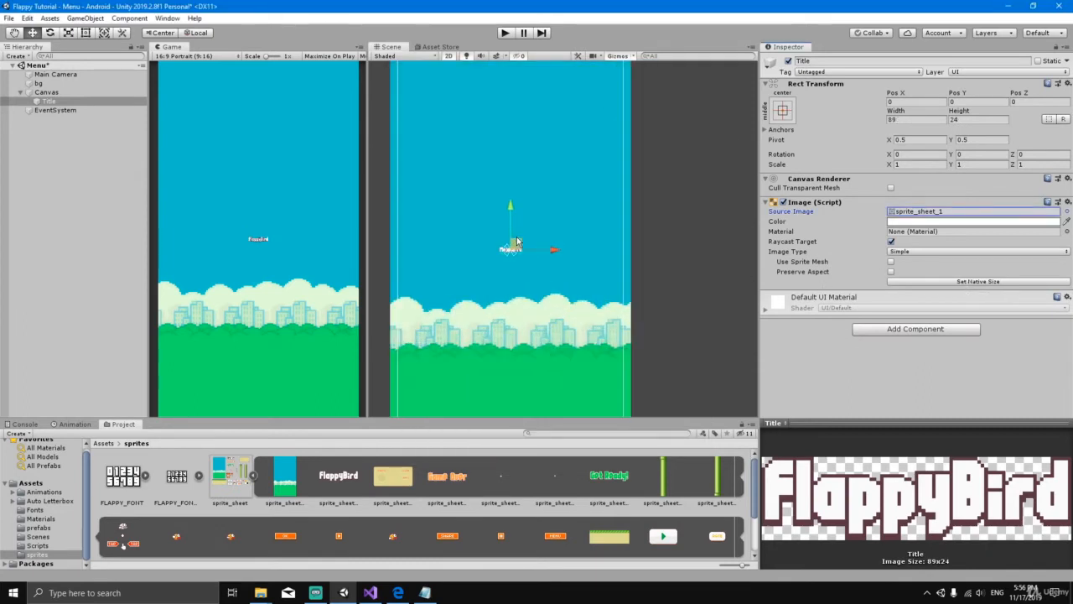
key("t")
scroll(517, 243, "up", 2)
left_click_drag(529, 245, 715, 183)
scroll(690, 222, "down", 3)
key("w")
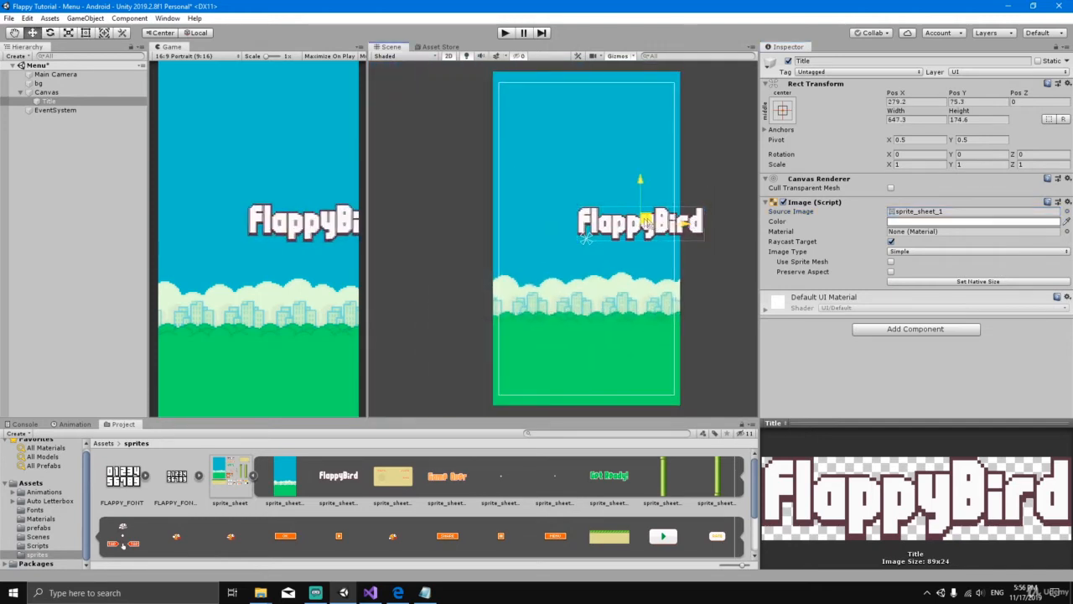
left_click_drag(646, 221, 623, 172)
key("t")
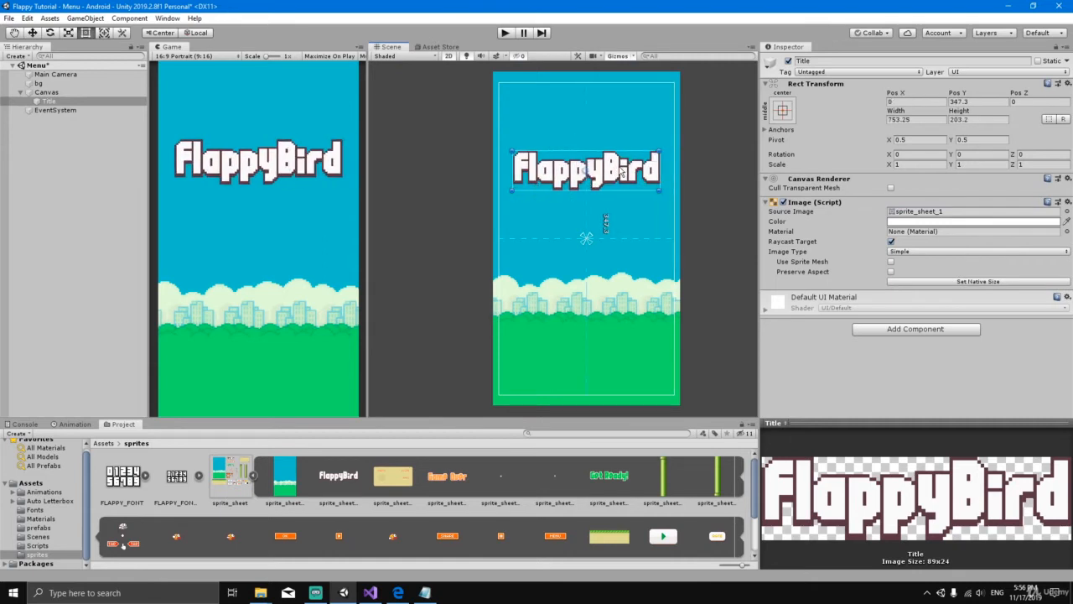
- Set the Title's X position to 0 and lower it to a Y position of about 267
left_click(913, 101)
type("0")
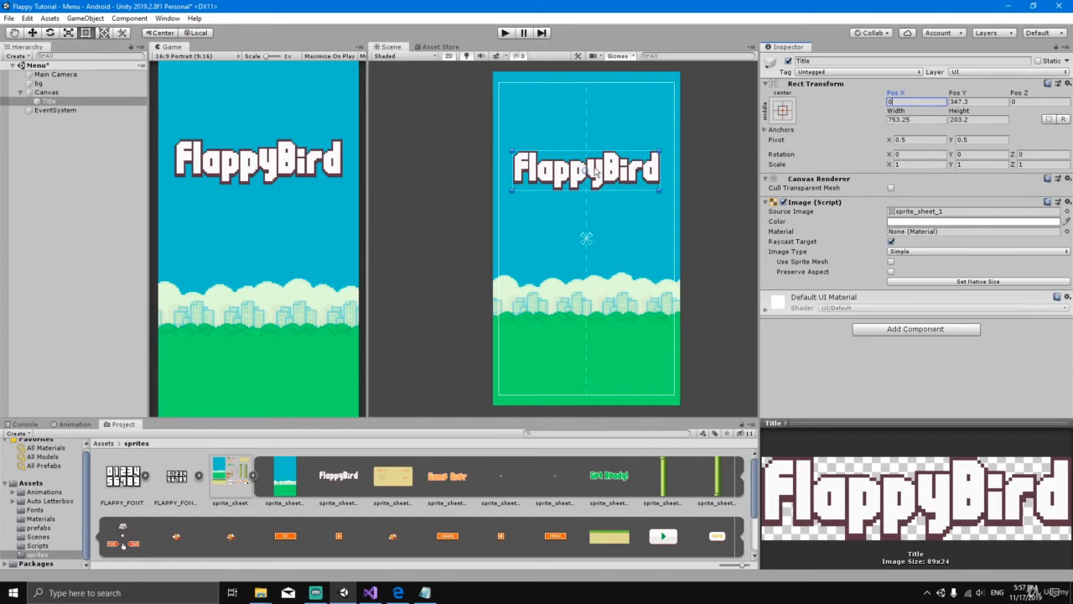
key("Return")
key("w")
left_click_drag(585, 128, 589, 142)
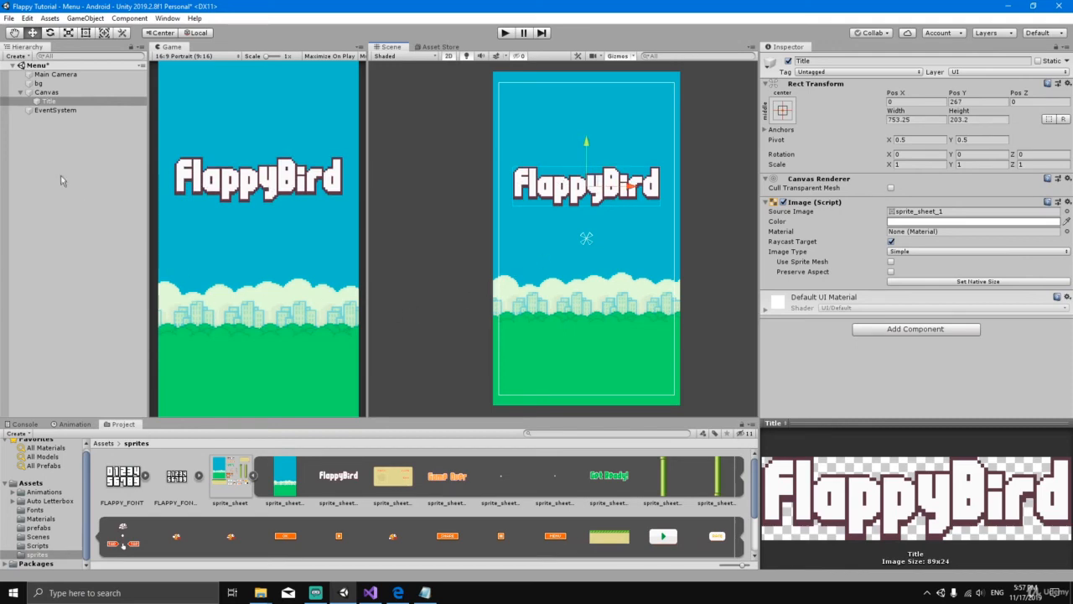
left_click(35, 144)
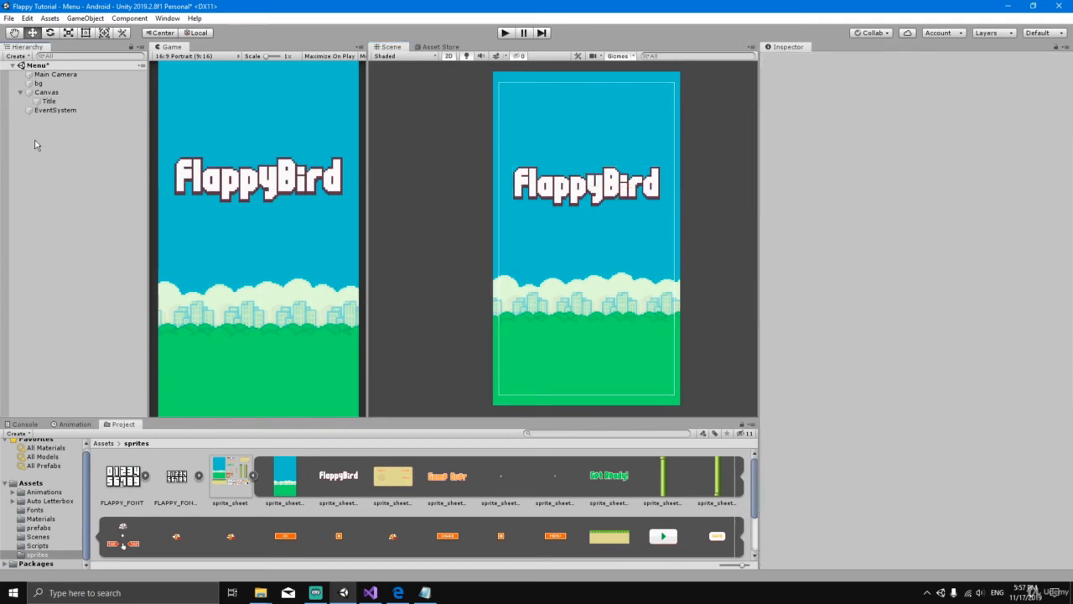
- Add the bird prefab to the Menu scene and unpack it from its prefab
left_click(180, 538)
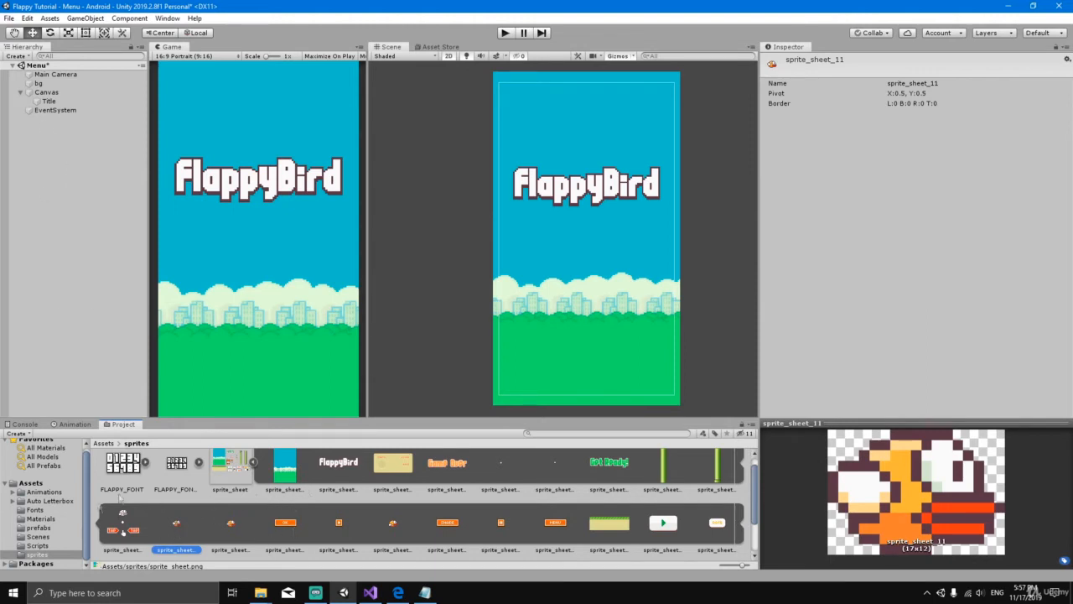
left_click(43, 528)
left_click_drag(124, 484, 64, 214)
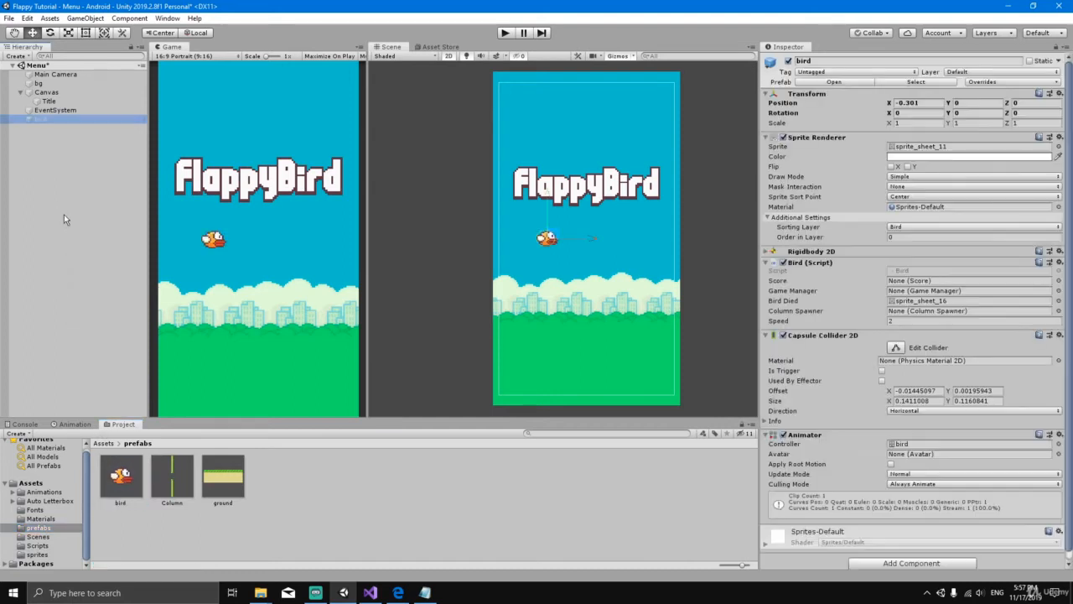
right_click(49, 122)
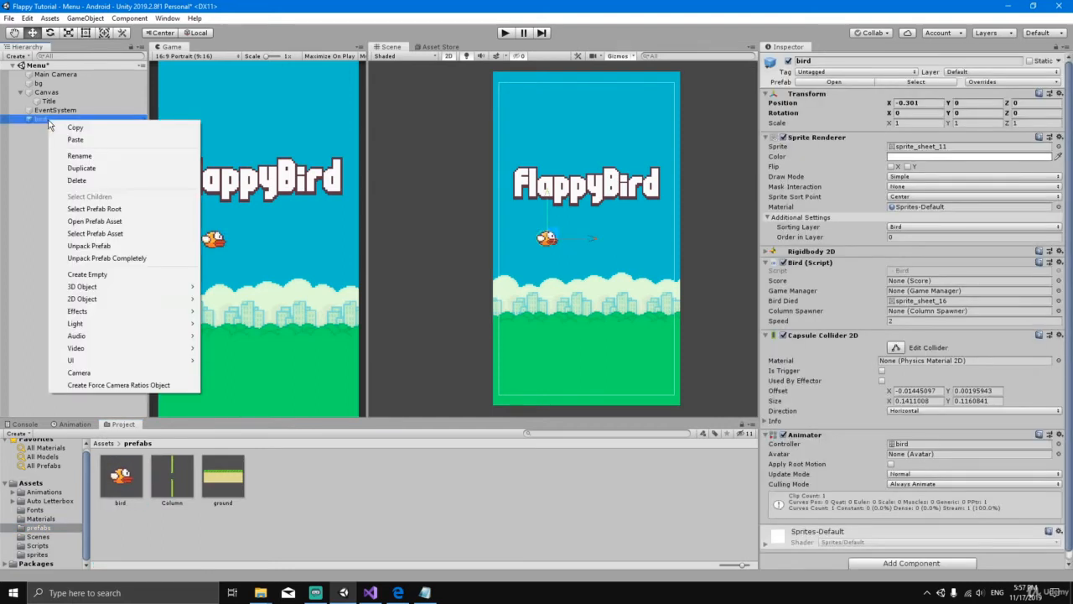
left_click(99, 247)
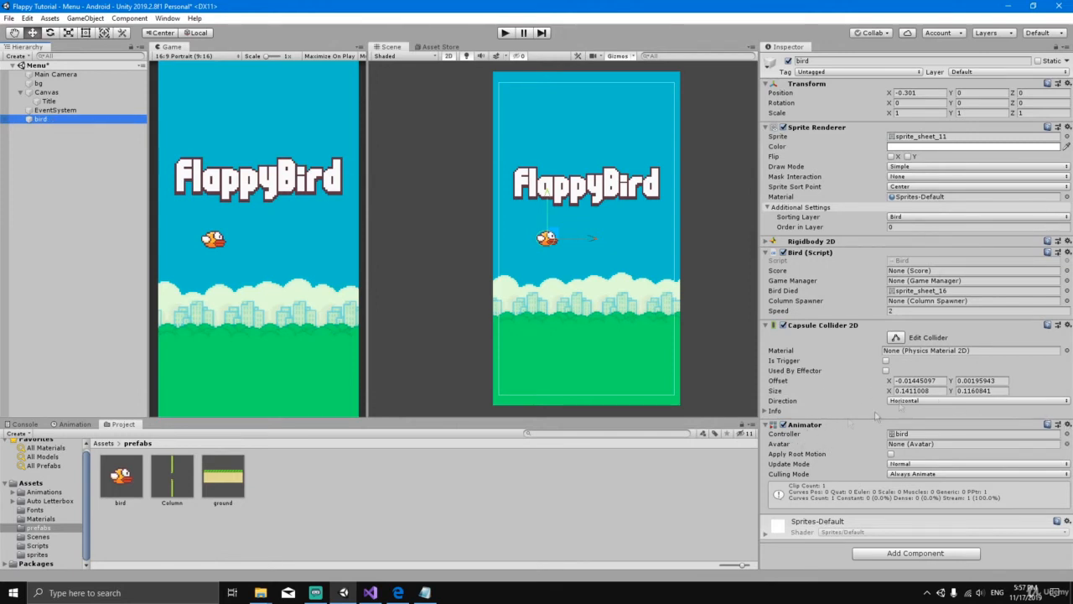
- Remove the Capsule Collider 2D, Bird script and Rigidbody 2D components from the bird
left_click(1067, 325)
left_click(1030, 378)
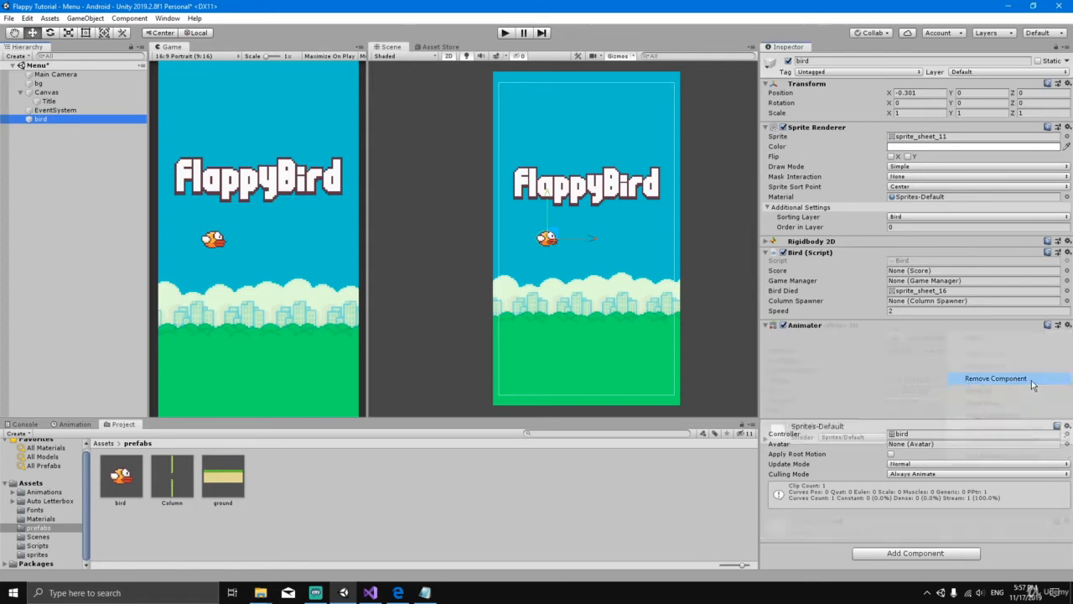
left_click(1068, 253)
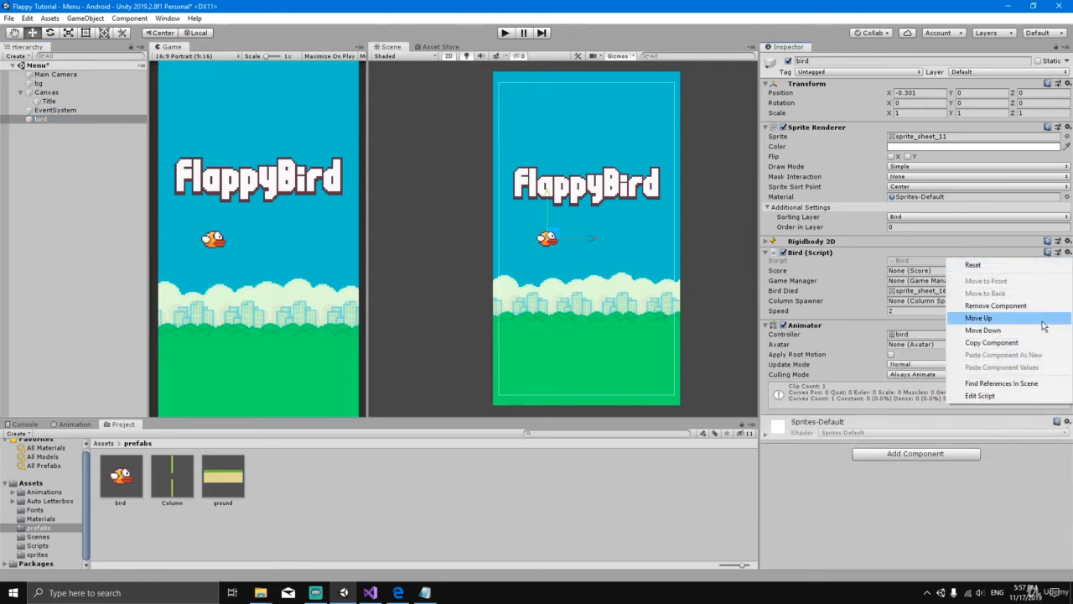
left_click(975, 306)
left_click(1068, 241)
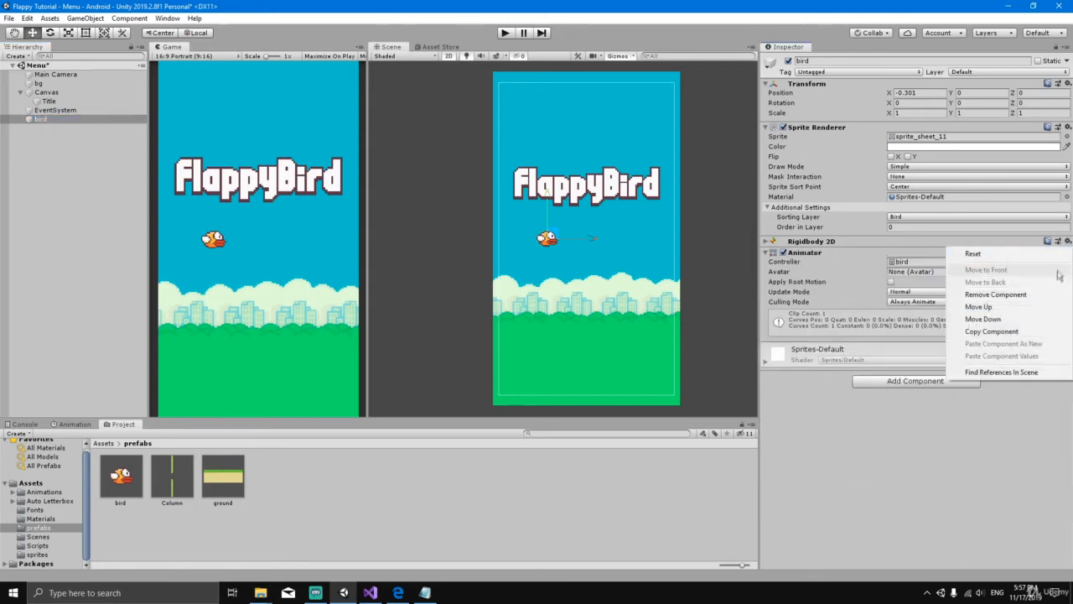
left_click(977, 296)
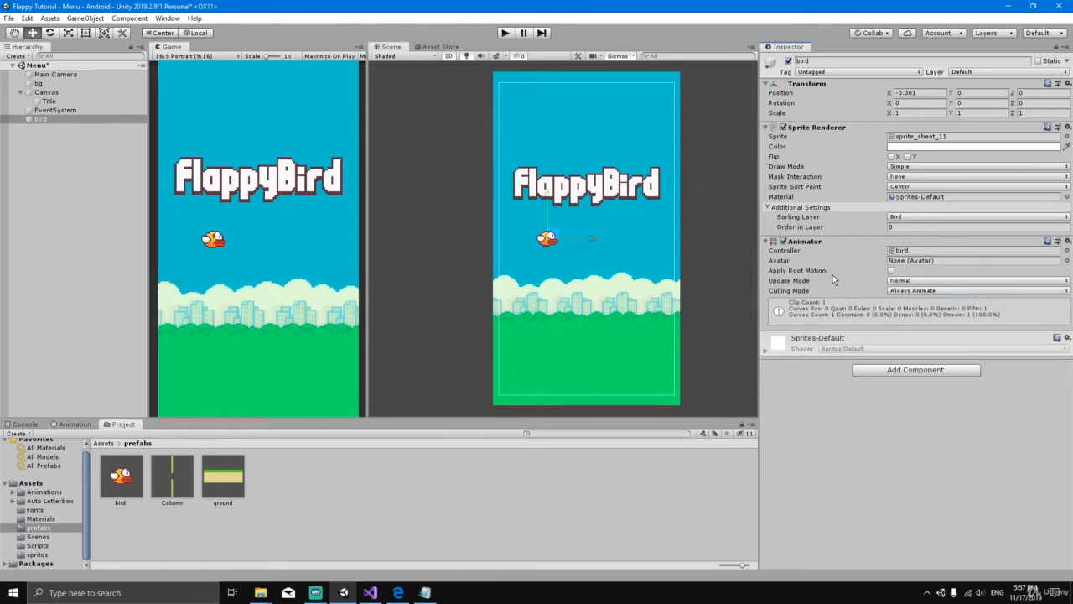
- Move the bird to about X -0.026, Y -0.142 under the title and check its animation in a short play test
left_click_drag(590, 238, 626, 238)
left_click_drag(584, 191, 587, 213)
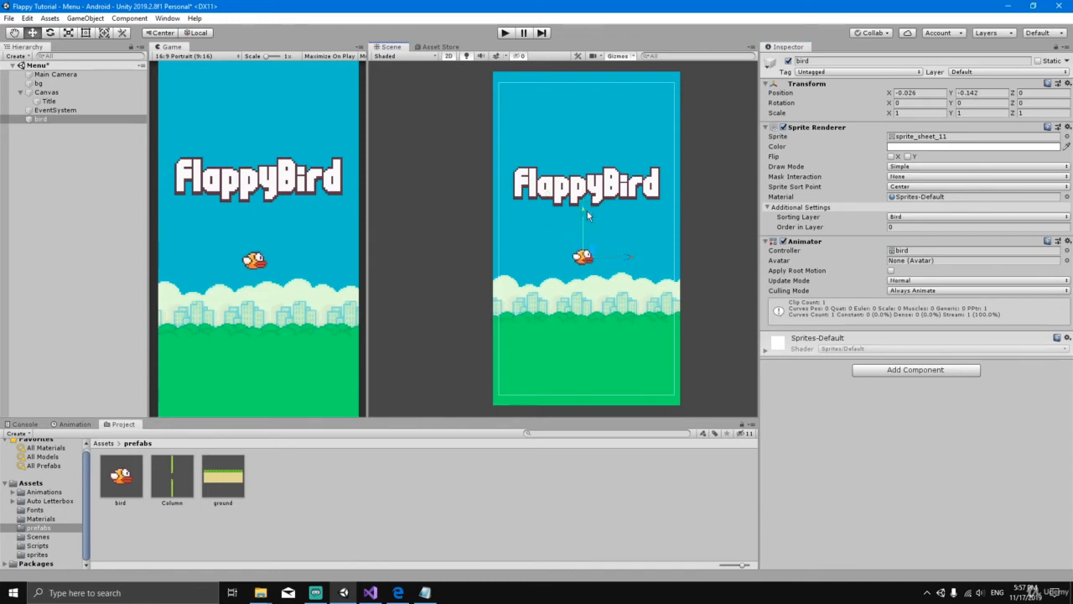
left_click(507, 32)
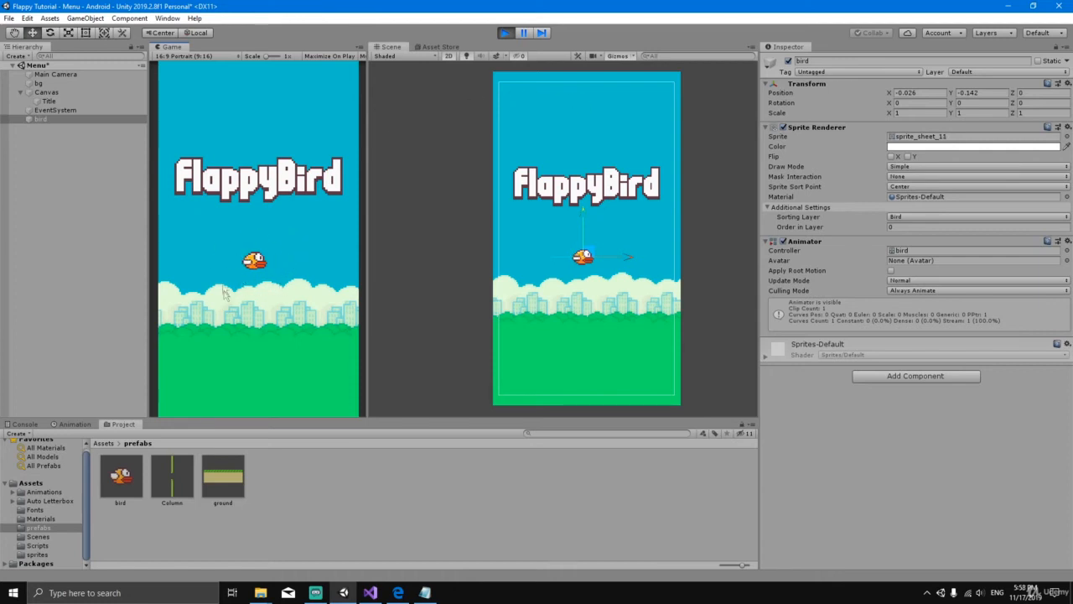
left_click(505, 33)
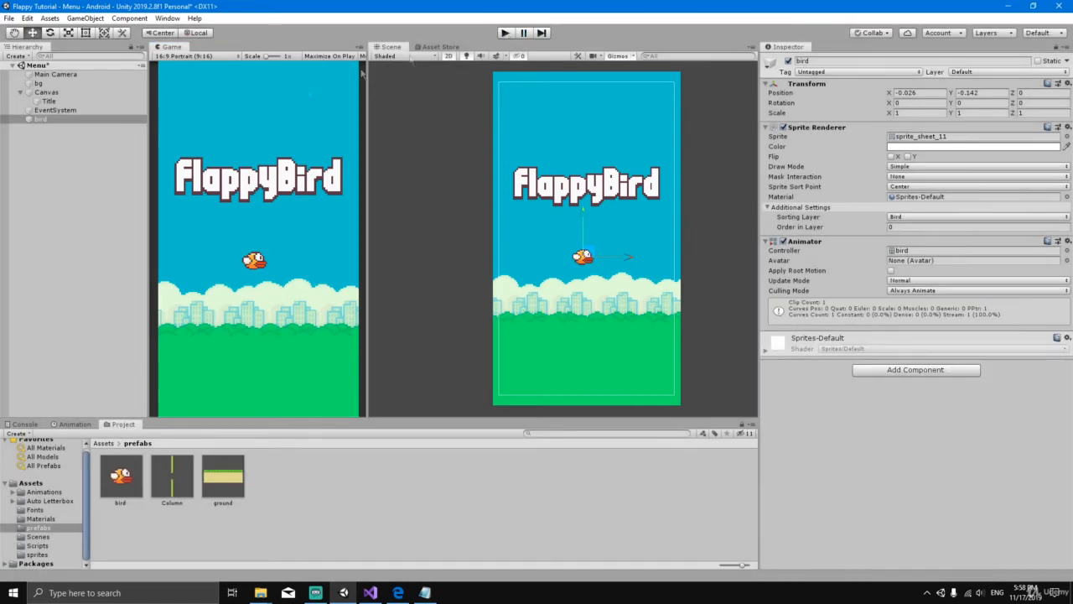
- Add two instances of the ground prefab to the scene and set the second one's X position to 1.68
left_click_drag(223, 476, 85, 246)
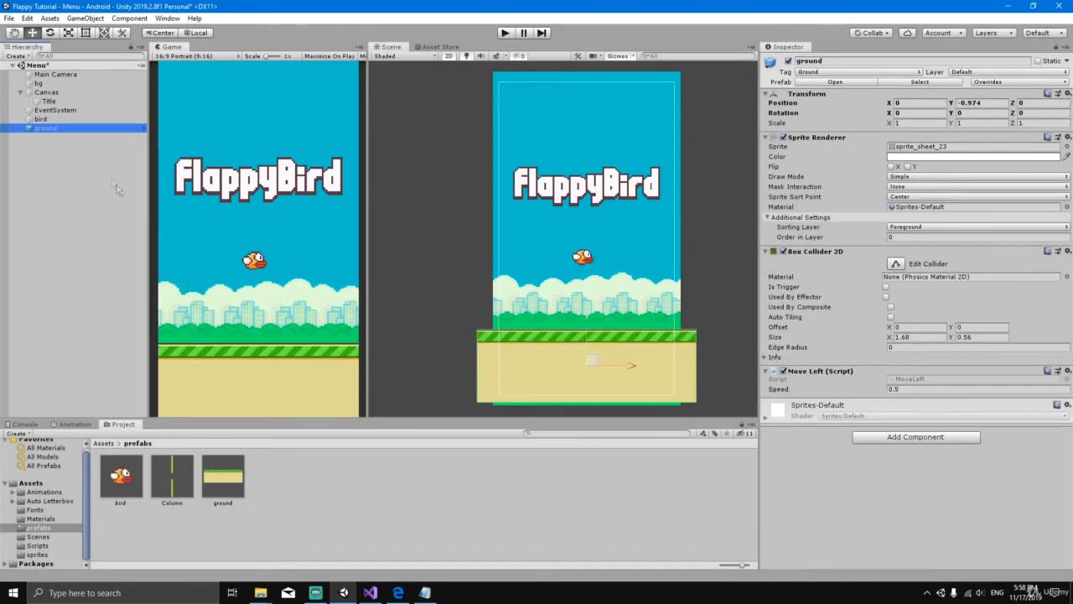
left_click_drag(223, 476, 60, 189)
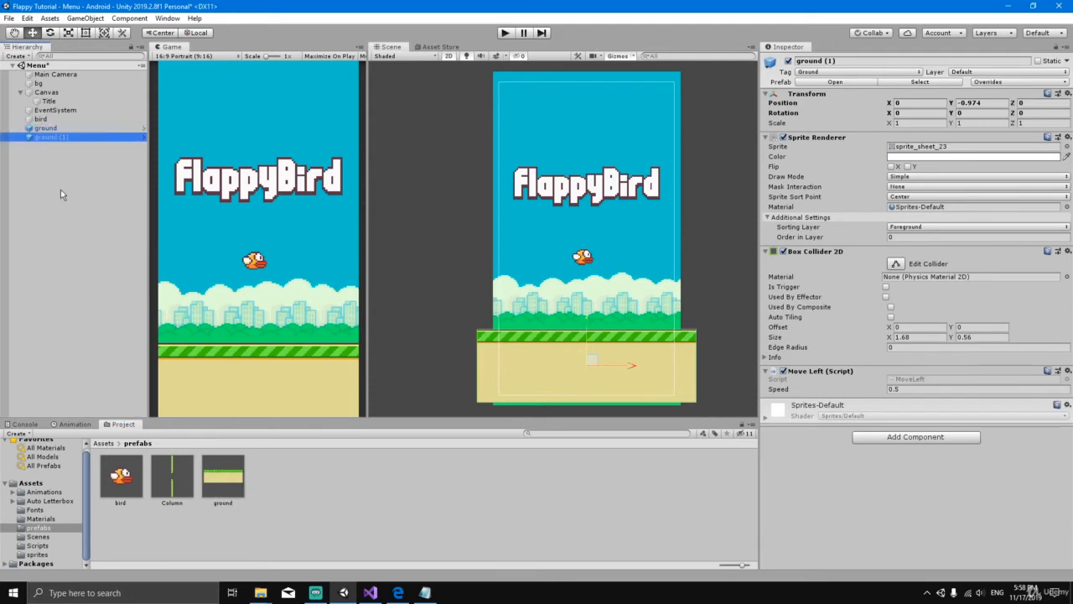
scroll(682, 310, "down", 6)
left_click_drag(653, 355, 777, 355)
middle_click_drag(695, 292, 614, 295)
left_click(931, 103)
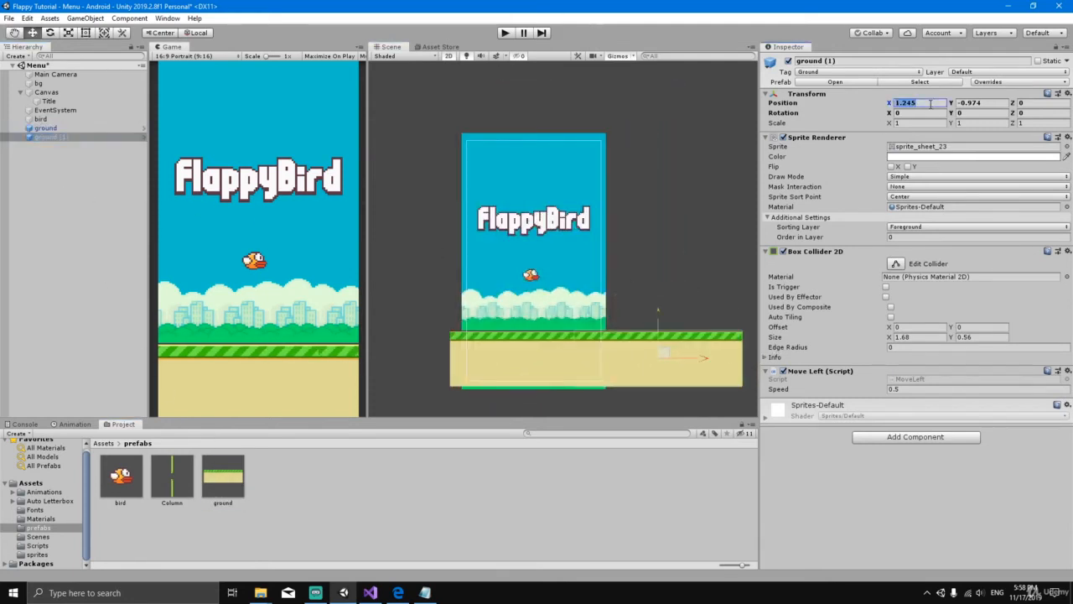
type("16")
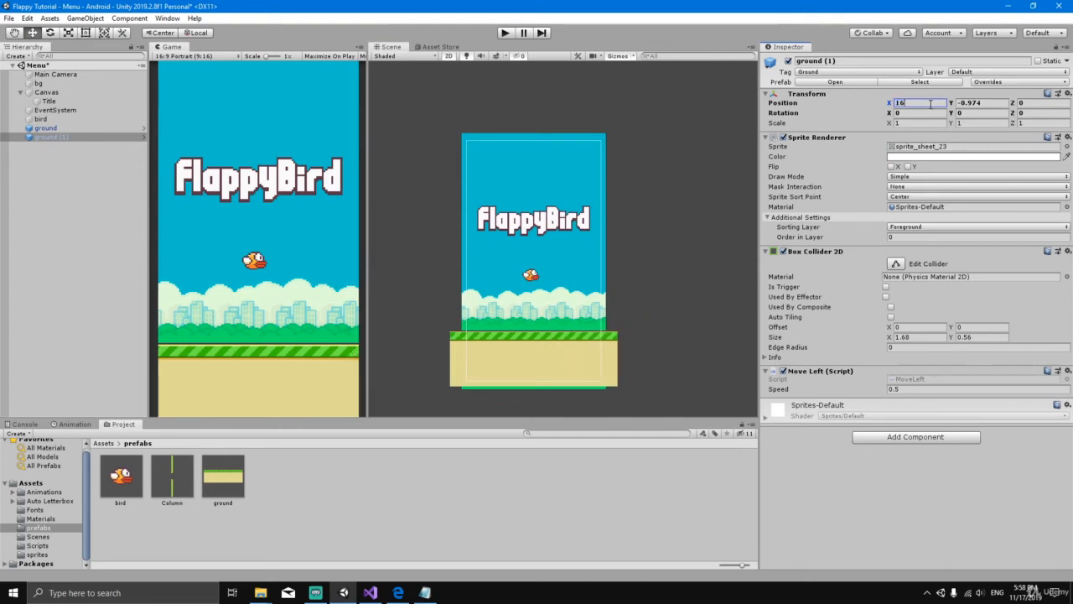
key("BackSpace")
type(".68")
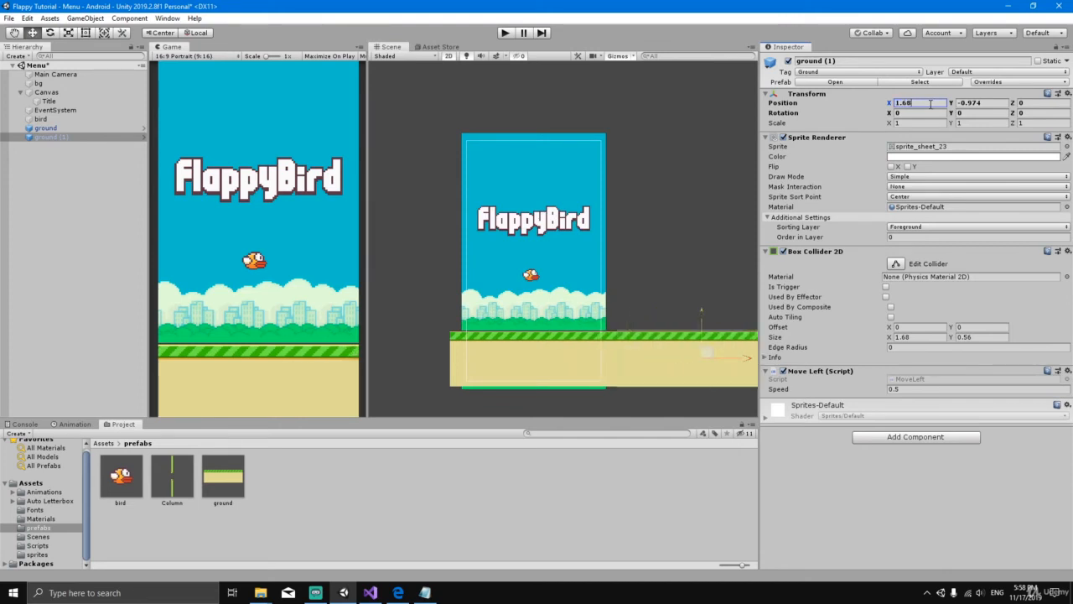
middle_click_drag(643, 281, 617, 253)
left_click(572, 317)
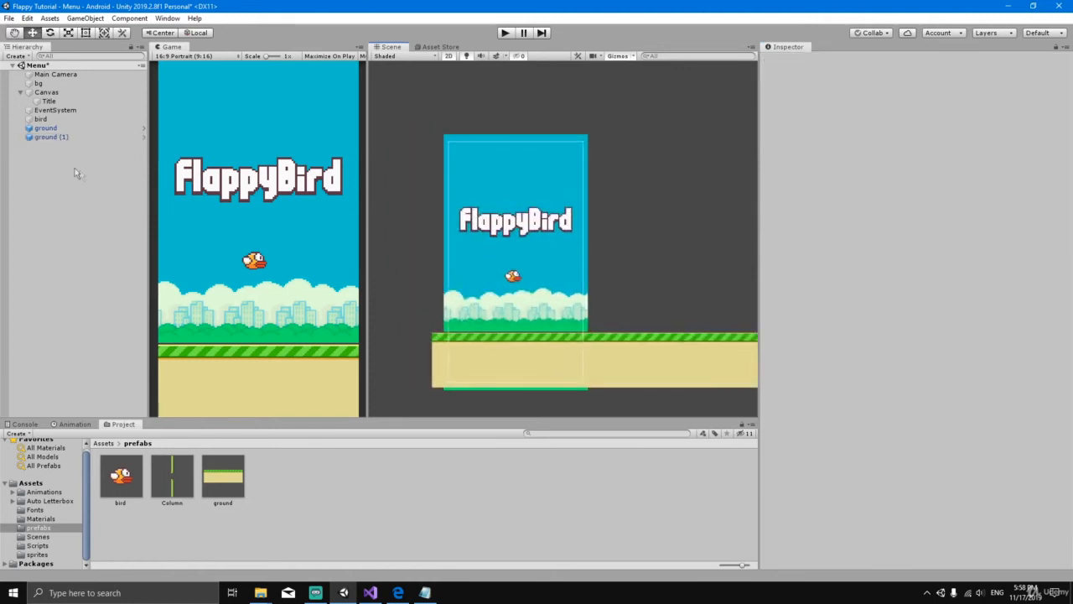
- Play-test the moving ground briefly and raise the bird to a Y position of about -0.002
left_click(46, 128)
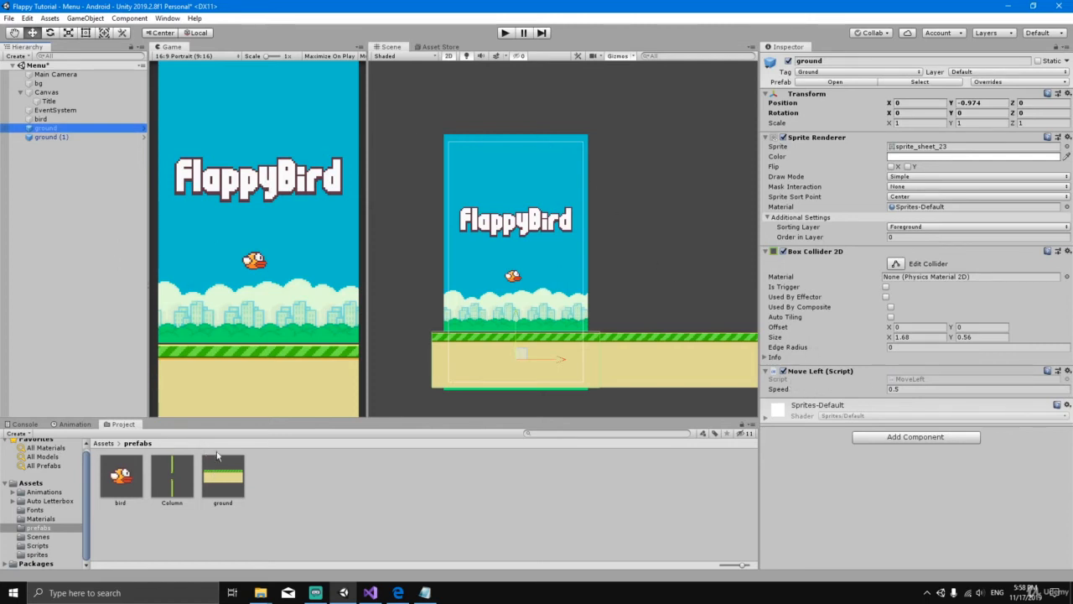
left_click(506, 33)
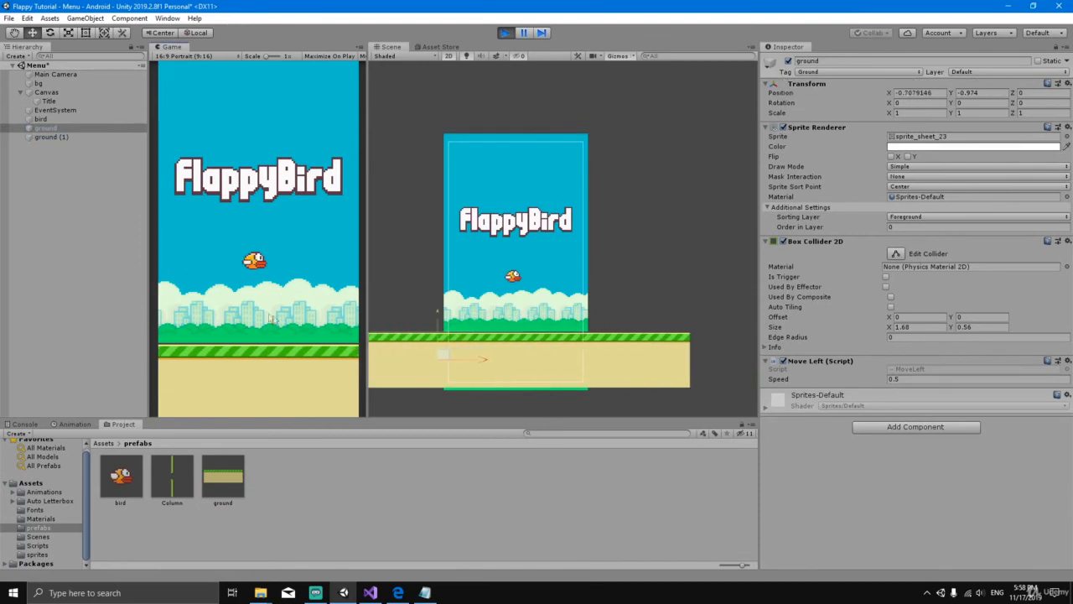
left_click(505, 33)
left_click(63, 119)
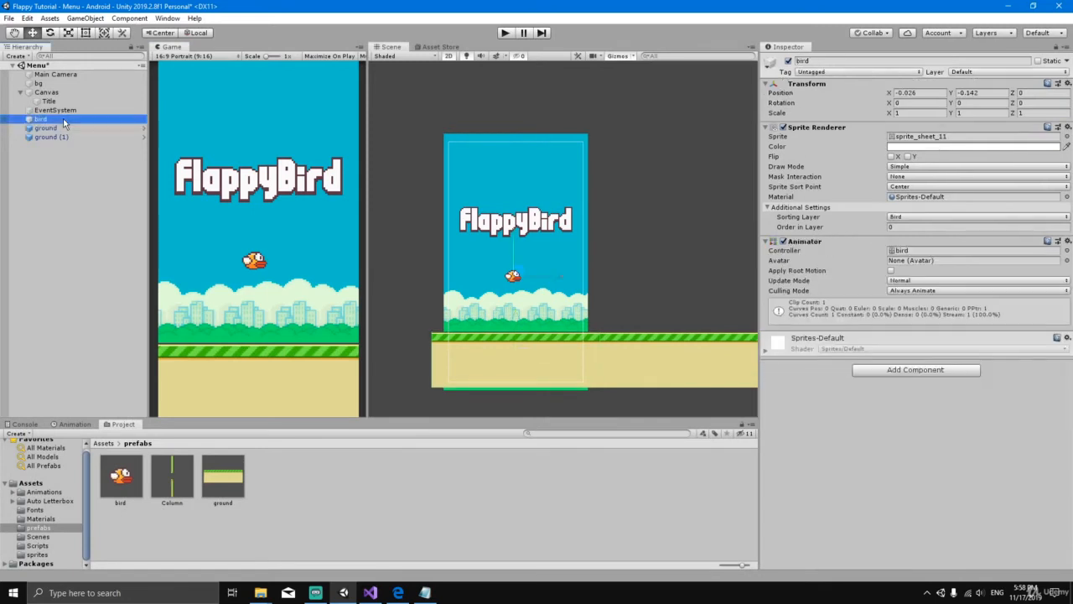
left_click_drag(516, 237, 520, 224)
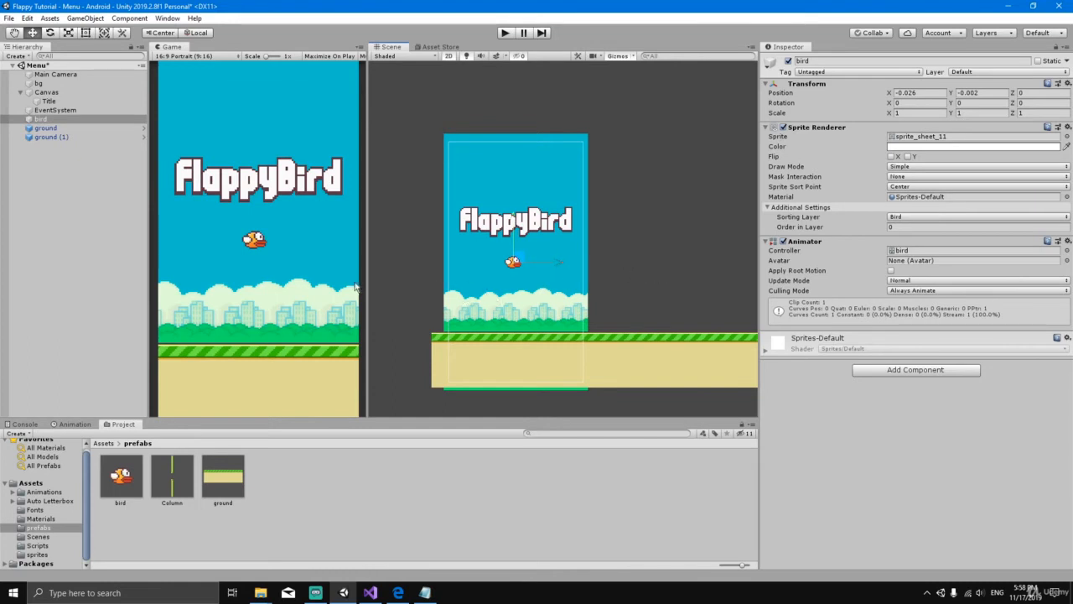
- Add a UI Button under the Canvas and delete its Text child
right_click(44, 93)
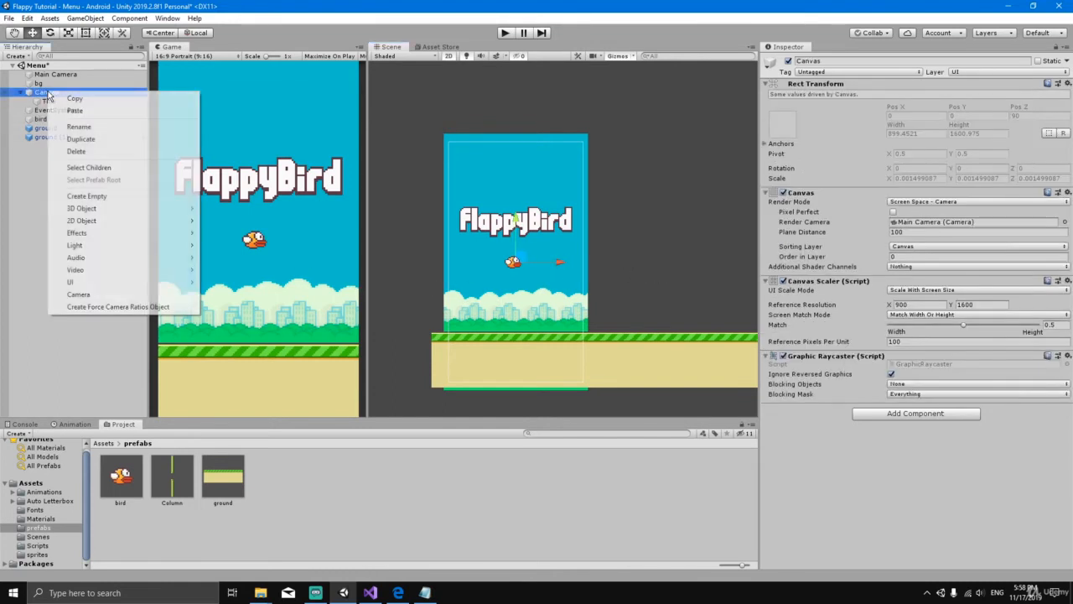
mouse_move(122, 282)
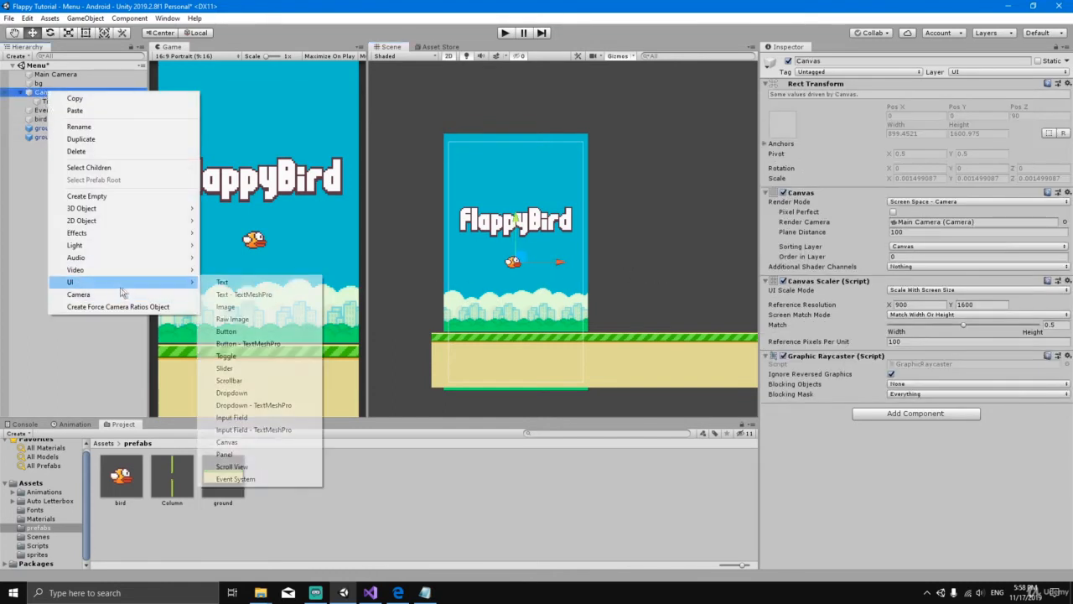
left_click(254, 332)
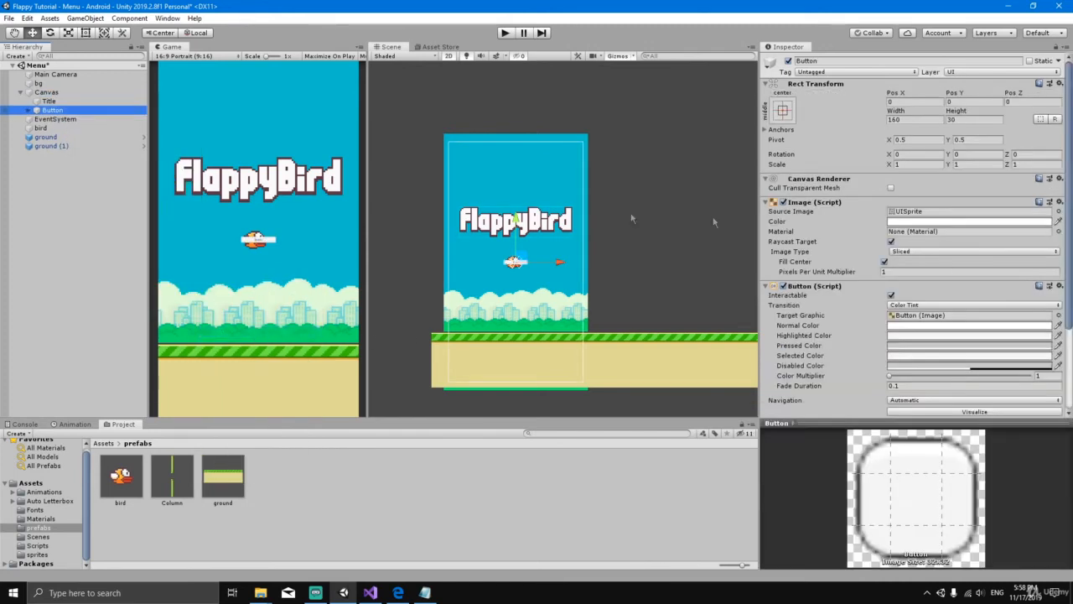
left_click(28, 110)
left_click(55, 119)
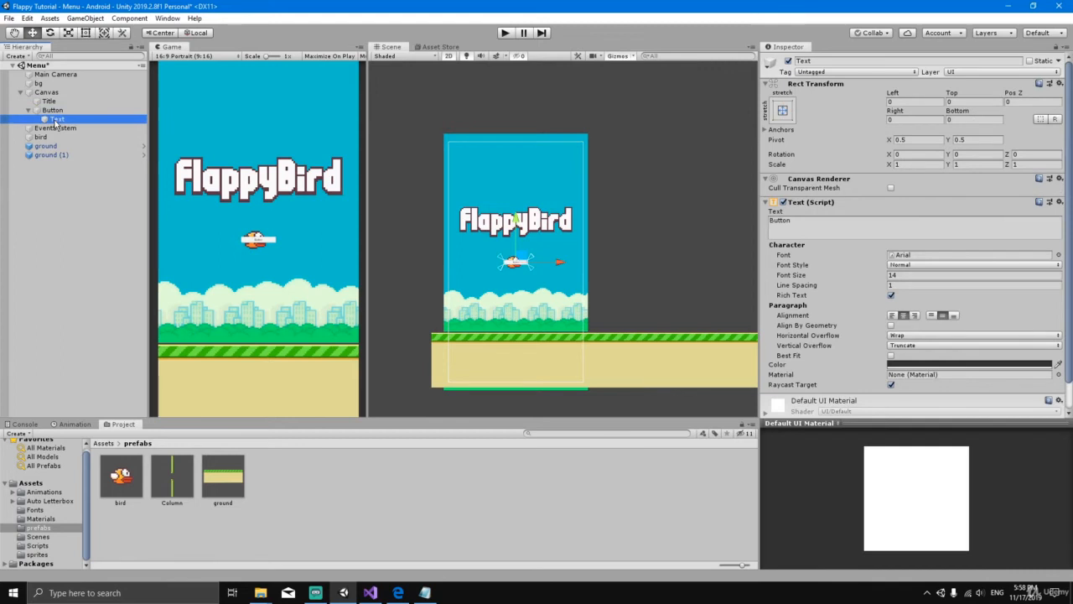
key("Delete")
- Rename the new button as RateBtn
left_click(52, 110)
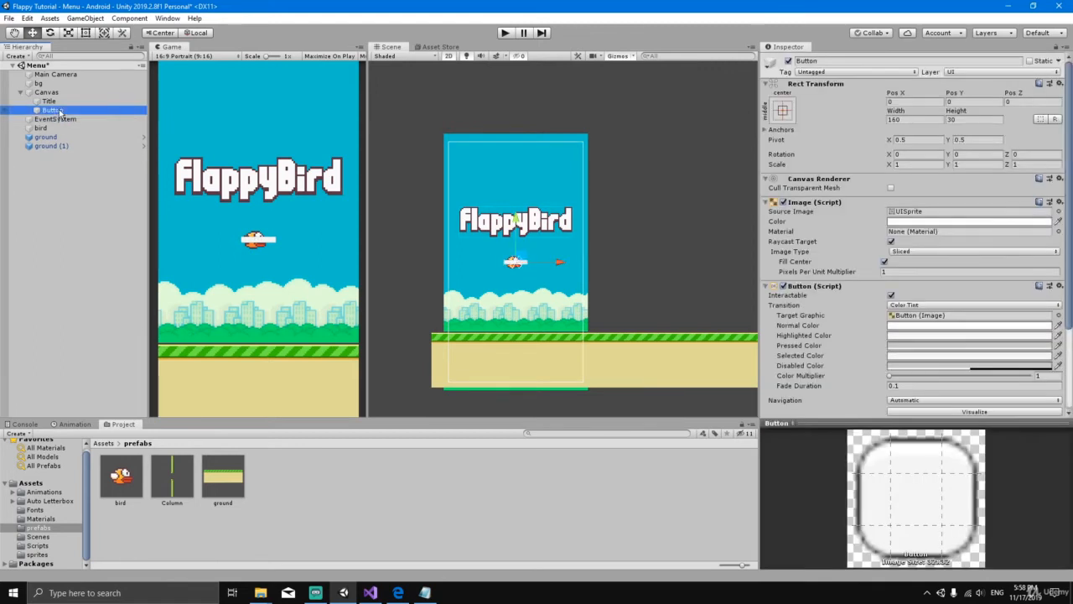
left_click(862, 61)
type("R")
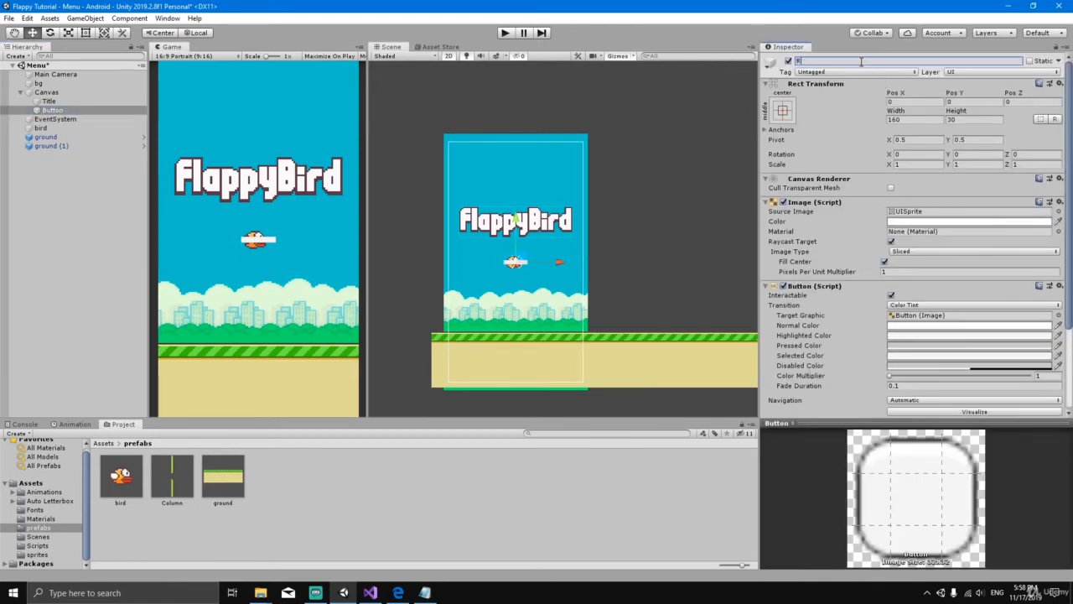
type("ateBtn")
key("Return")
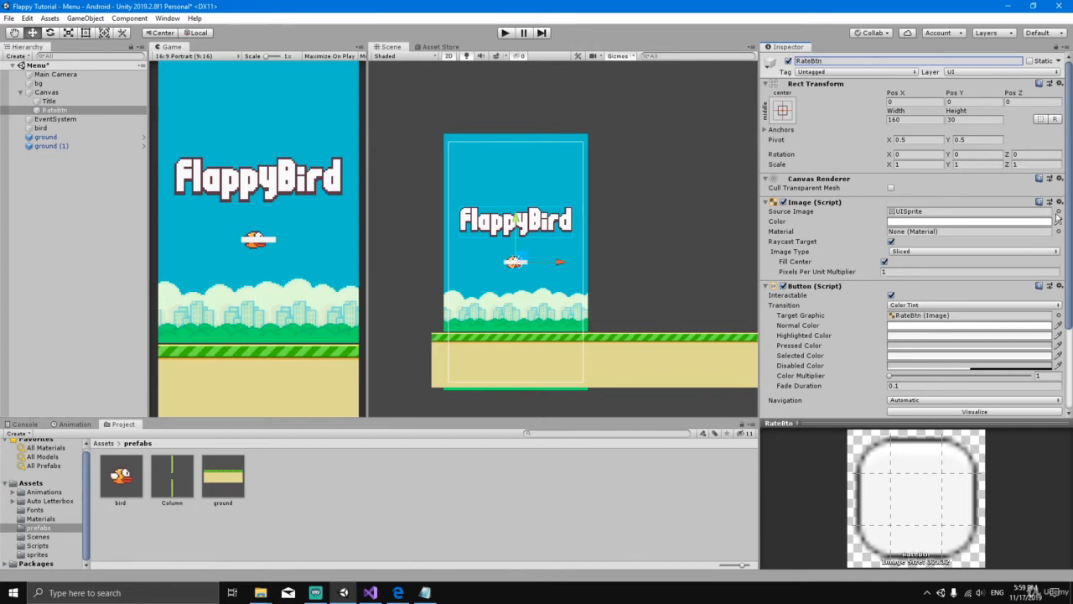
- Compare the two RATE sprites, assign sprite_sheet_25 as the RateBtn's source image and set it to native size
left_click(1057, 212)
left_click(420, 278)
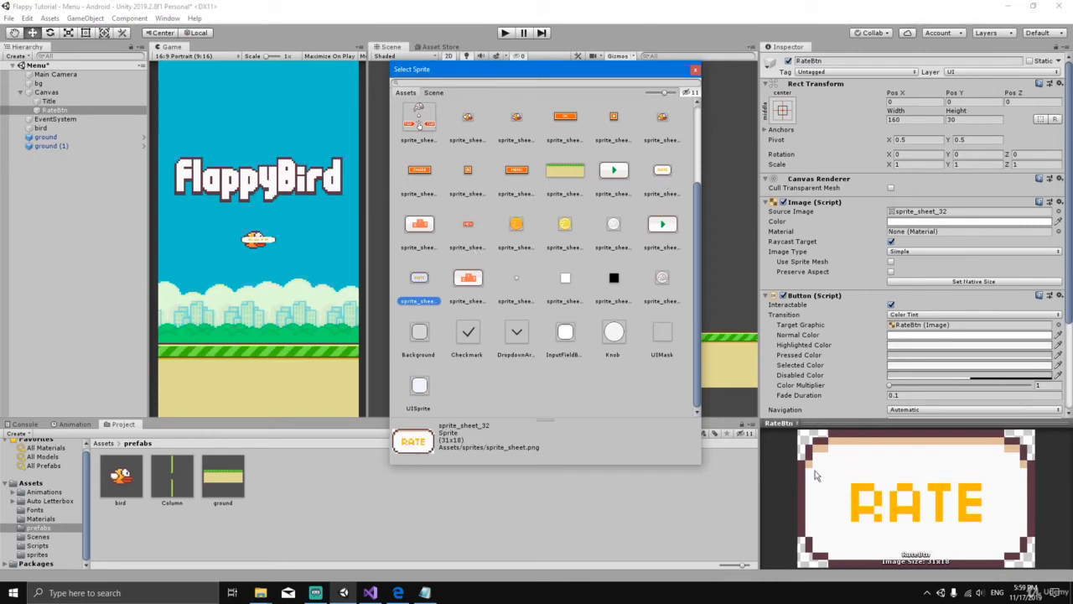
left_click(670, 175)
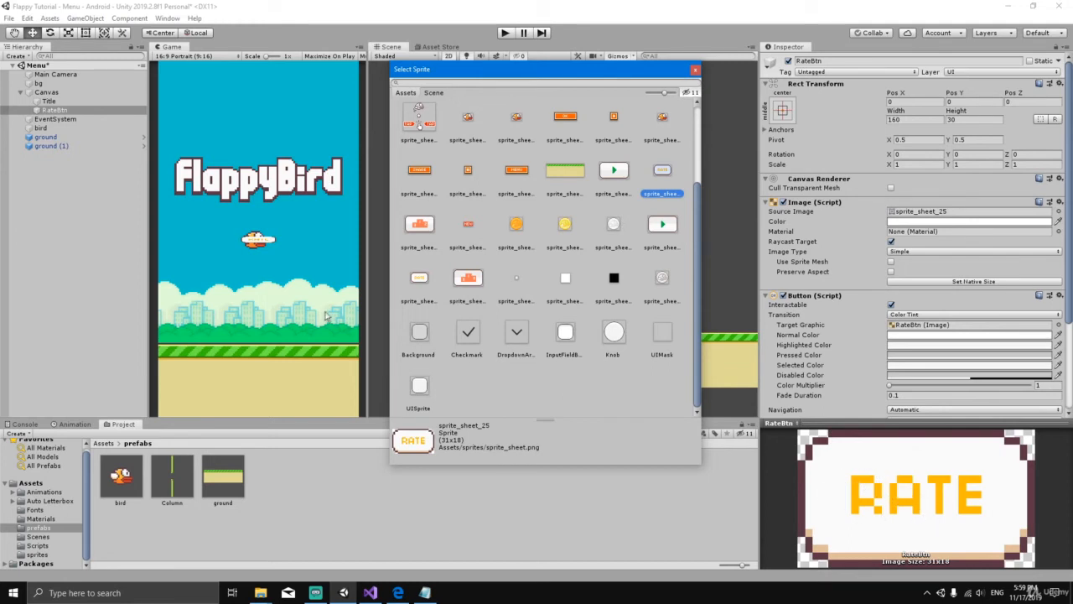
left_click(421, 279)
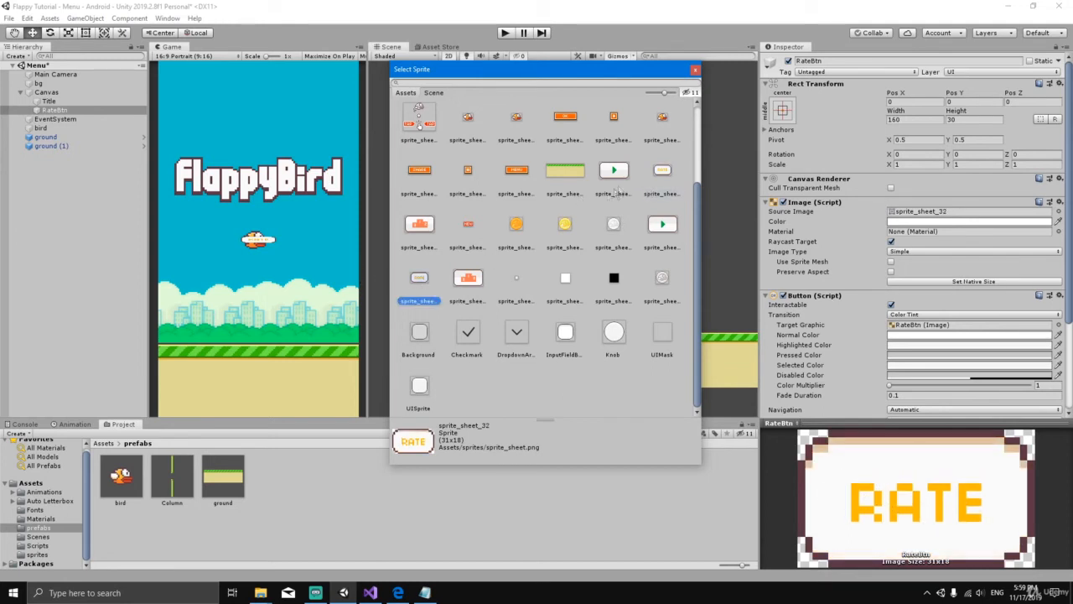
left_click(660, 174)
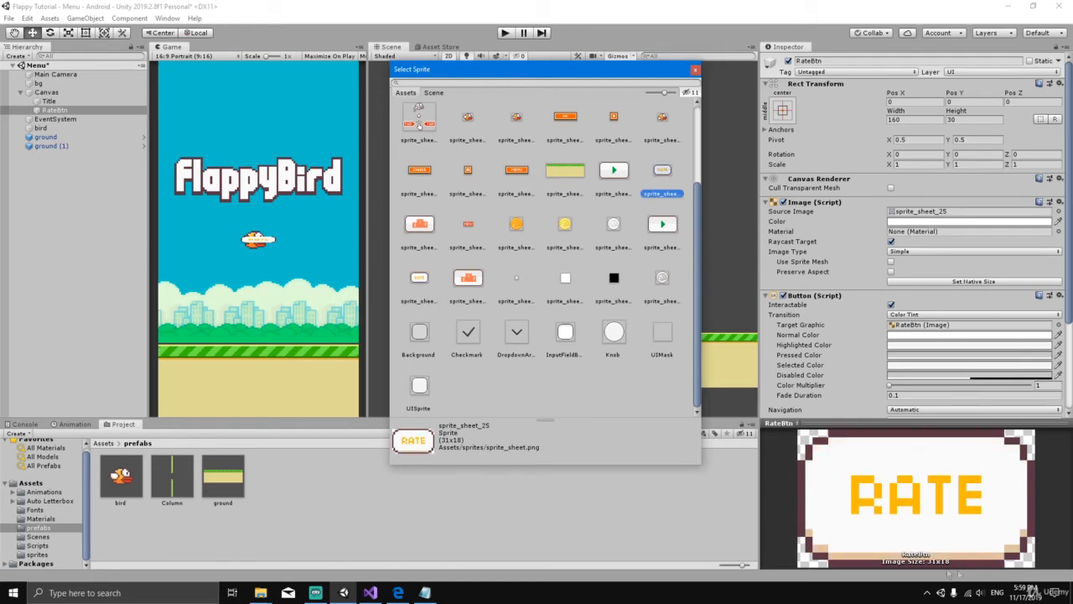
left_click(695, 70)
left_click(955, 283)
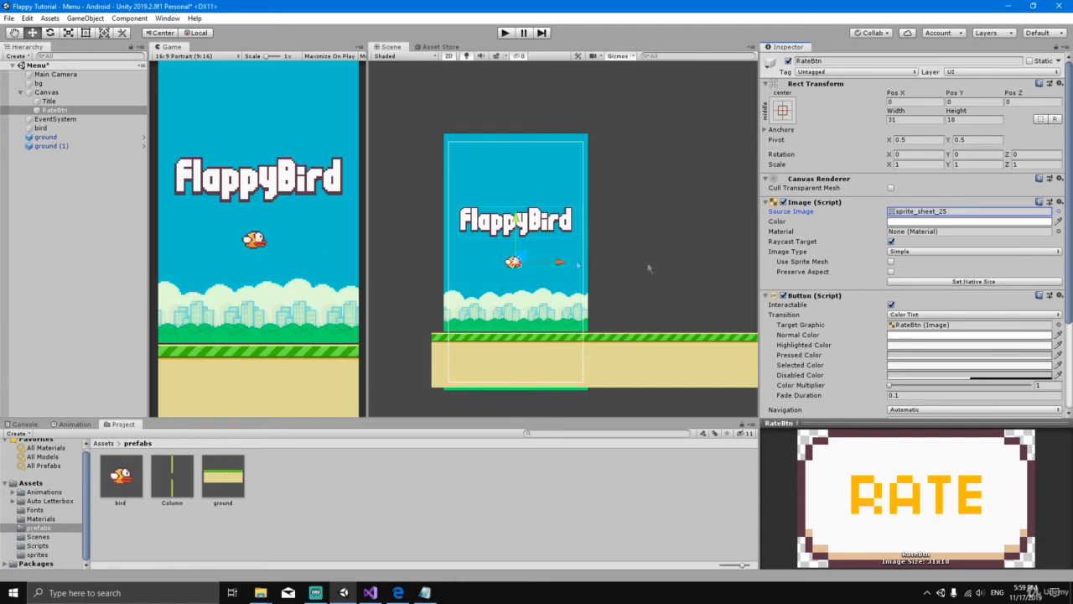
- Move the RateBtn straight down below the bird to a Y position of about -185
scroll(532, 274, "up", 2)
key("t")
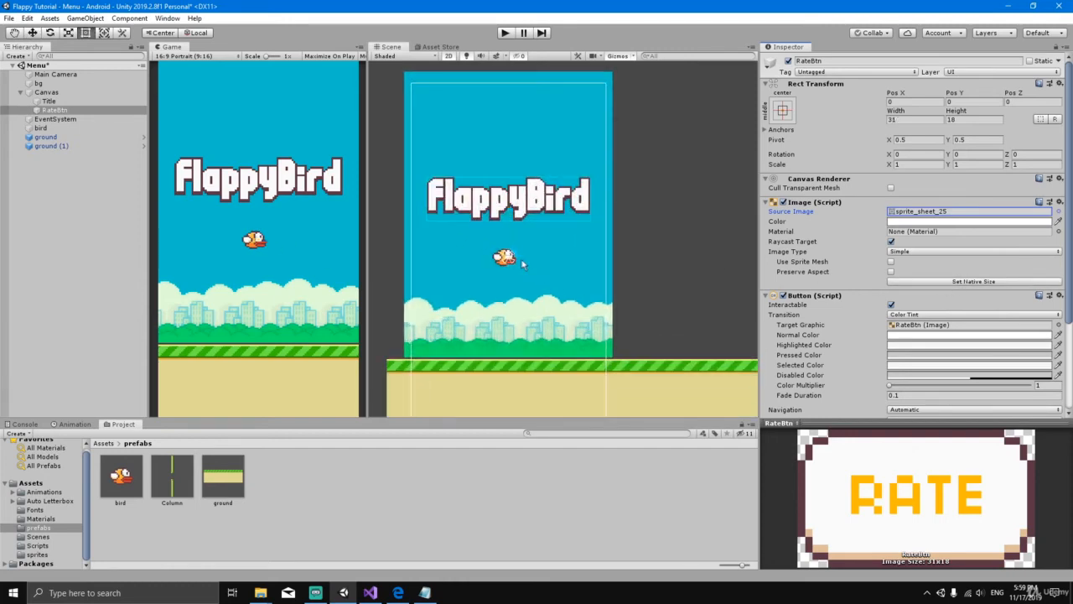
scroll(520, 258, "up", 4)
key("w")
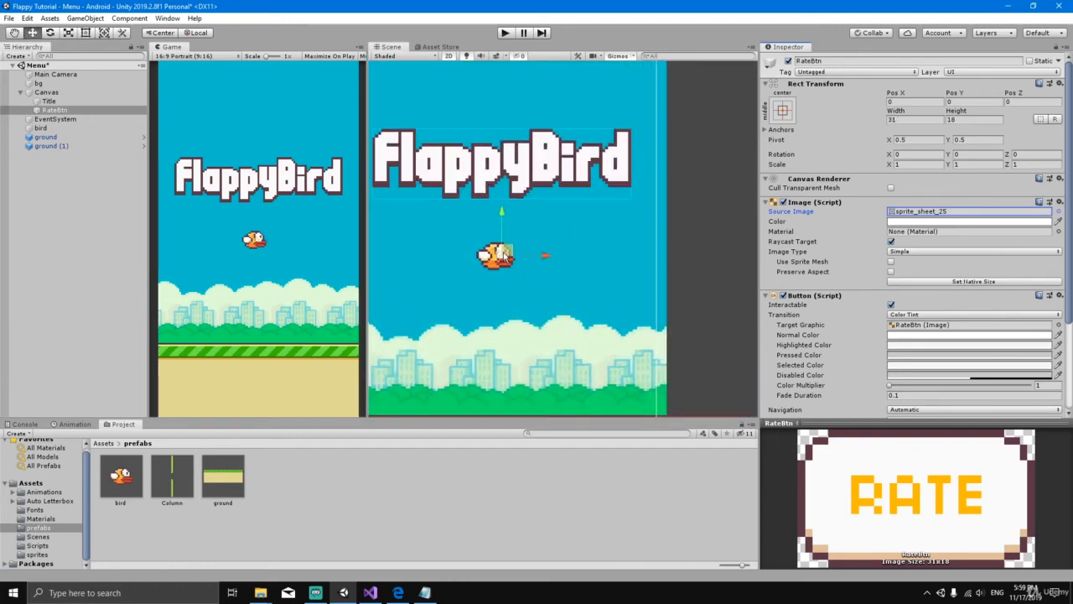
left_click_drag(503, 218, 506, 275)
scroll(591, 279, "down", 2)
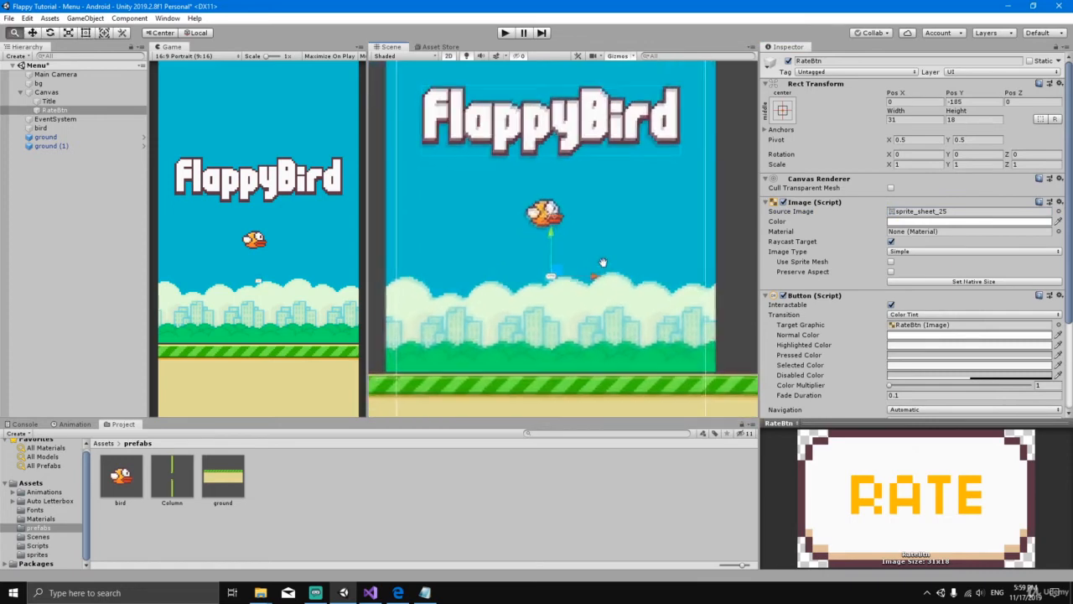
- Enlarge the RateBtn proportionally to about 277 by 161
key("t")
scroll(564, 277, "up", 3)
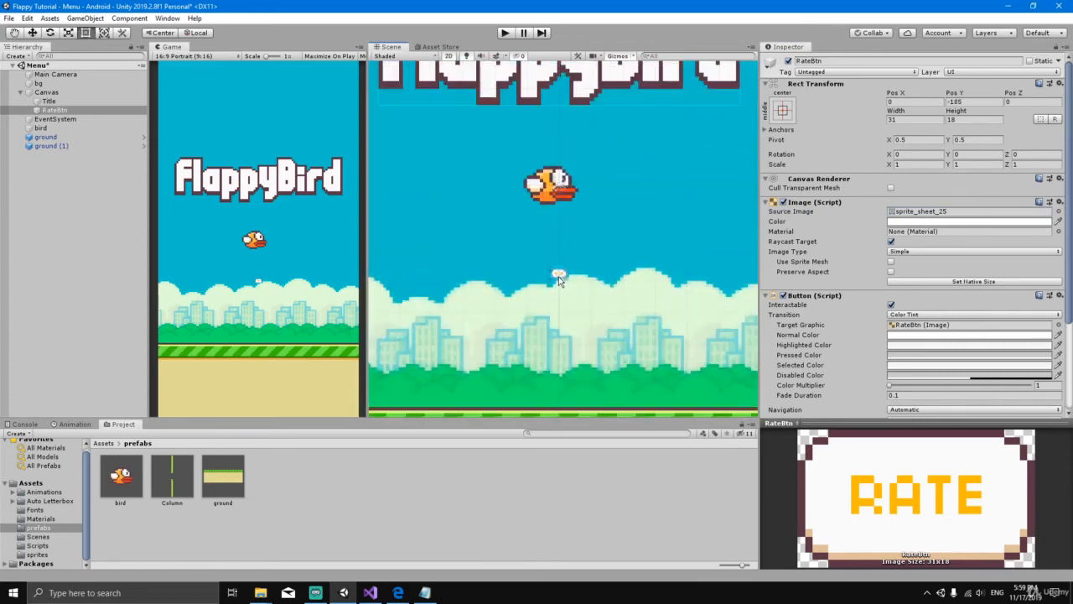
left_click_drag(571, 264, 724, 176, "shift")
scroll(645, 250, "down", 5)
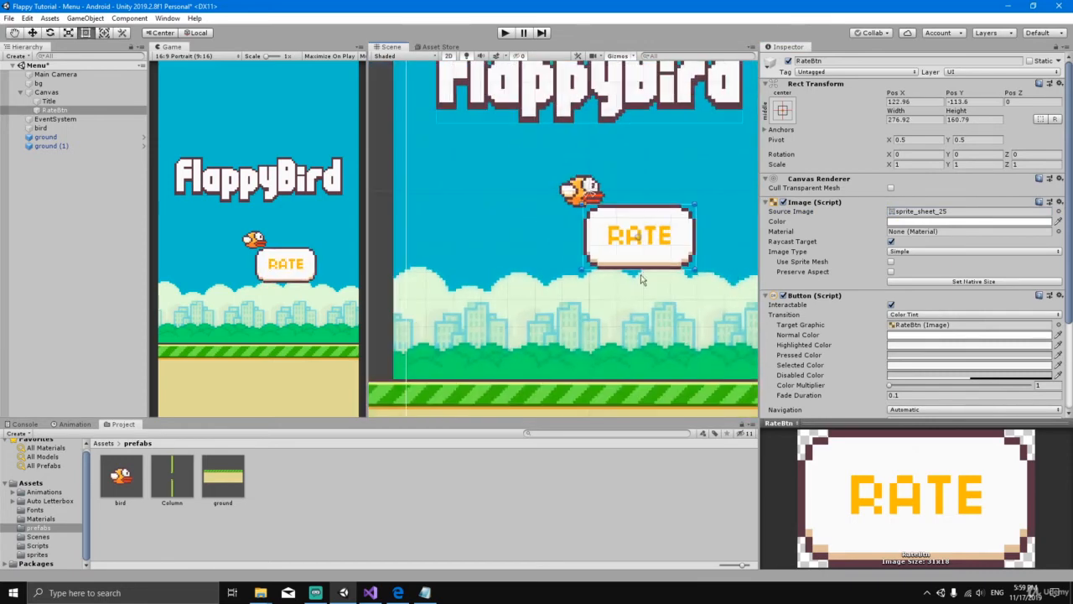
- Centre the RateBtn horizontally below the bird at about Y -172 and shrink it to about 197 by 114.5
middle_click_drag(641, 274, 603, 275)
left_click_drag(605, 252, 556, 282)
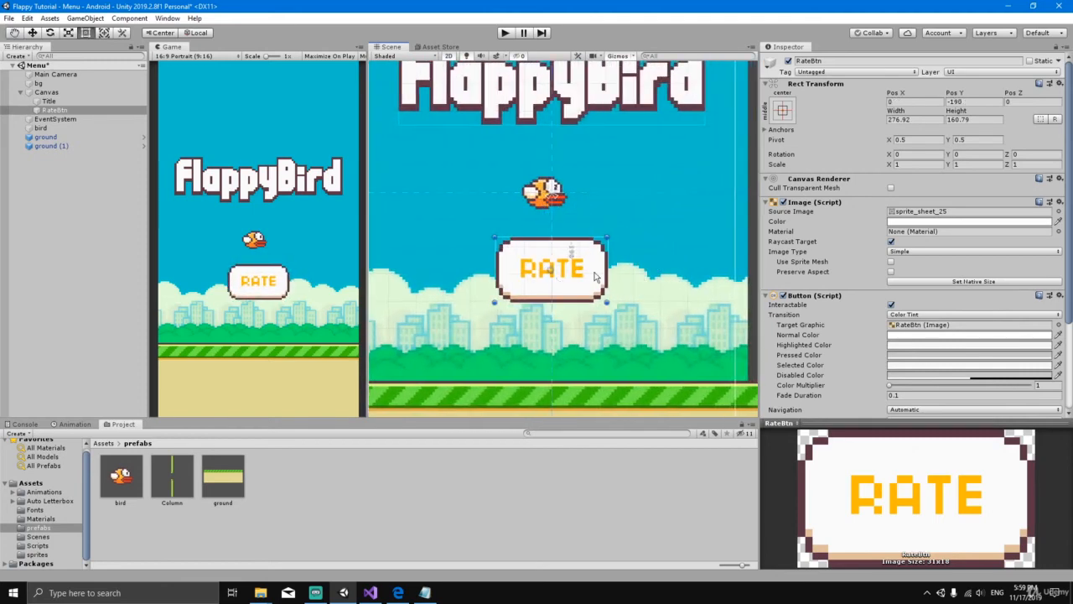
scroll(556, 282, "down", 1)
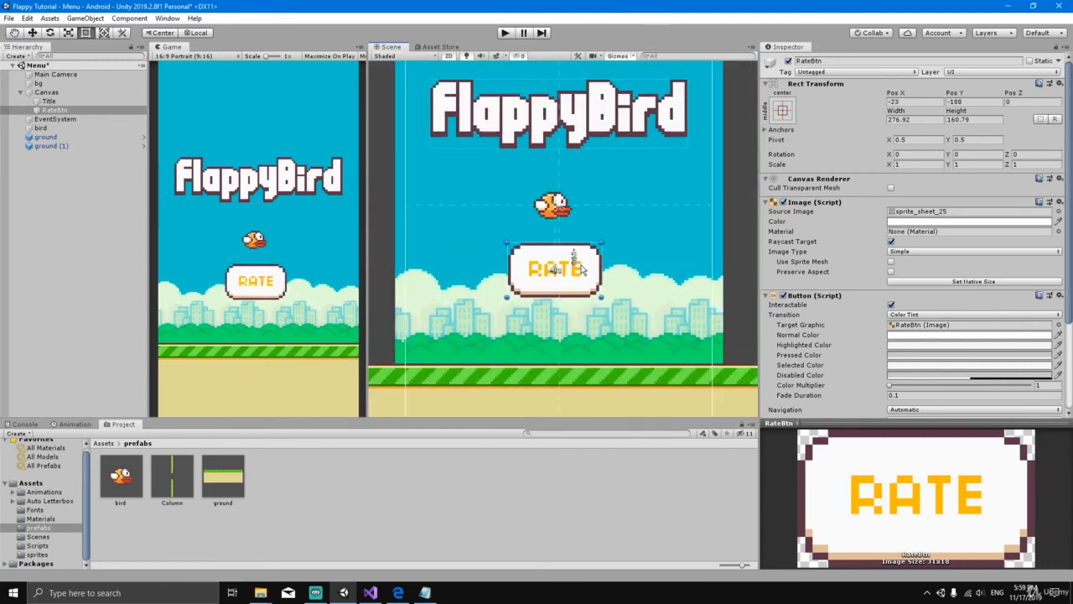
left_click_drag(604, 245, 587, 266)
left_click(637, 263)
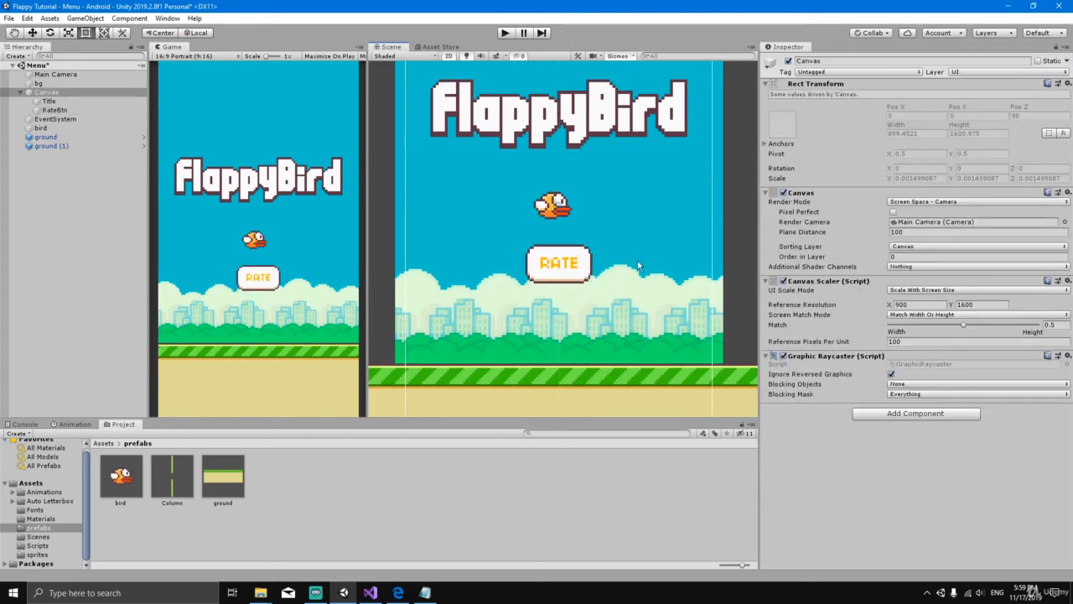
scroll(612, 282, "down", 3)
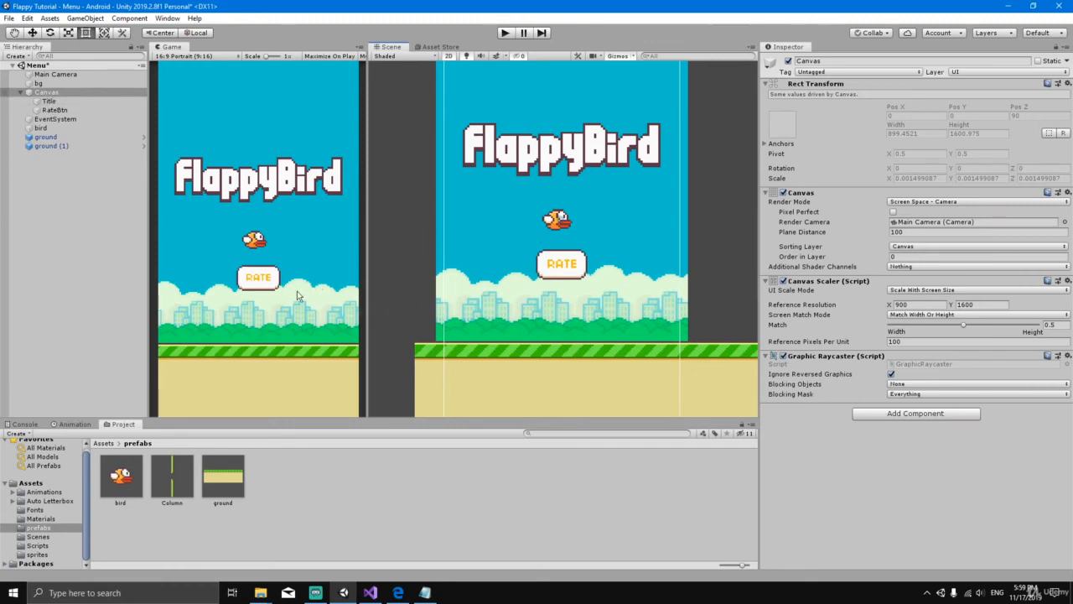
- Duplicate the RateBtn and place the copy straight below it at a Y position of about -347
left_click(57, 110)
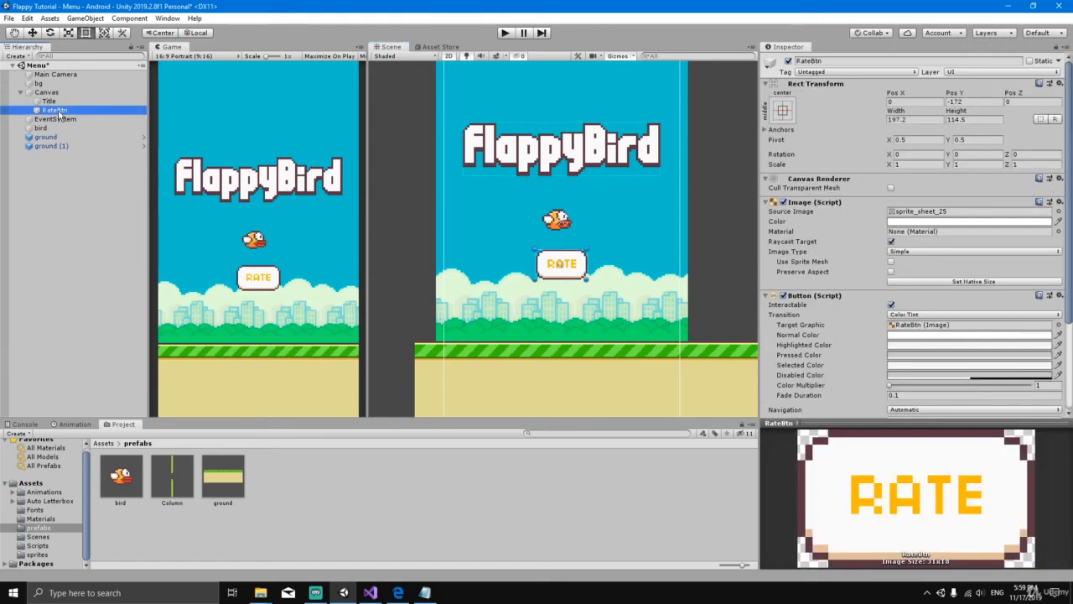
key("ctrl+d")
left_click_drag(575, 267, 575, 314)
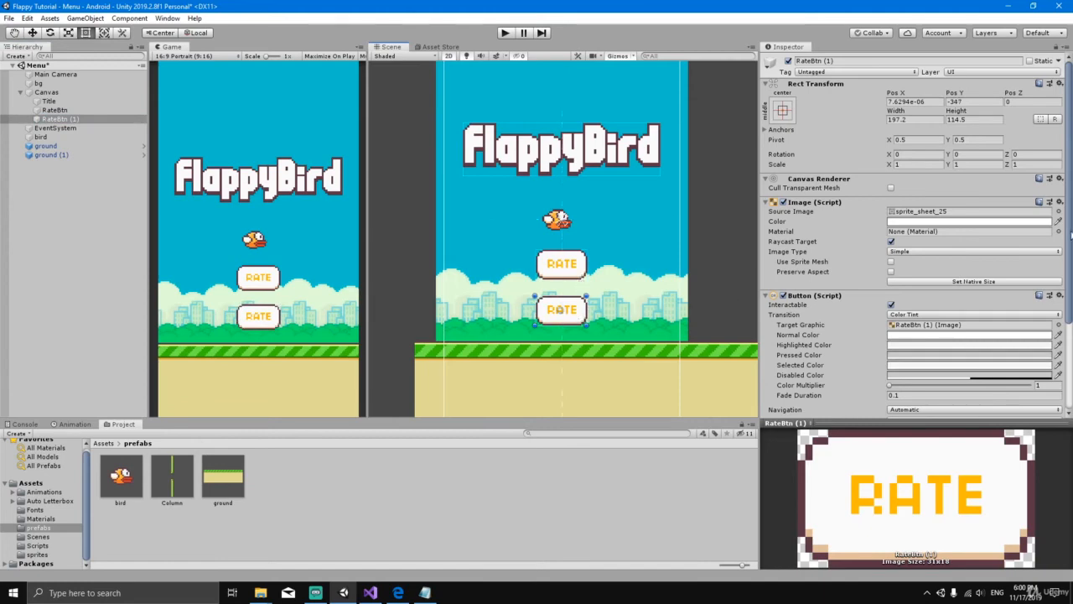
- Assign the play sprite sprite_sheet_24 as the duplicated button's source image and set it to native size
left_click(1059, 212)
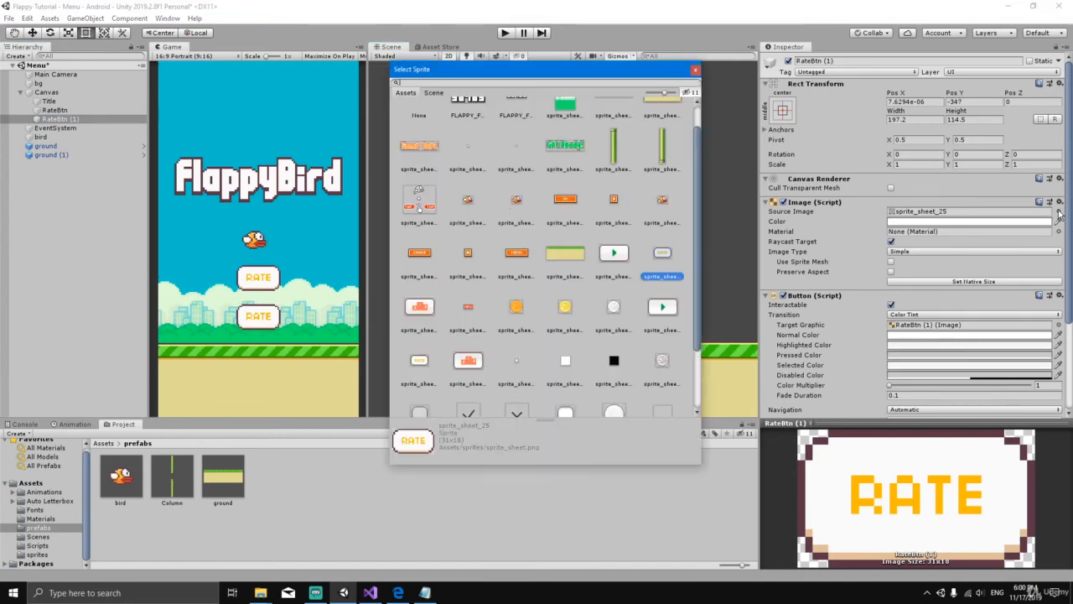
left_click(613, 255)
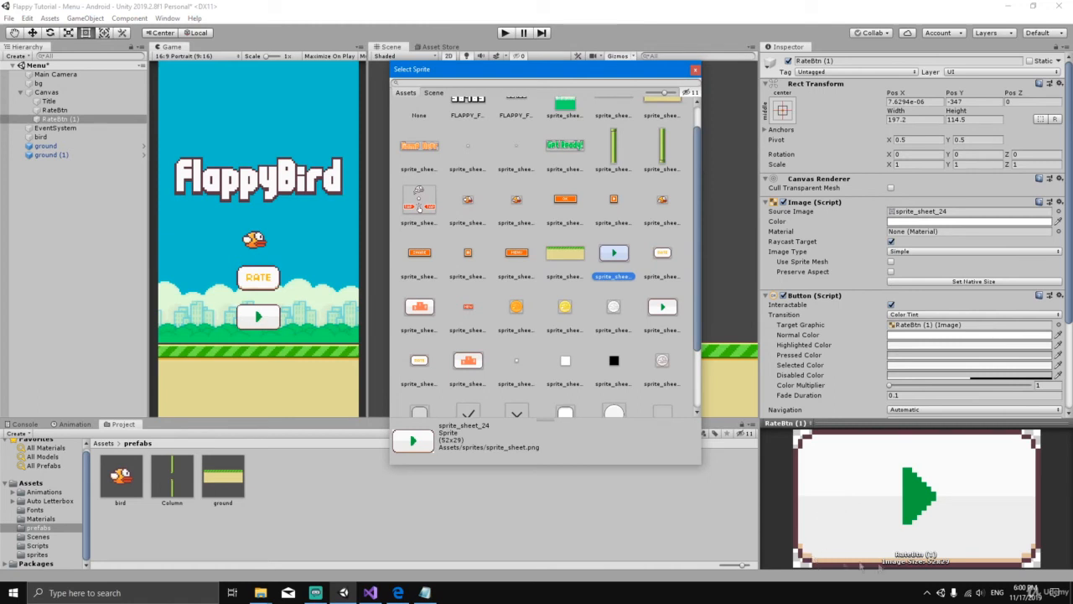
left_click(700, 69)
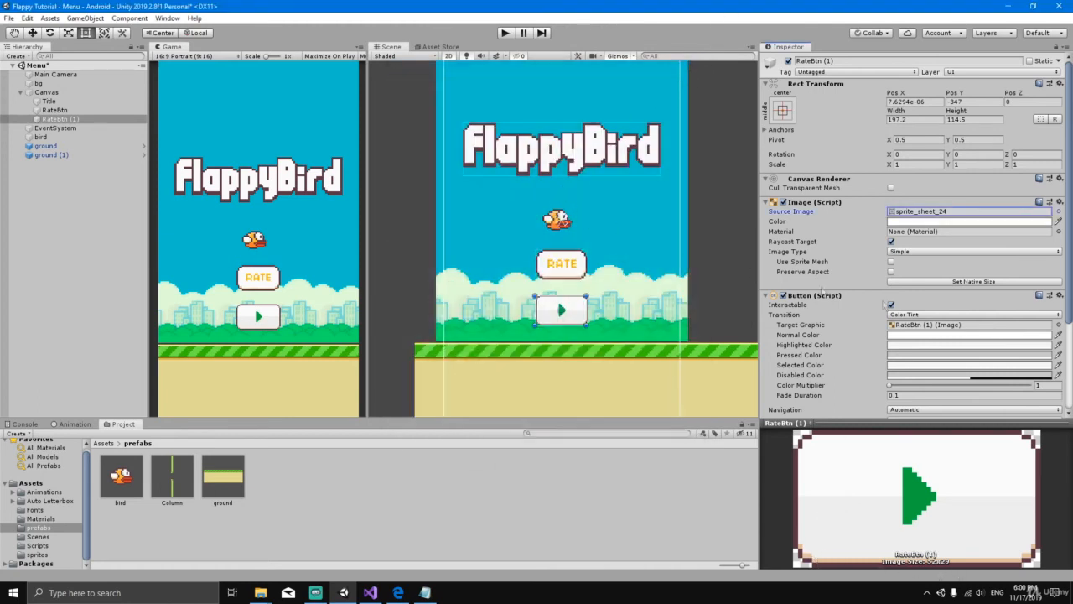
left_click(947, 285)
- Enlarge the play button to about 370 by 206, move it below the RATE button at about Y -344 and set Pos X to 0
scroll(558, 315, "up", 4)
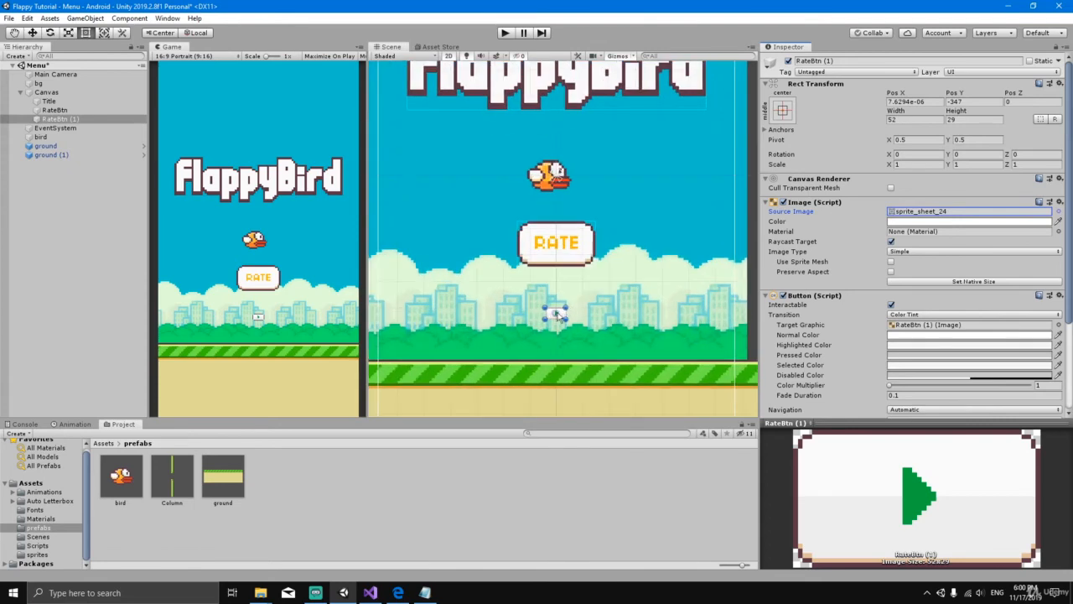
left_click_drag(564, 307, 690, 239)
key("w")
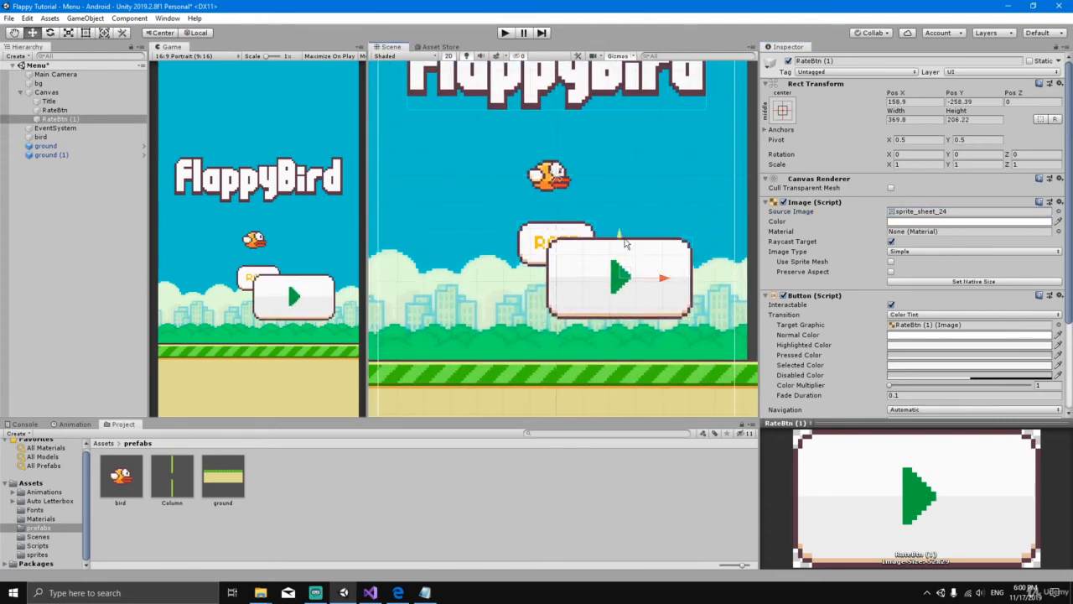
left_click_drag(618, 235, 601, 317)
left_click(894, 101)
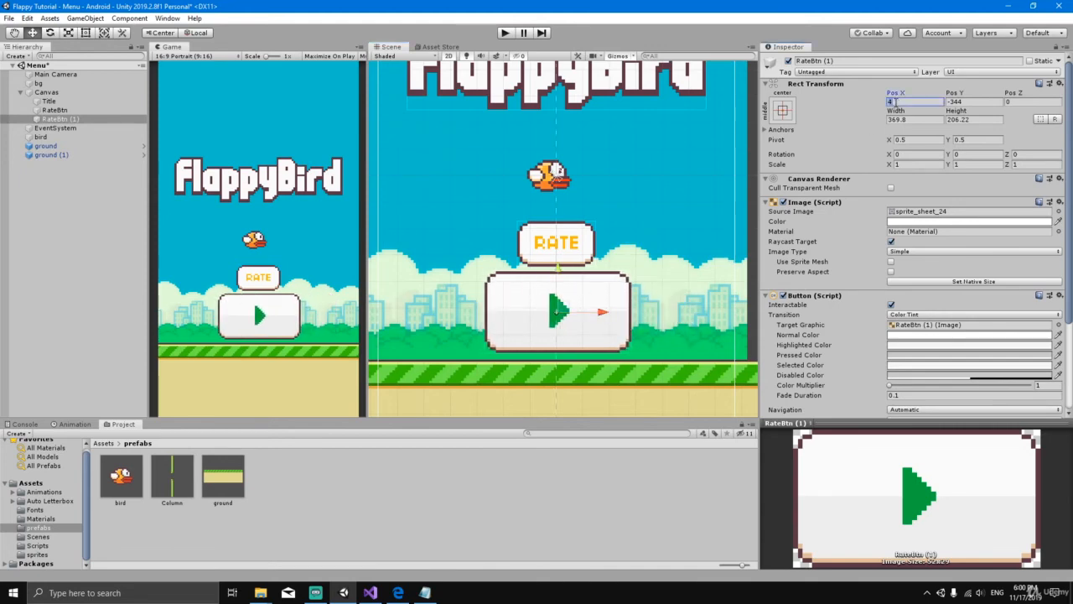
type("0")
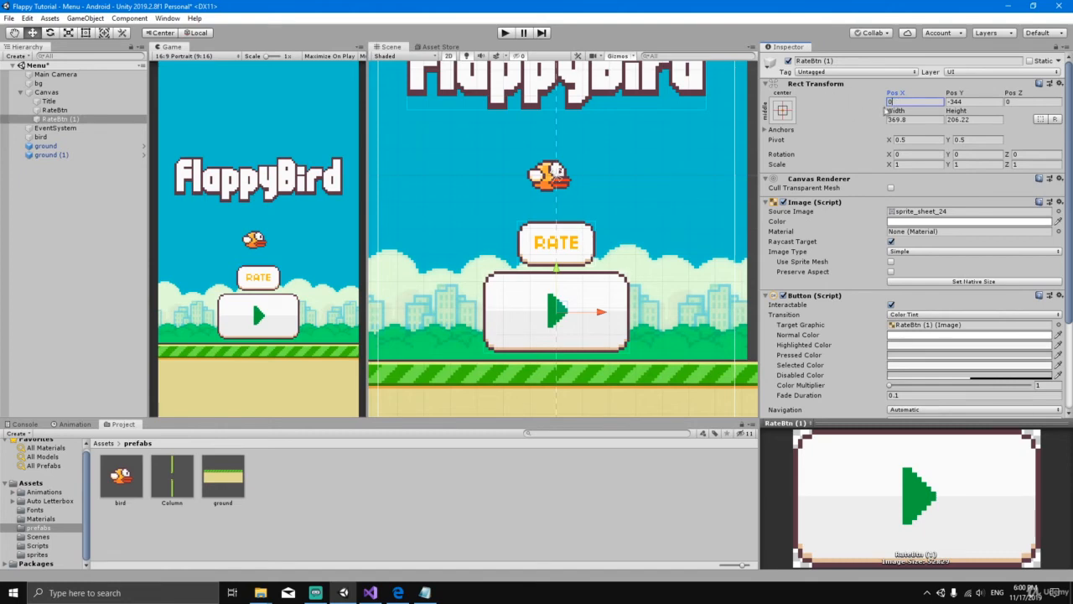
- Set the bird's X position to 0
scroll(842, 105, "down", 5)
scroll(843, 105, "up", 5)
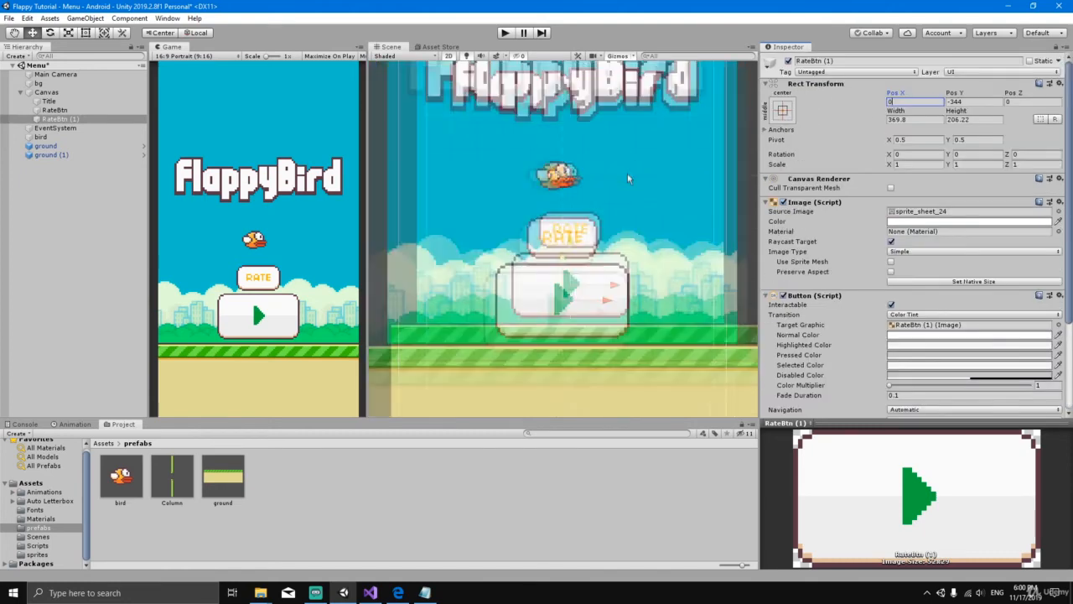
scroll(629, 180, "down", 3)
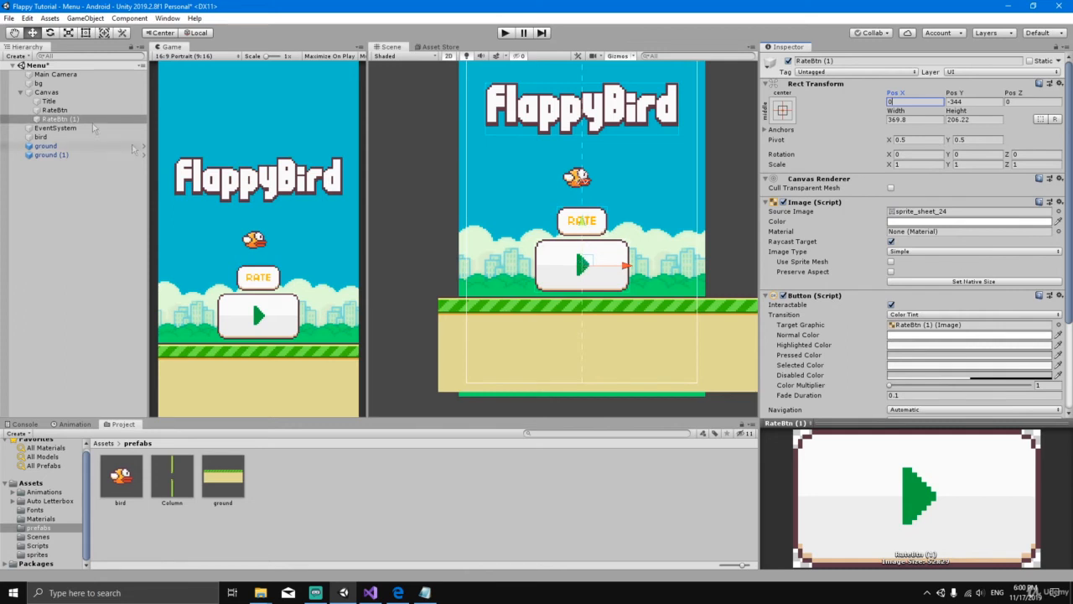
left_click(42, 137)
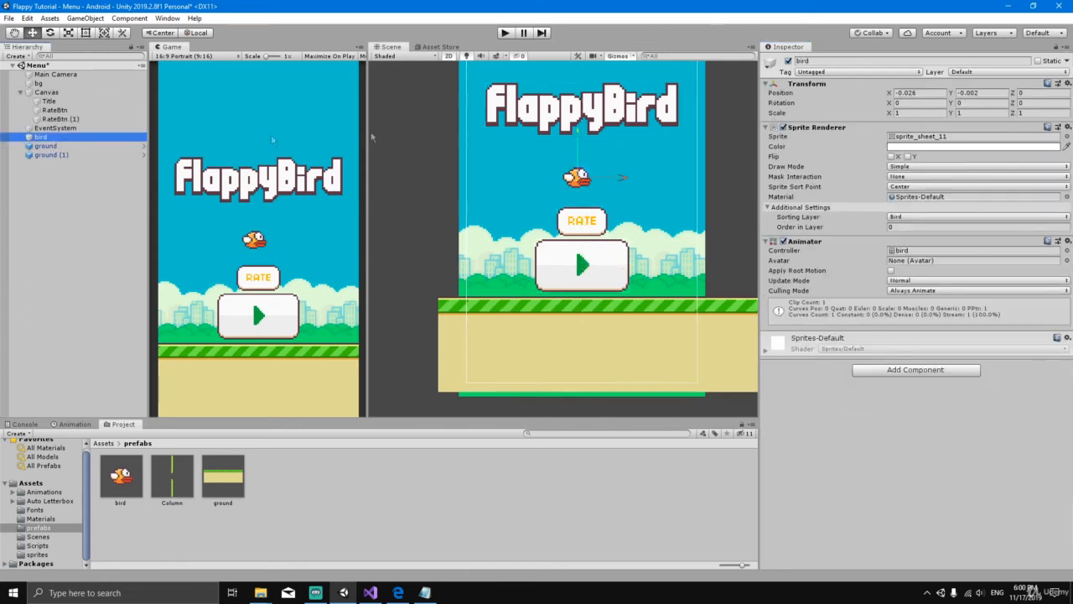
left_click(932, 93)
type("0")
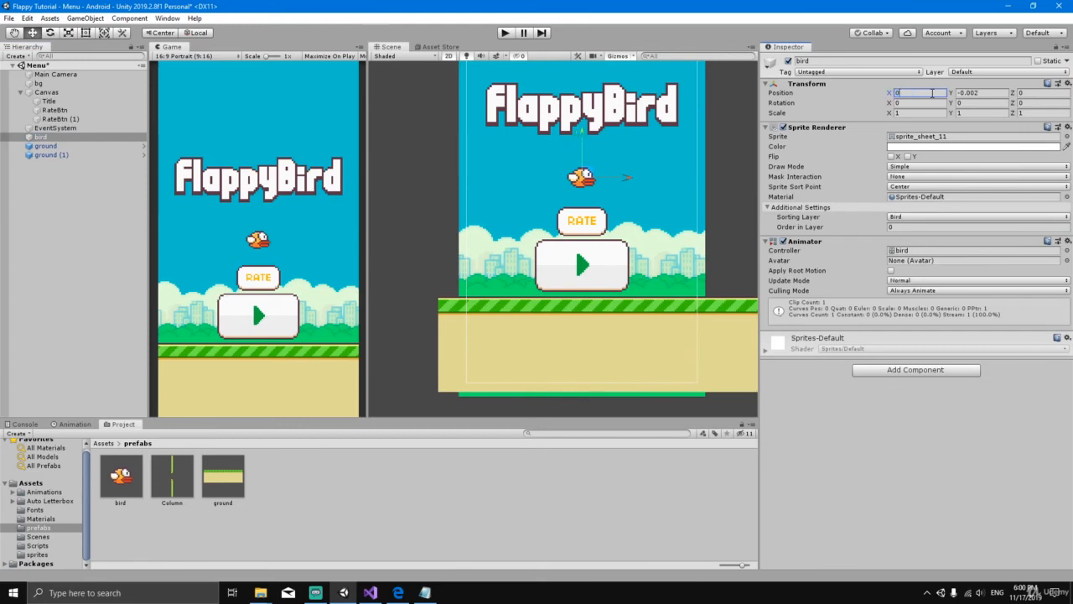
- Rename the duplicated button RateBtn (1) as PlayBtn
scroll(564, 162, "down", 5)
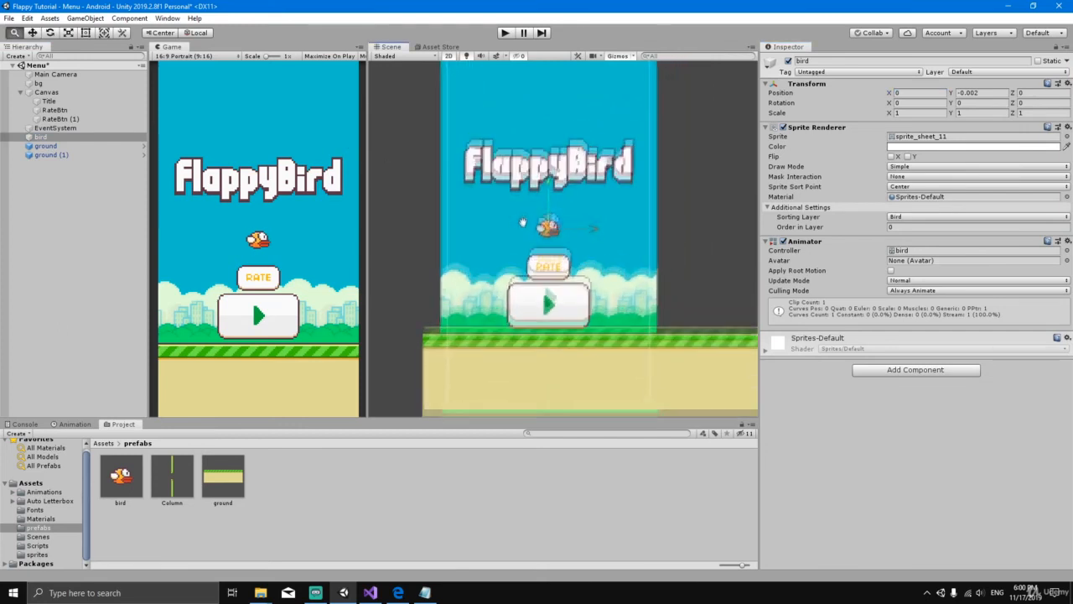
scroll(484, 238, "up", 3)
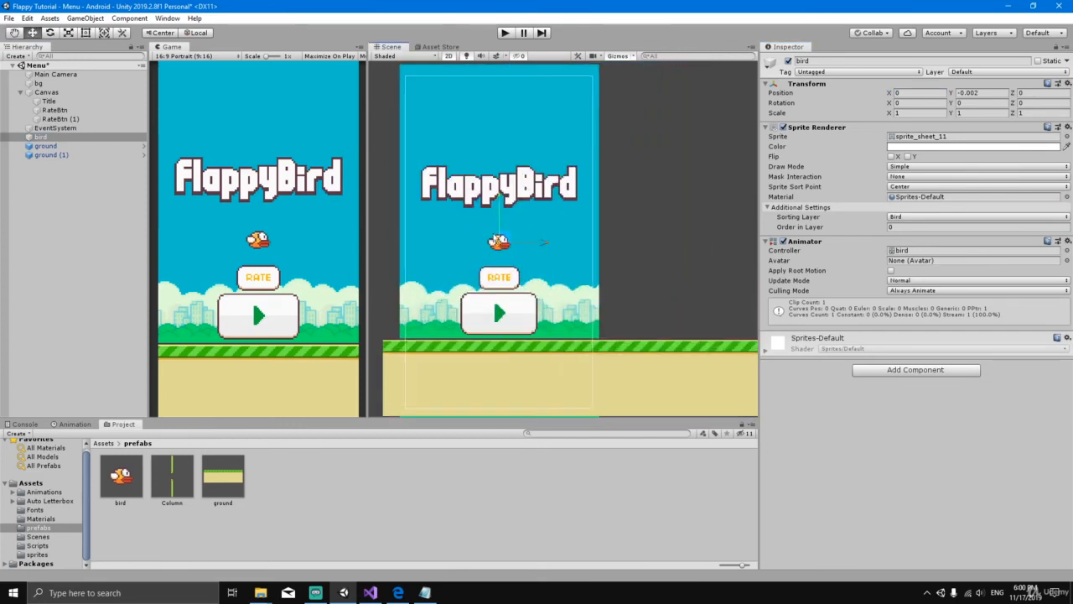
scroll(507, 218, "up", 1)
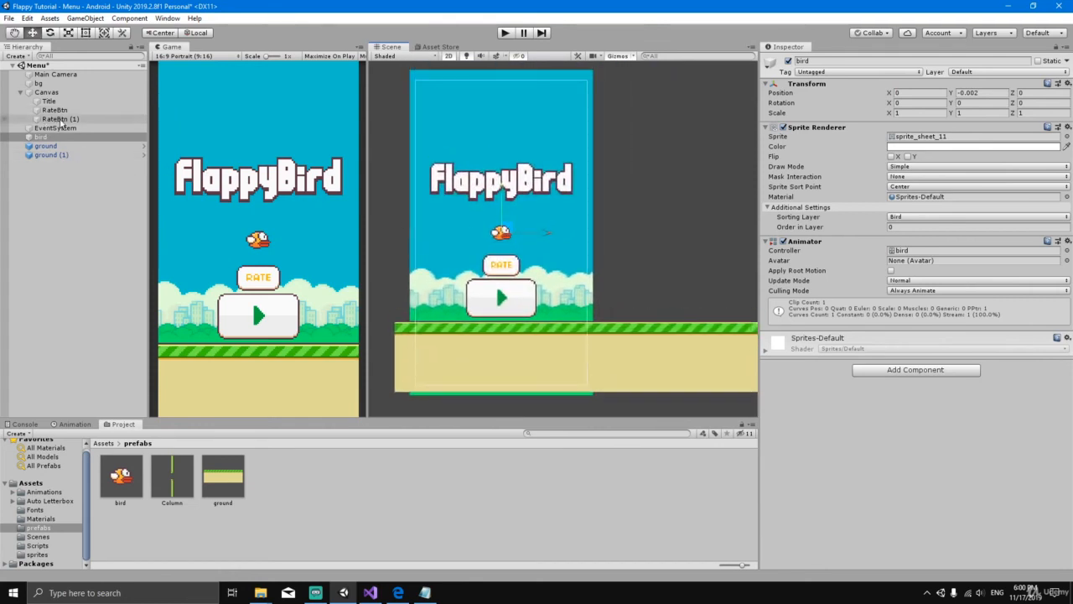
left_click(71, 122)
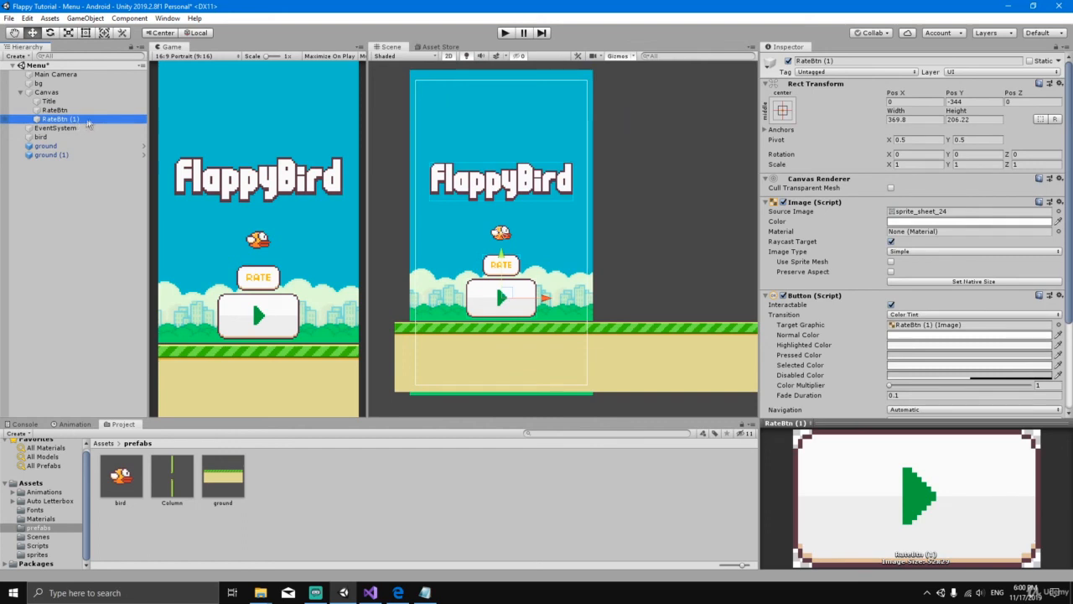
left_click(88, 121)
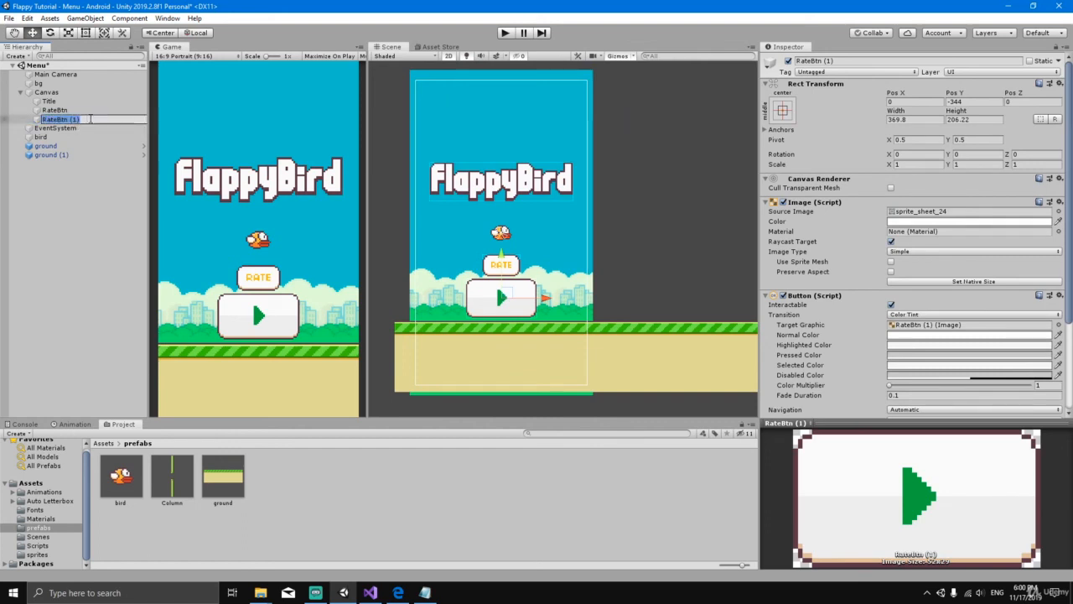
key("BackSpace")
key("Return")
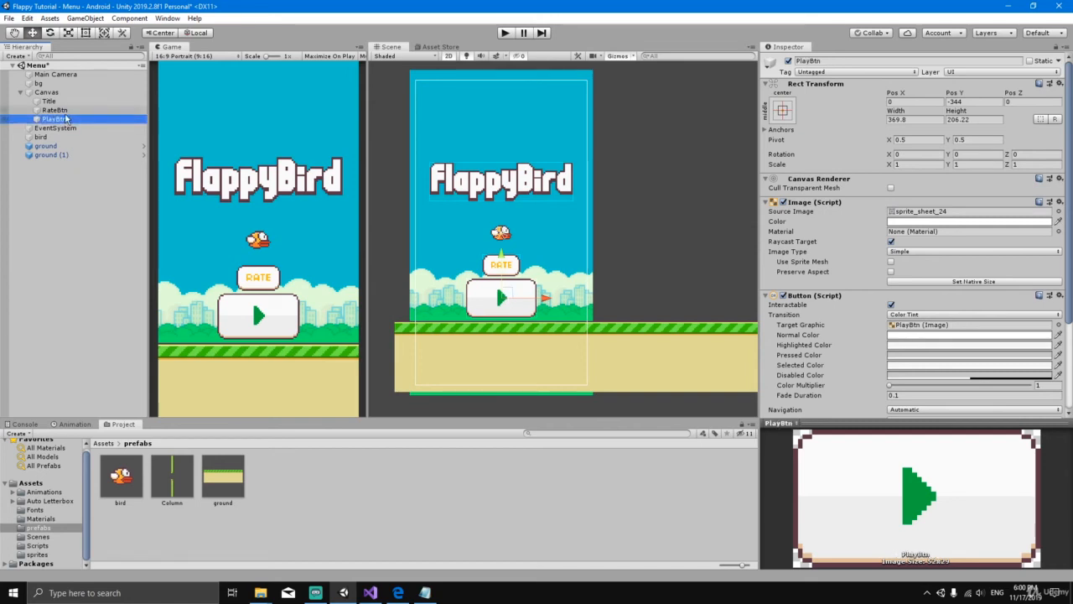
- Change the RateBtn's button transition to Sprite Swap
left_click(59, 112)
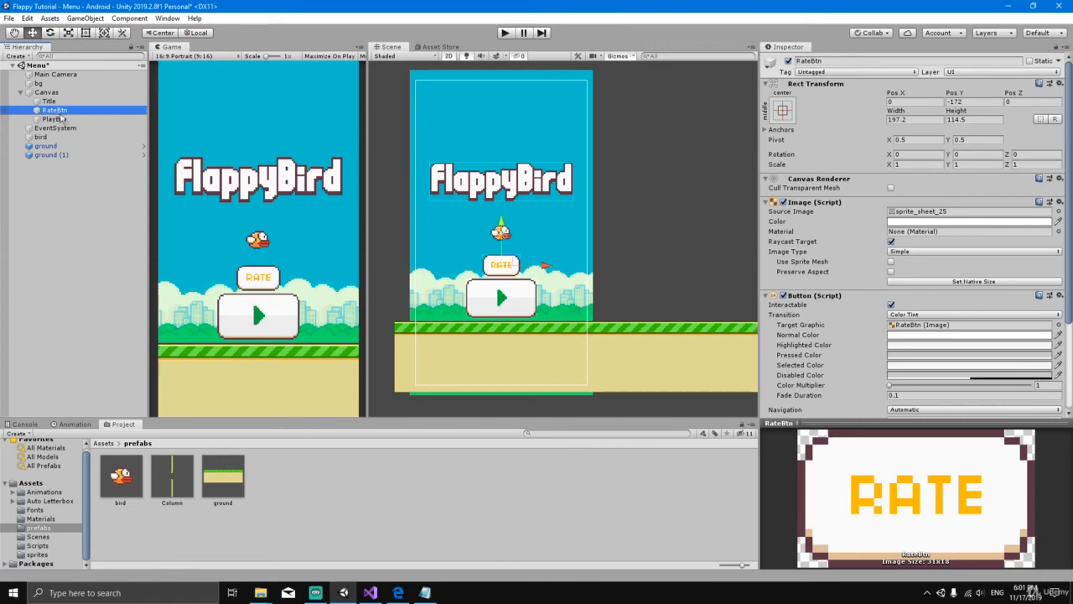
scroll(970, 290, "down", 3)
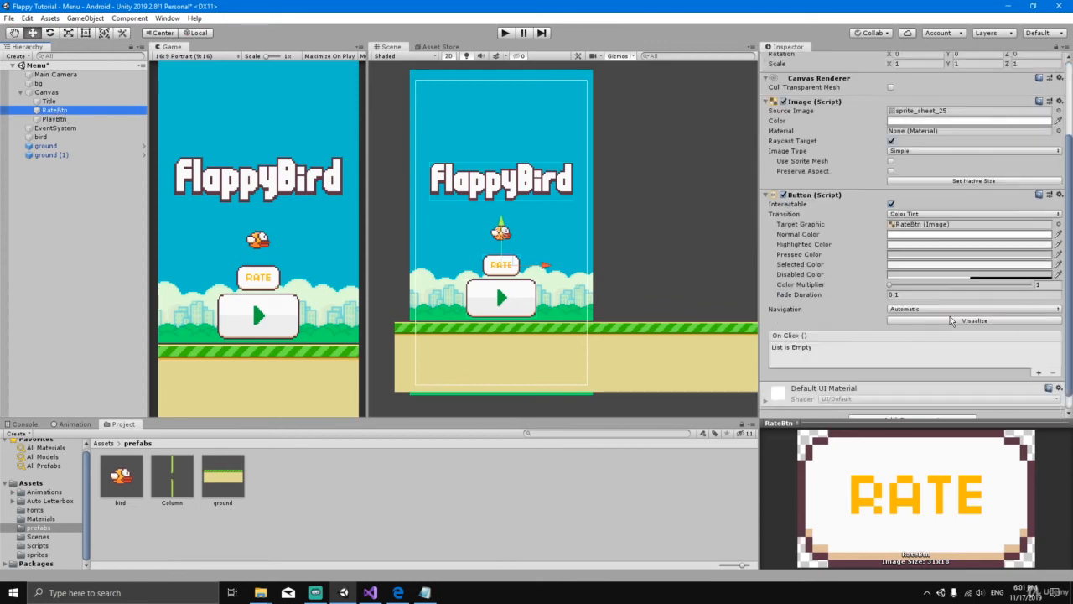
left_click(905, 217)
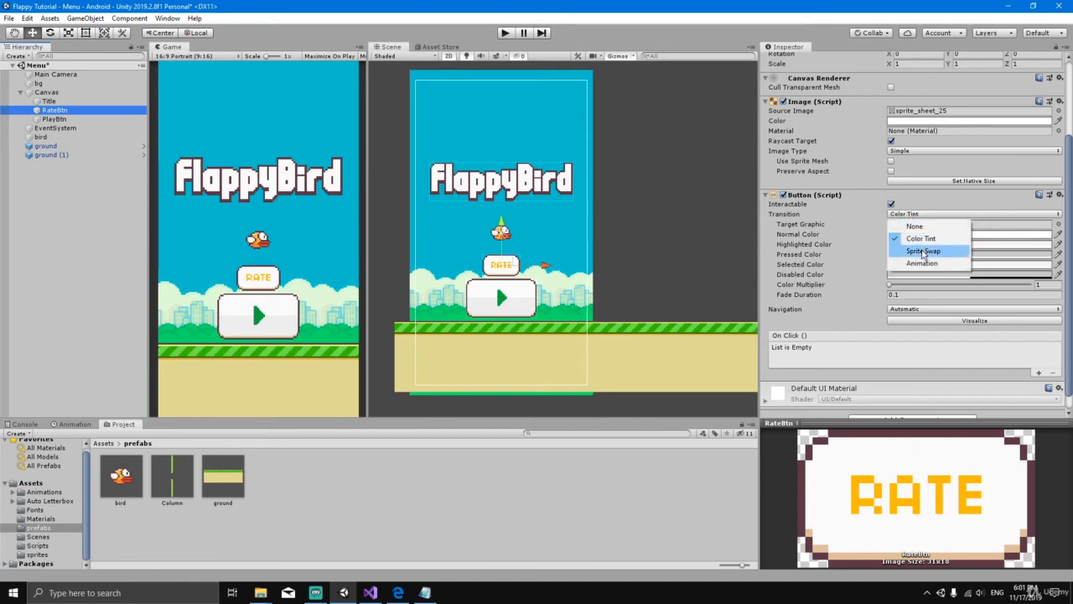
left_click(924, 252)
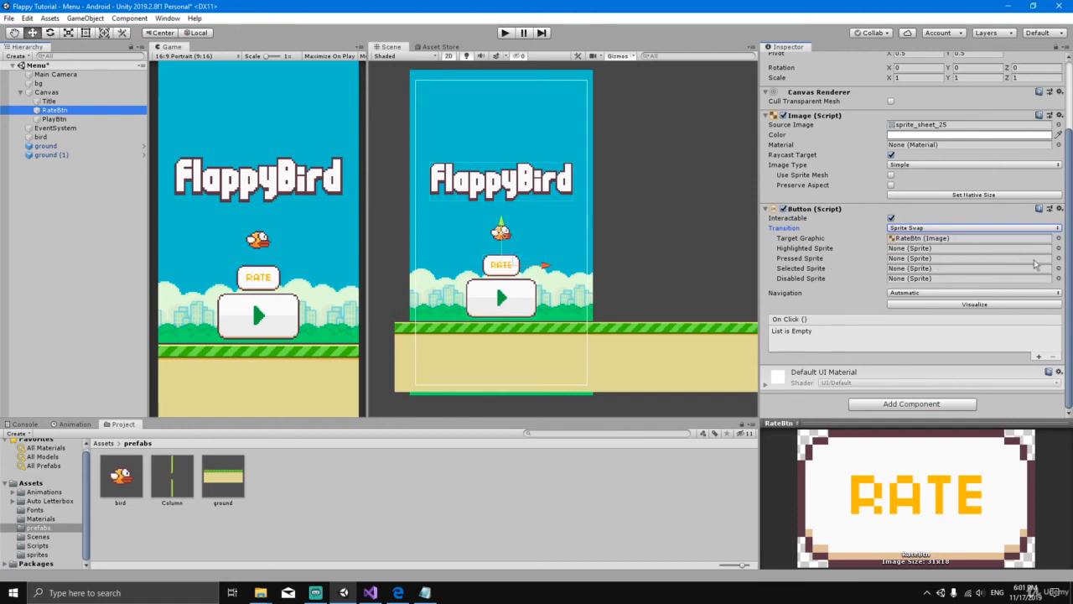
- Assign sprite_sheet_32 as the RateBtn's pressed sprite and enlarge the sprite preview to inspect it
left_click(1059, 259)
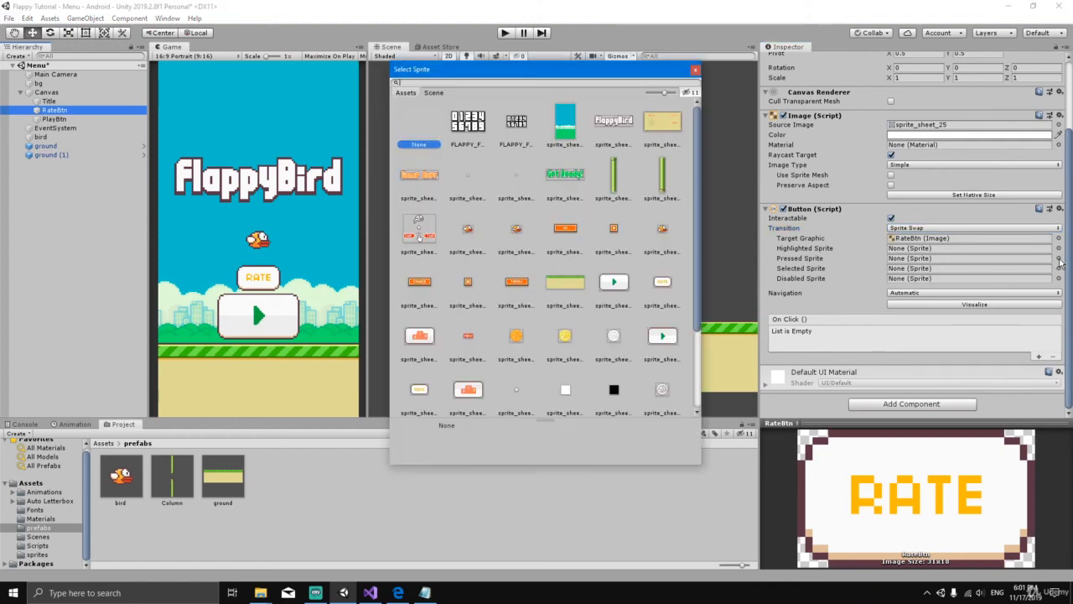
left_click(420, 395)
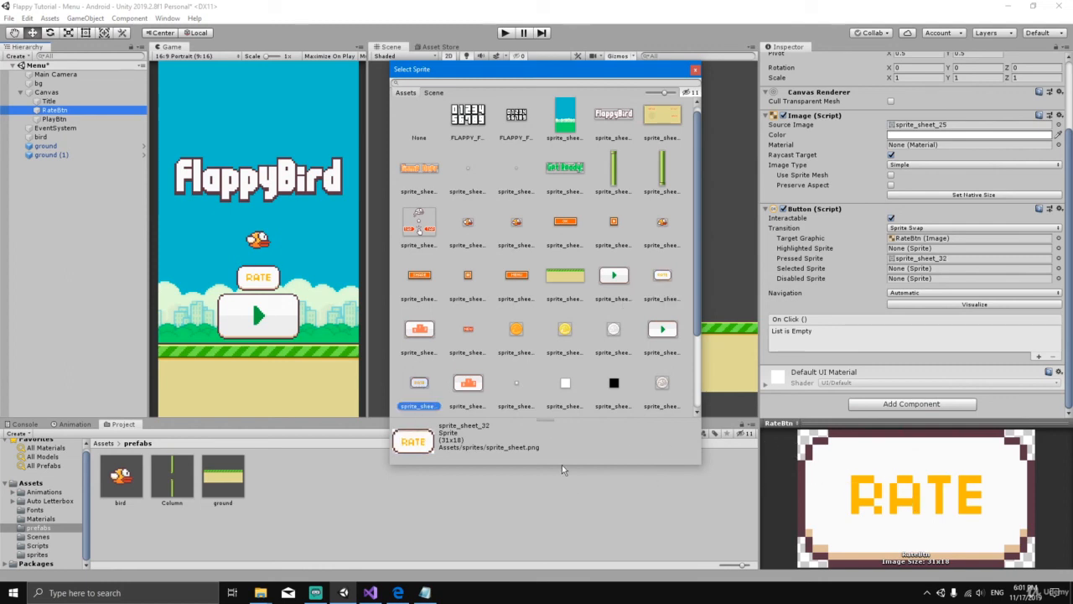
left_click_drag(547, 420, 546, 358)
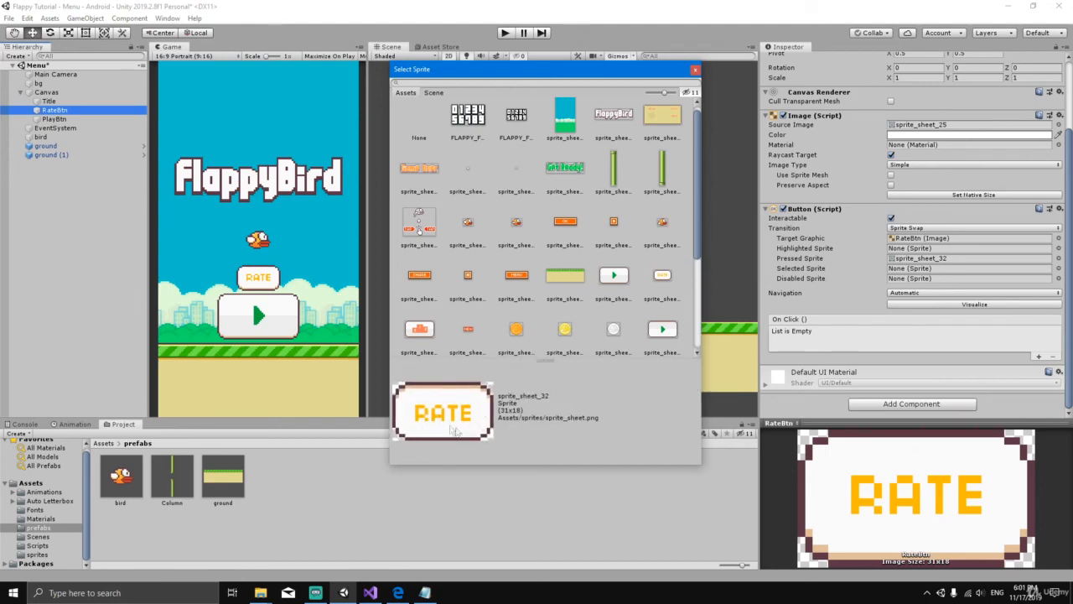
- Find the RateBtn's chosen pressed sprite among the sheet's sprites and close the sprite picker
left_click_drag(492, 72, 447, 79)
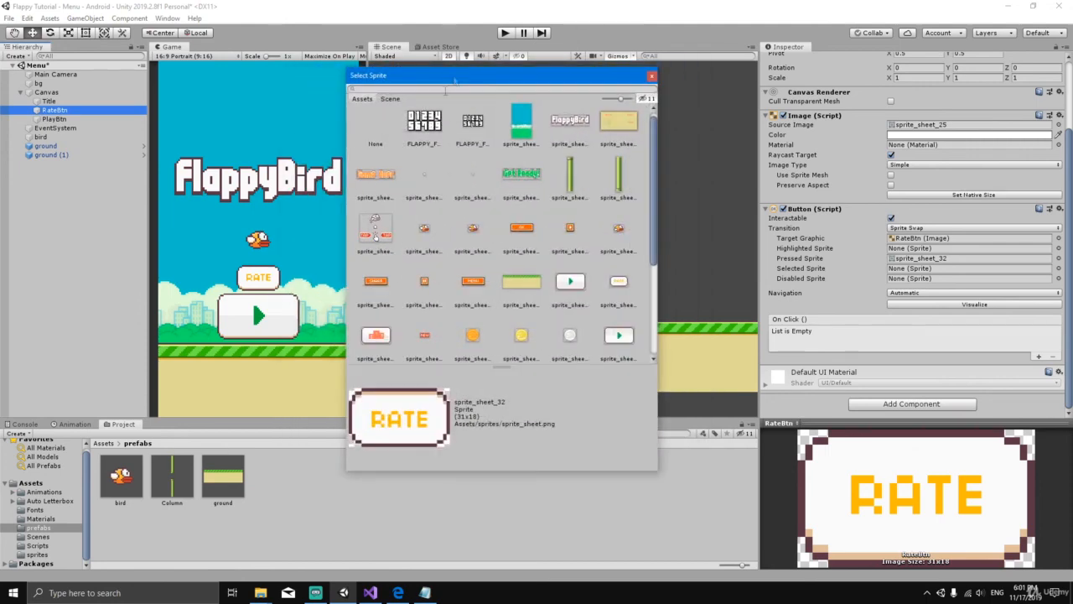
scroll(514, 268, "down", 2)
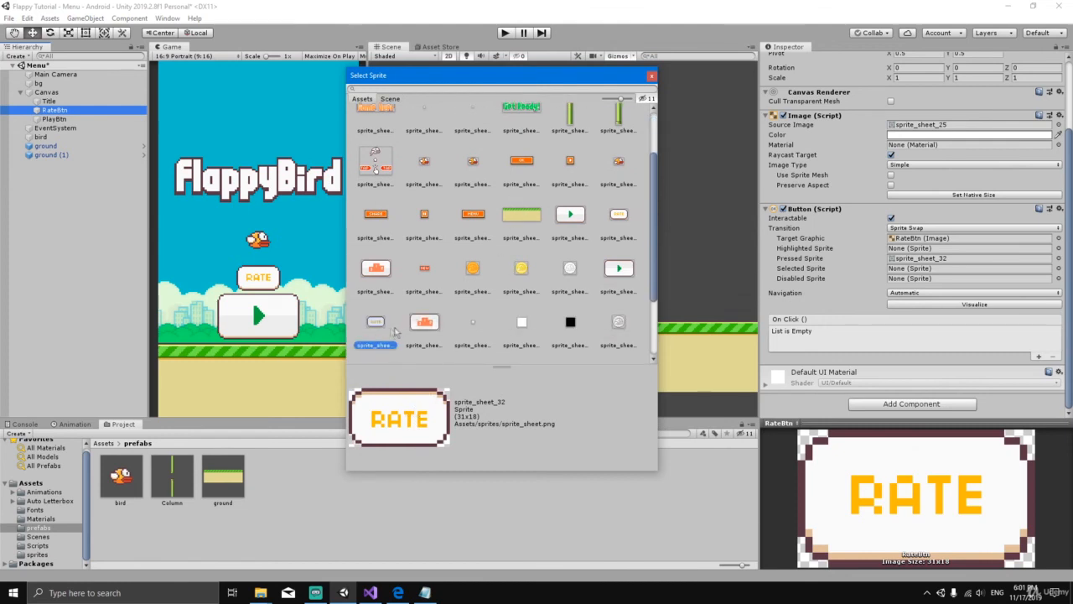
left_click(651, 76)
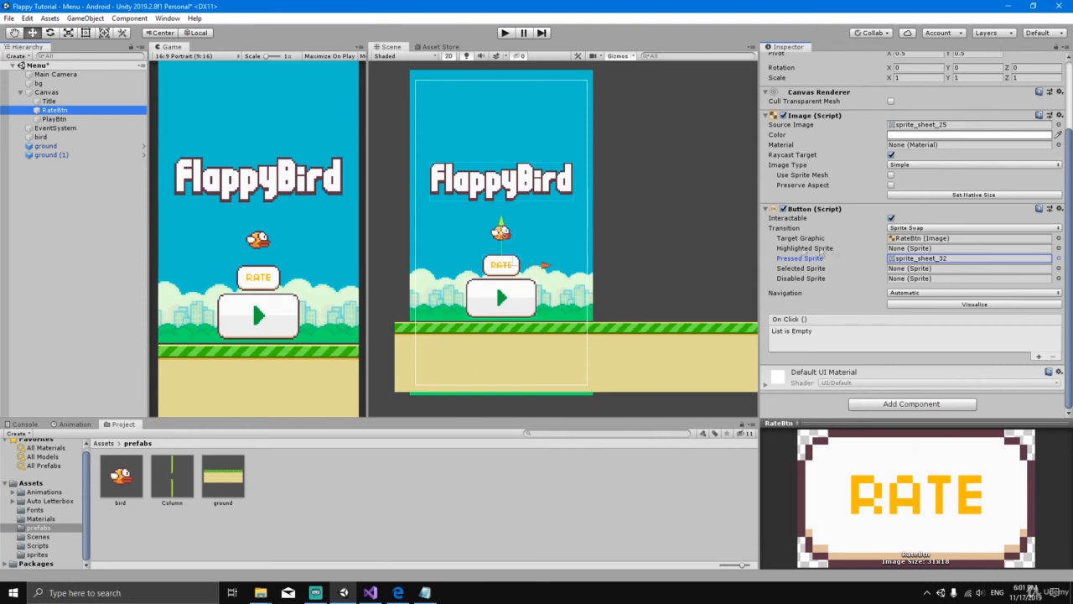
- Change the PlayBtn's button transition to Sprite Swap and assign sprite_sheet_31 as its pressed sprite
left_click(54, 119)
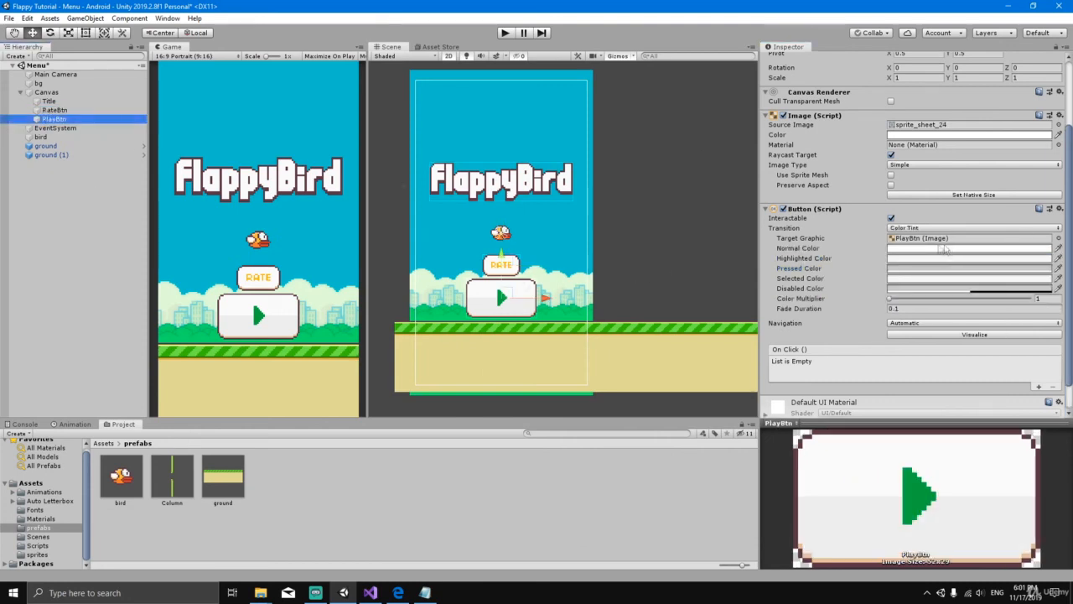
left_click(926, 229)
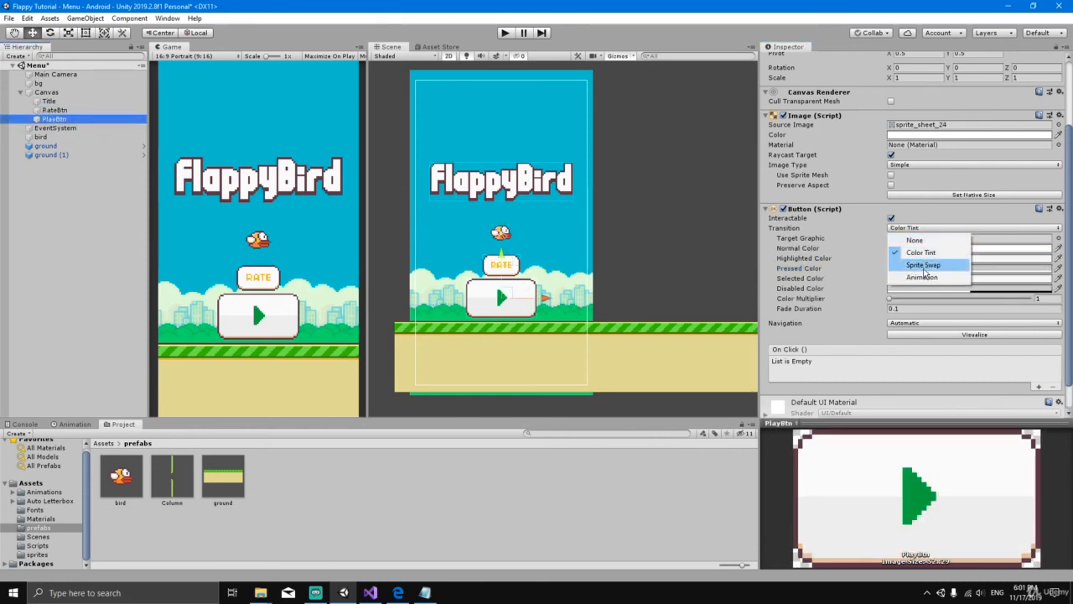
left_click(924, 266)
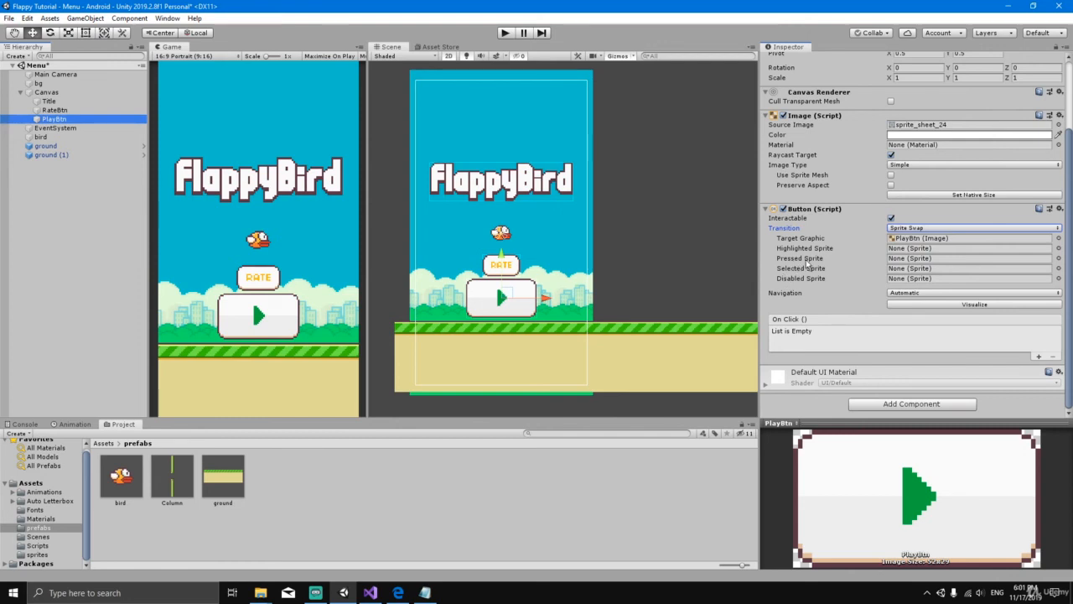
left_click(1058, 258)
scroll(625, 306, "down", 2)
left_click(619, 309)
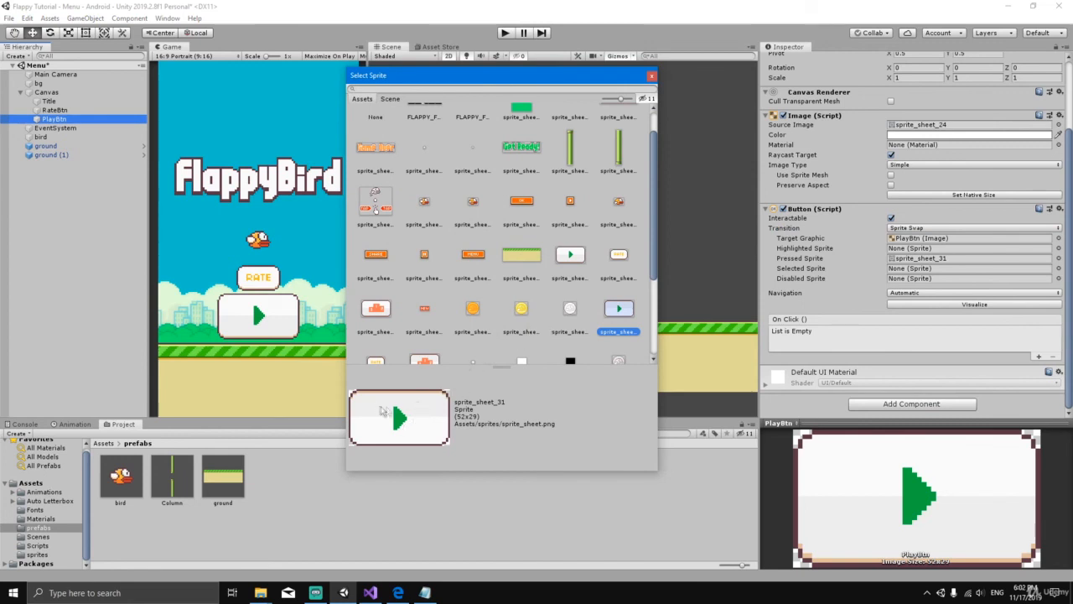
left_click(652, 77)
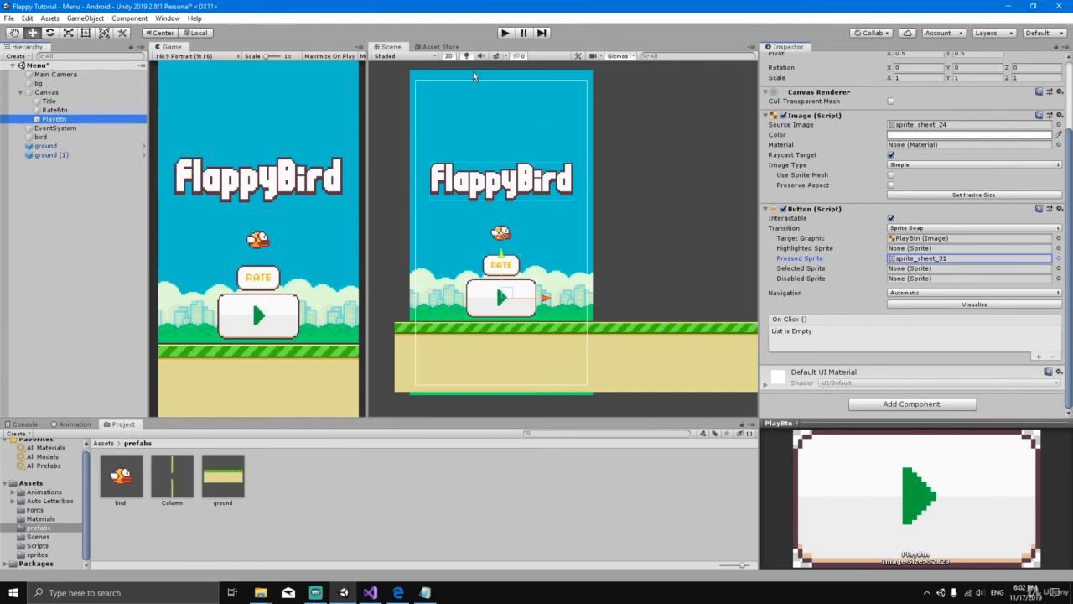
- Run the Menu scene in play mode to test the Rate and Play buttons
left_click(509, 34)
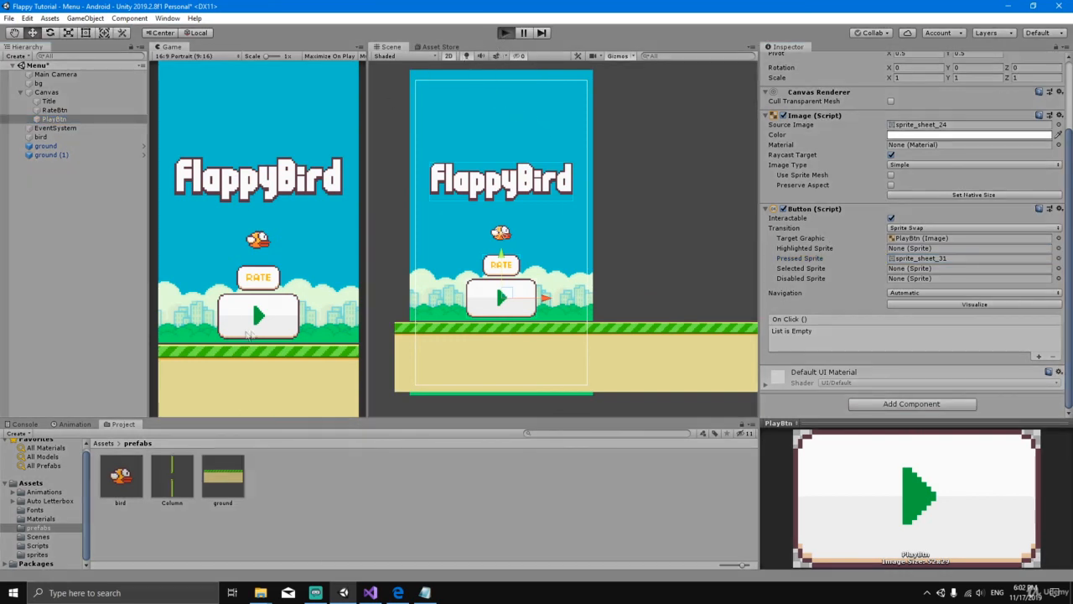